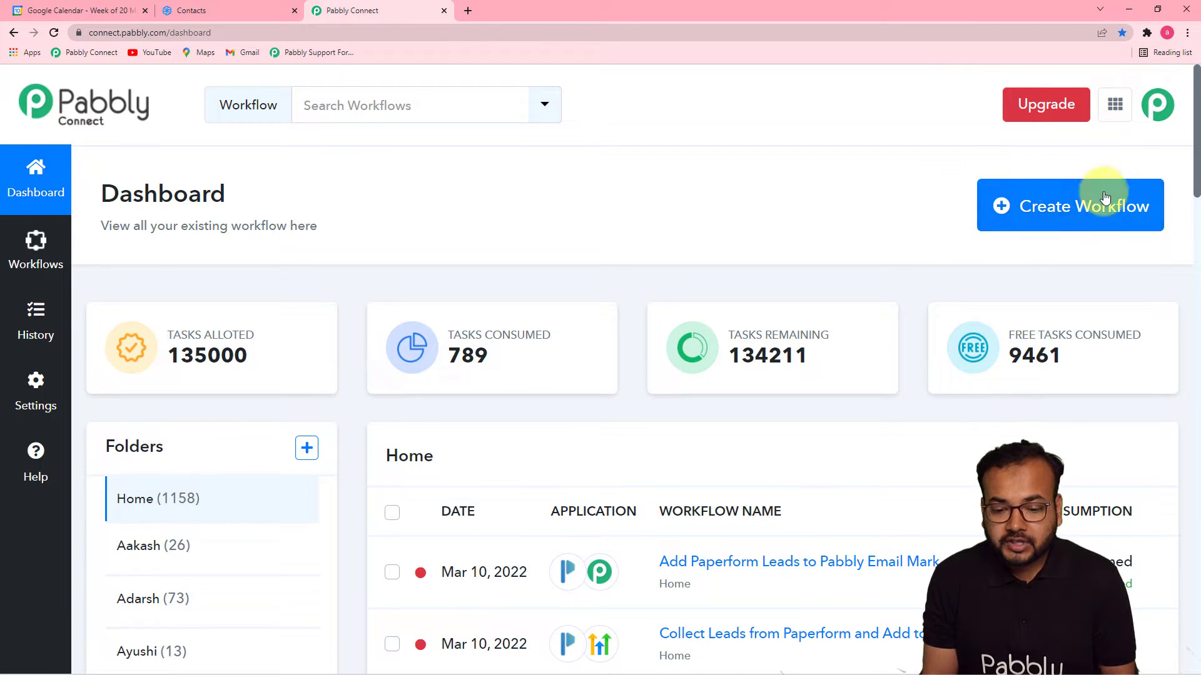
Create a new workflow, pasting 'Add Invitees in Google Calendar Events from Sendinblue' as its name.
left_click(1051, 222)
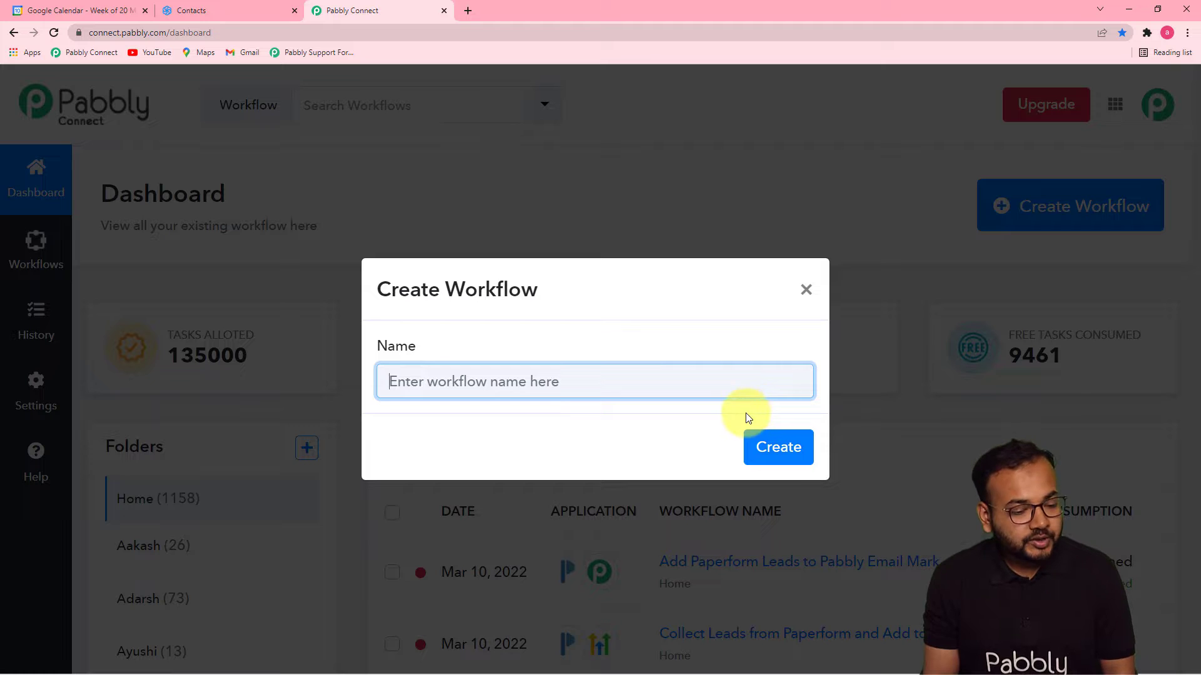
type("Add Invitees in Google Calendar Events from Sendinblue")
left_click(671, 442)
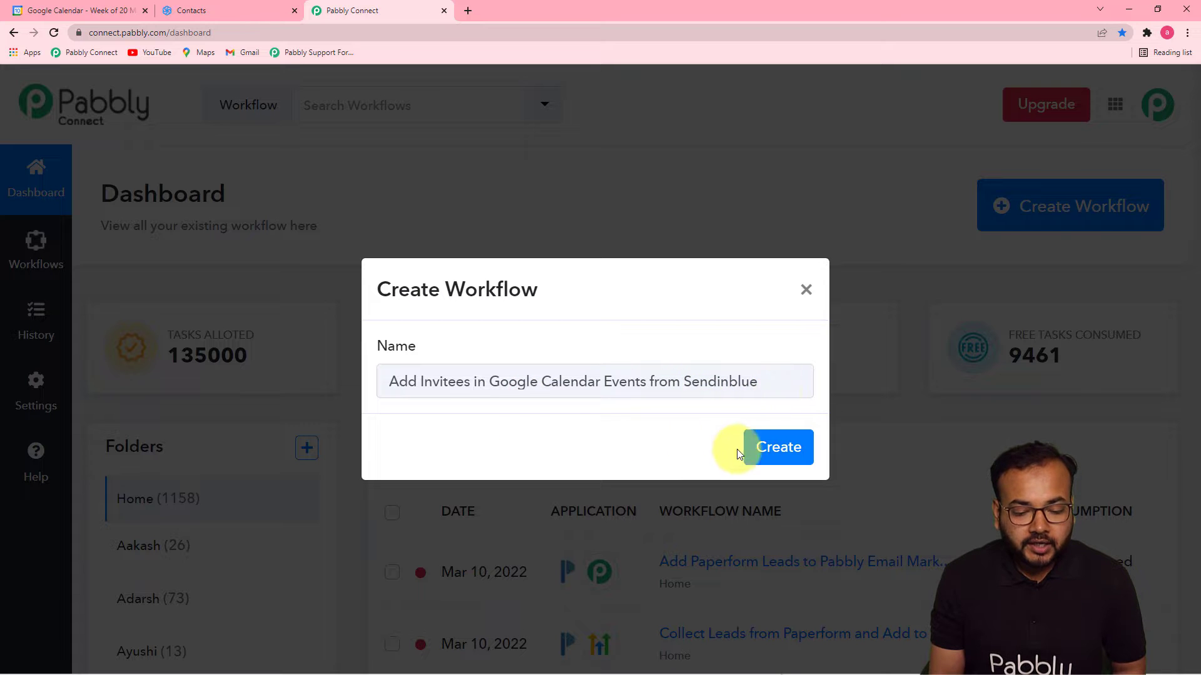
left_click(764, 448)
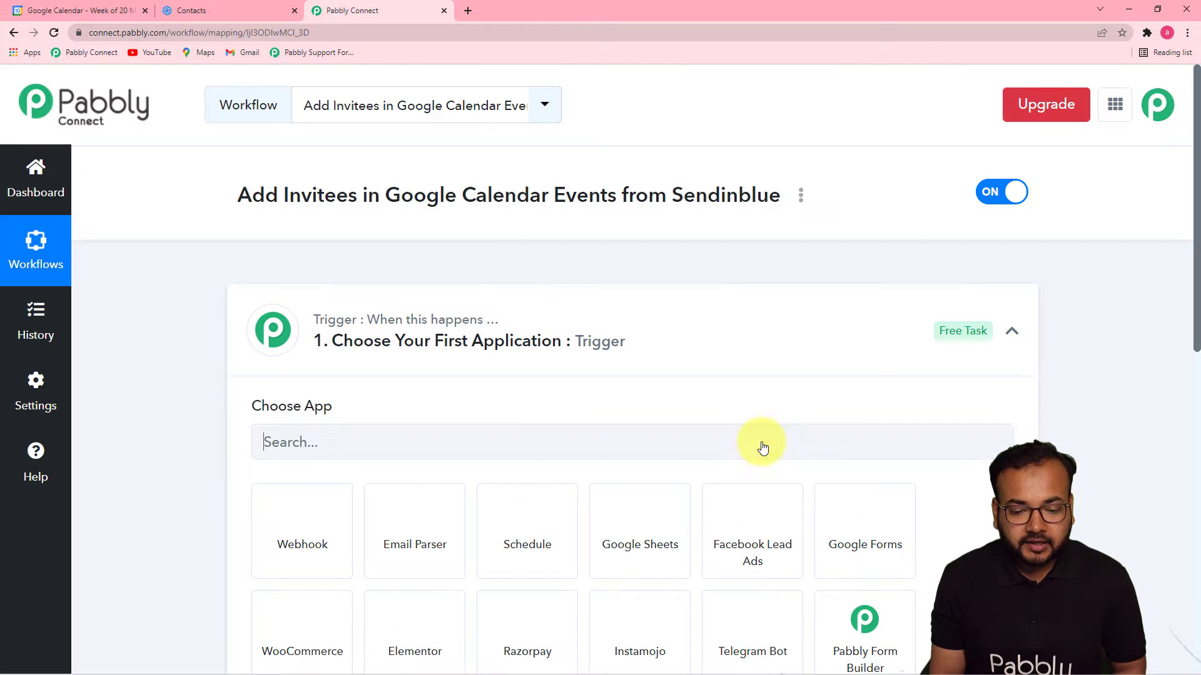
Set the trigger app to Sendinblue, found by searching 'sendi', with the New Contact Added to a List event.
left_click(1013, 336)
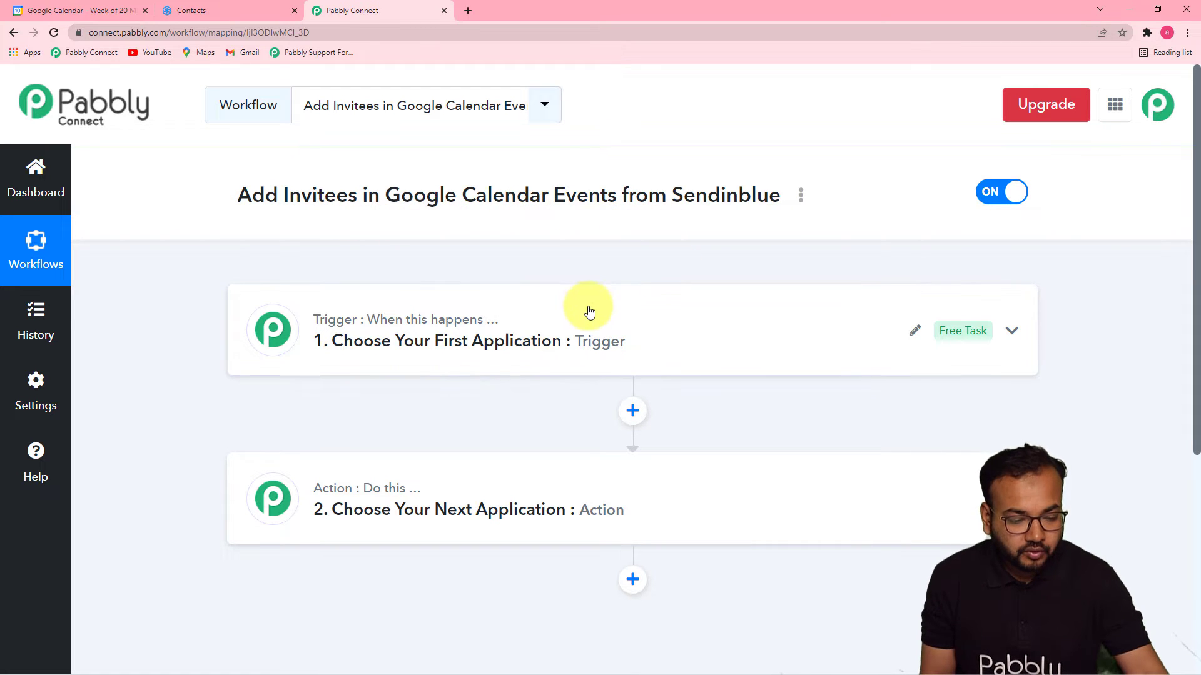
left_click(482, 349)
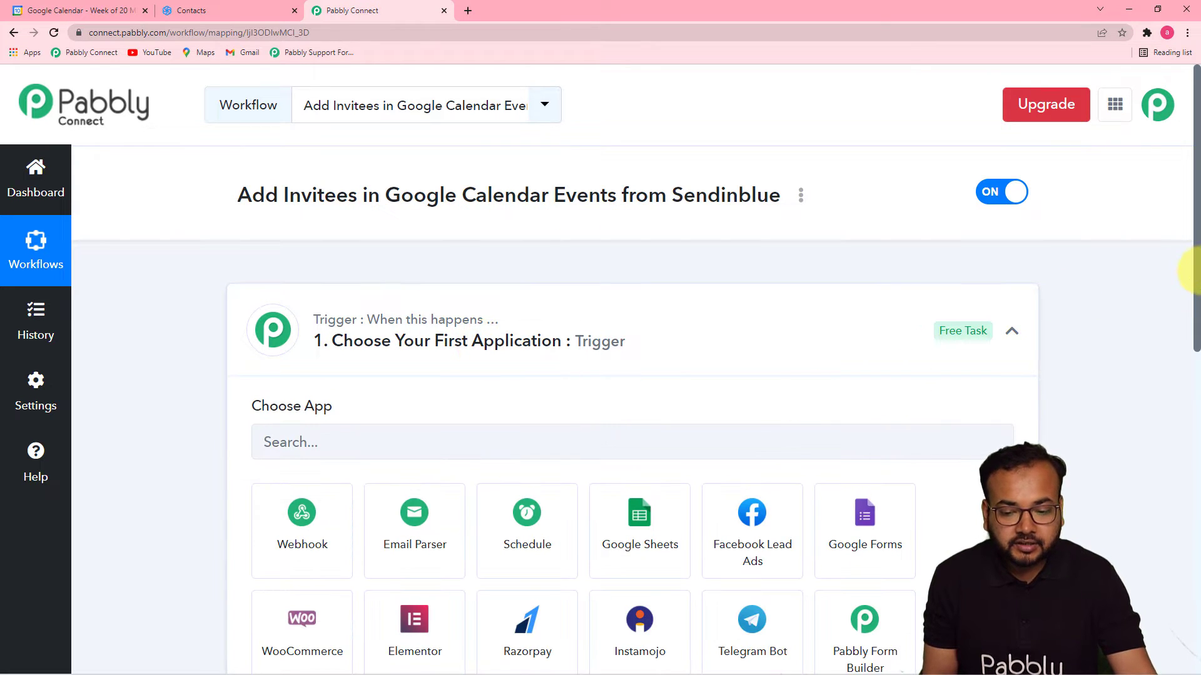
scroll(1188, 294, "down", 3)
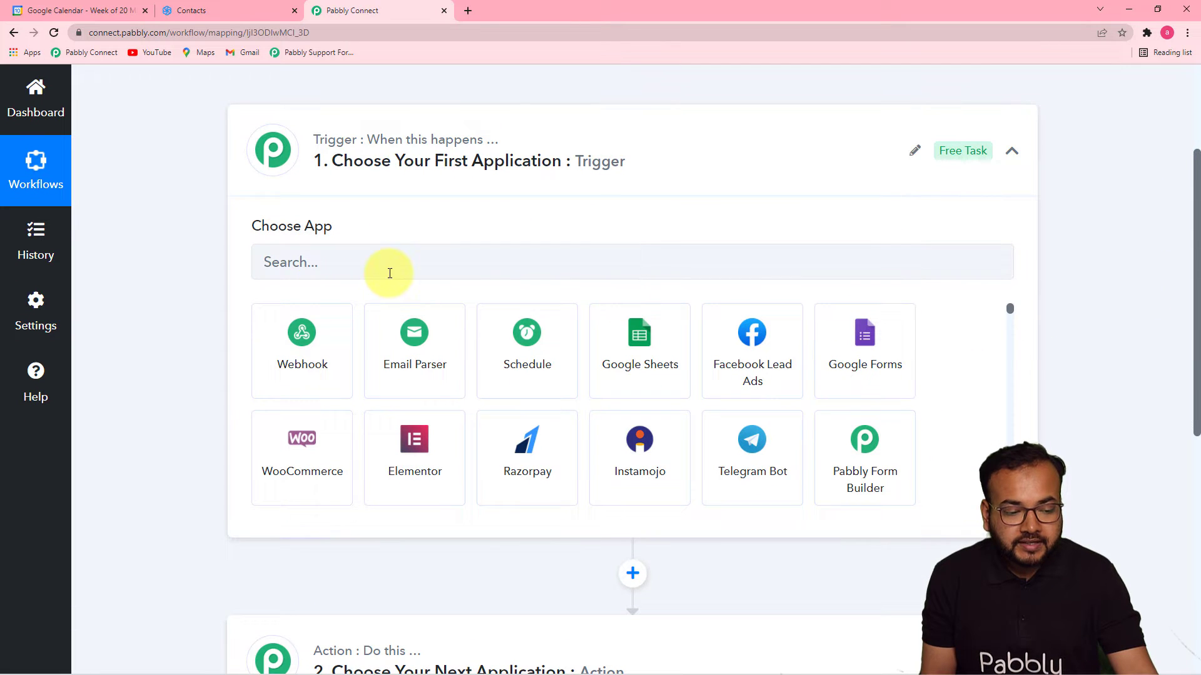
left_click(394, 271)
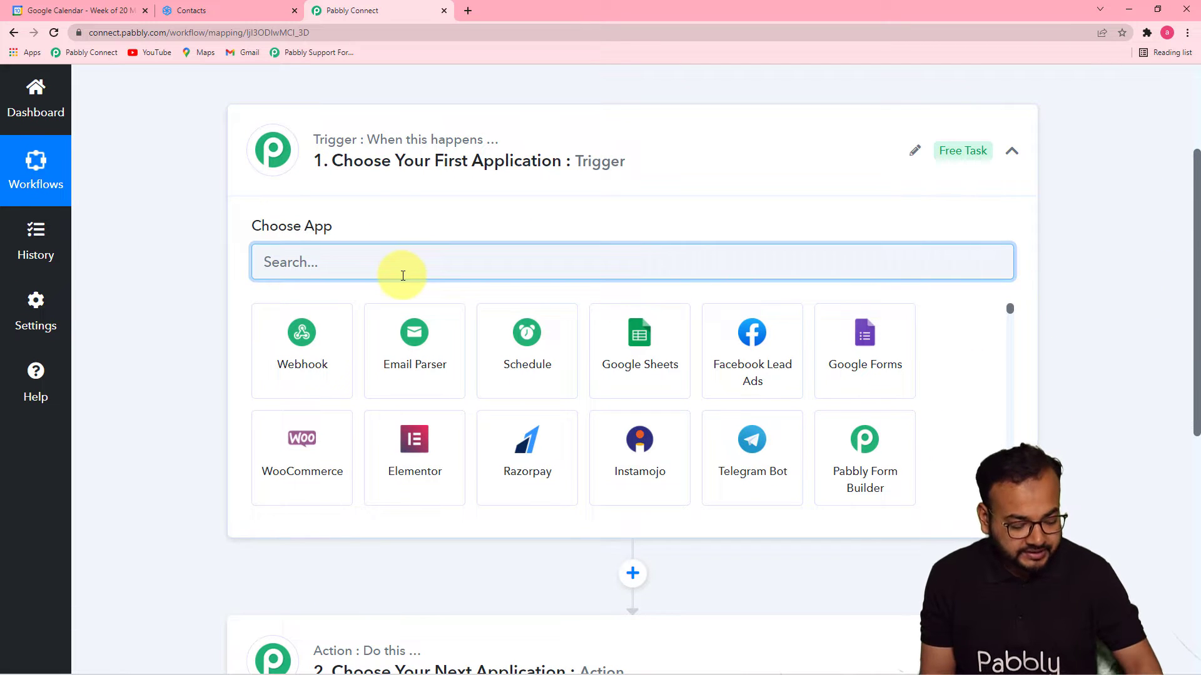
type("sen")
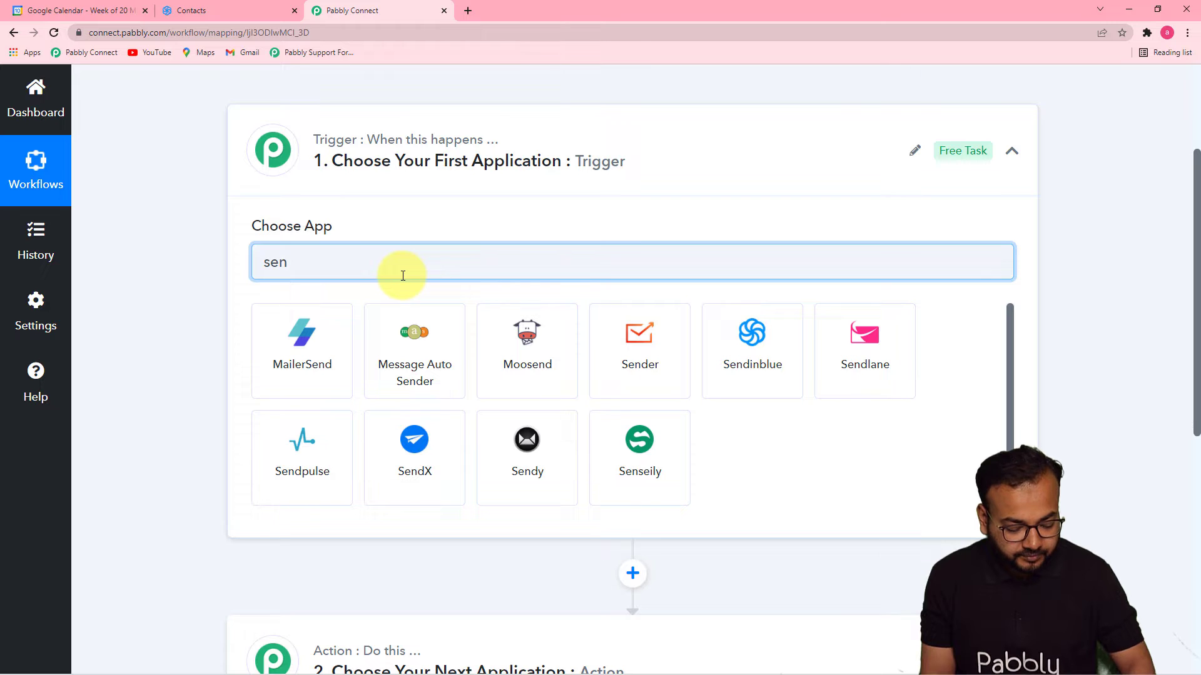
type("di")
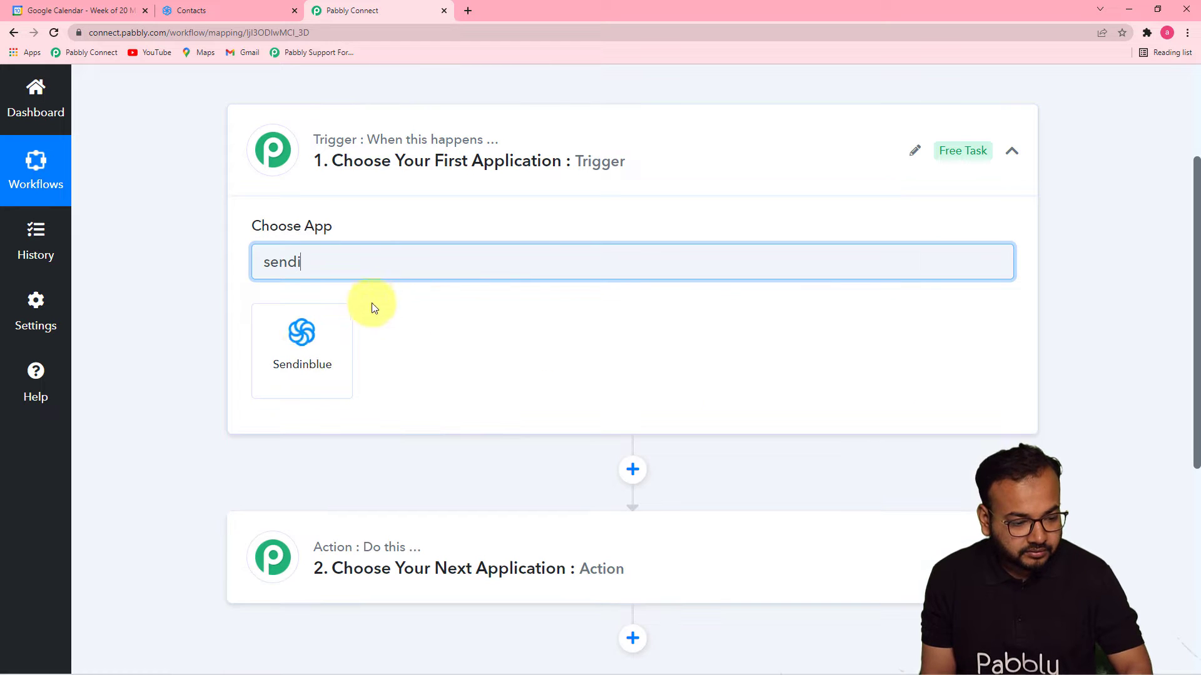
left_click(305, 353)
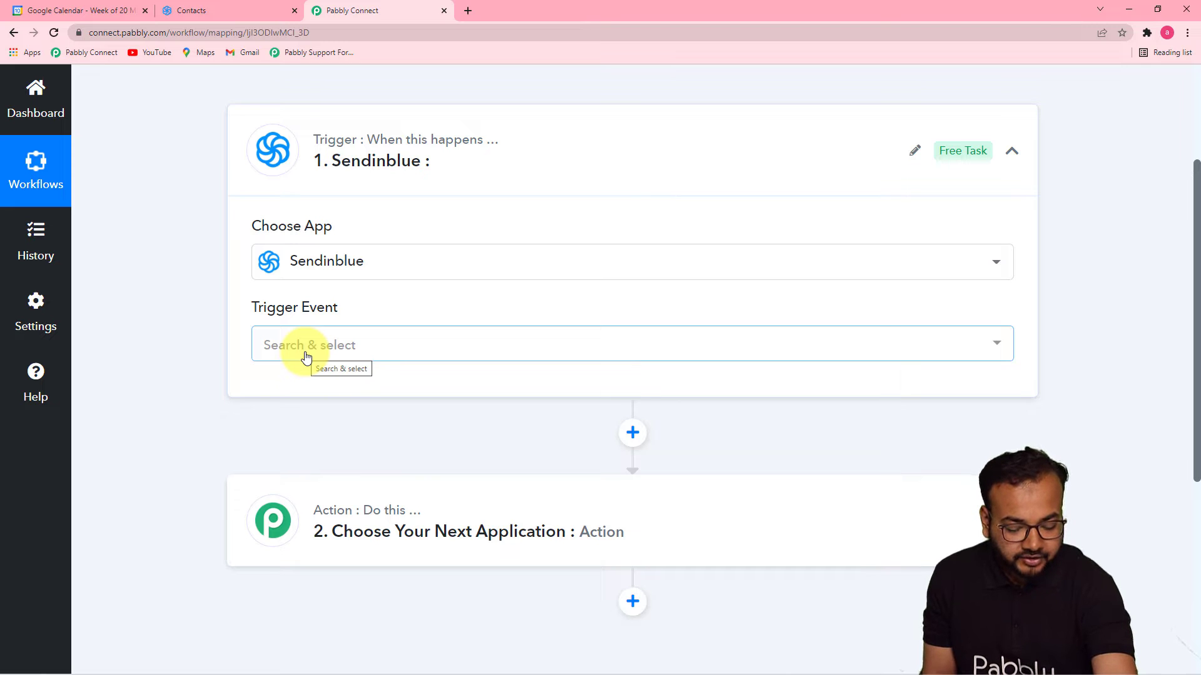
left_click(334, 363)
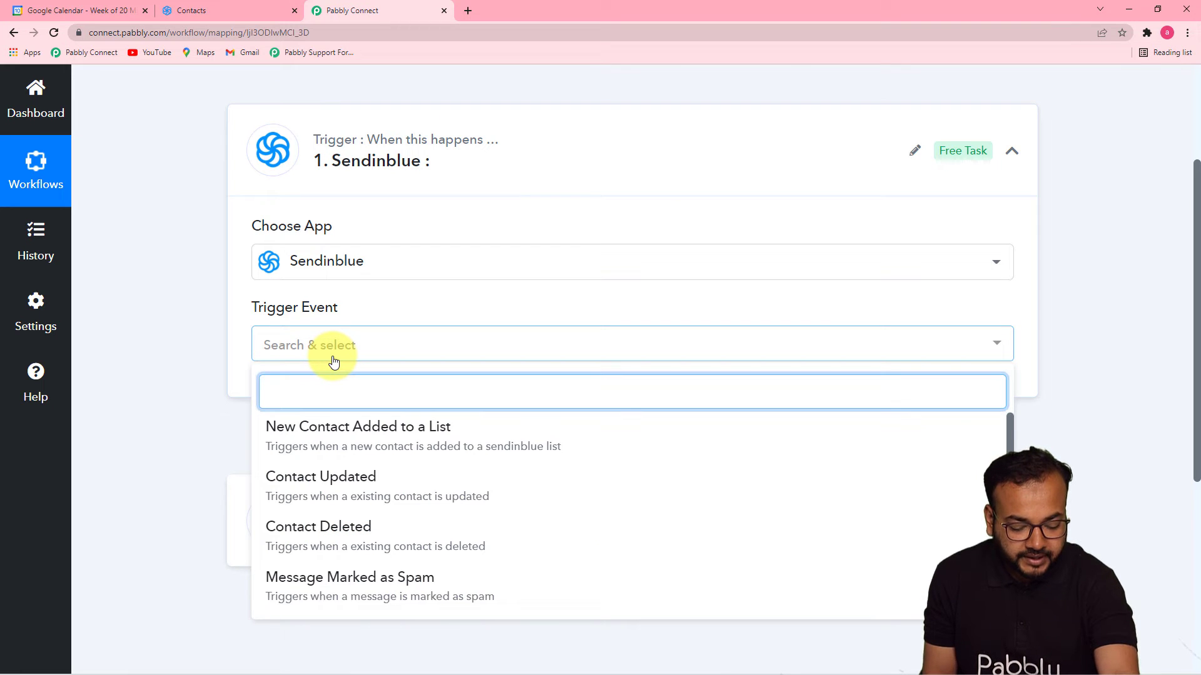
scroll(670, 492, "down", 1)
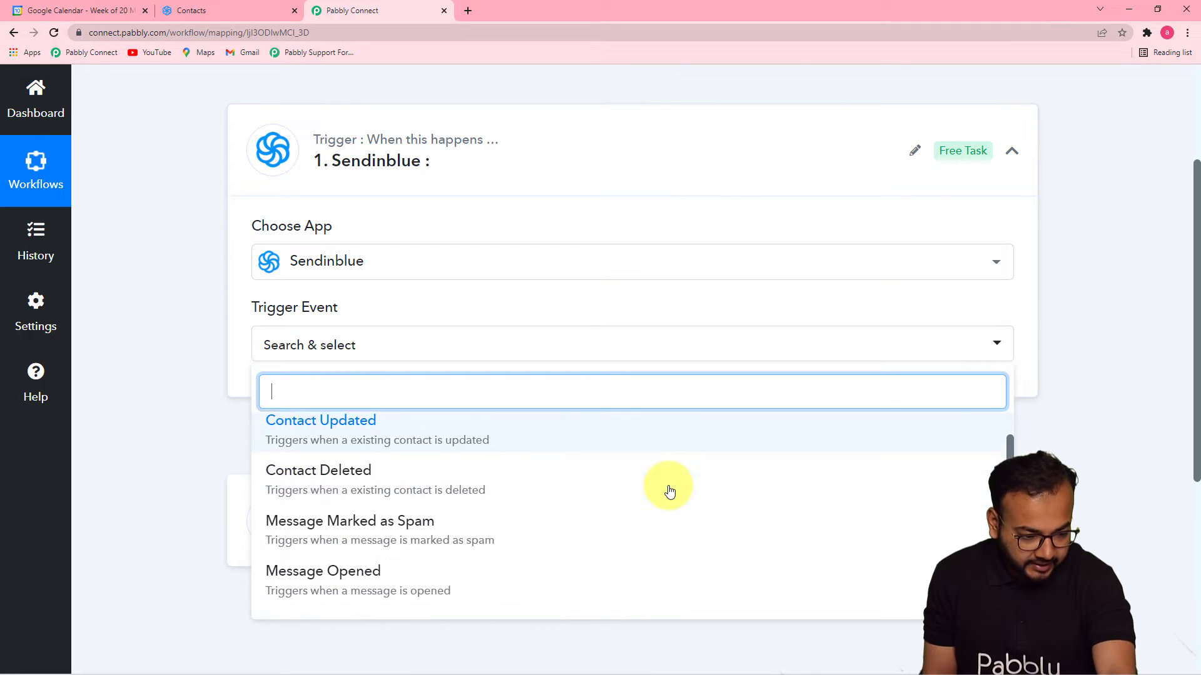
scroll(670, 492, "up", 1)
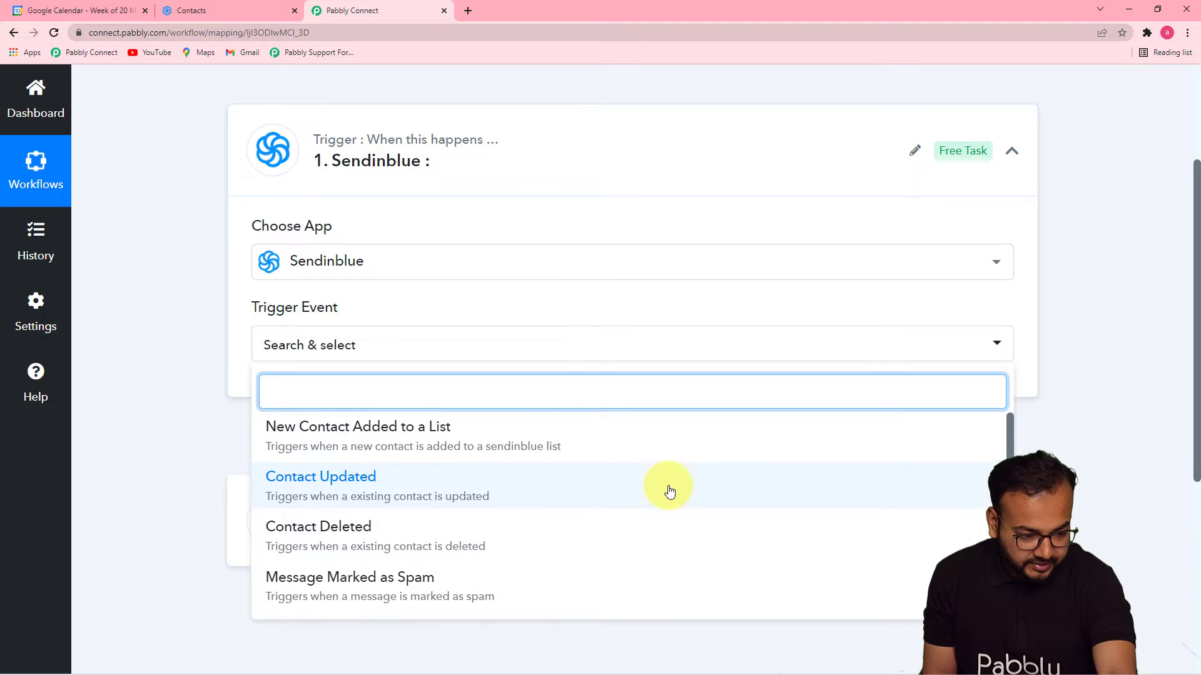
left_click(385, 446)
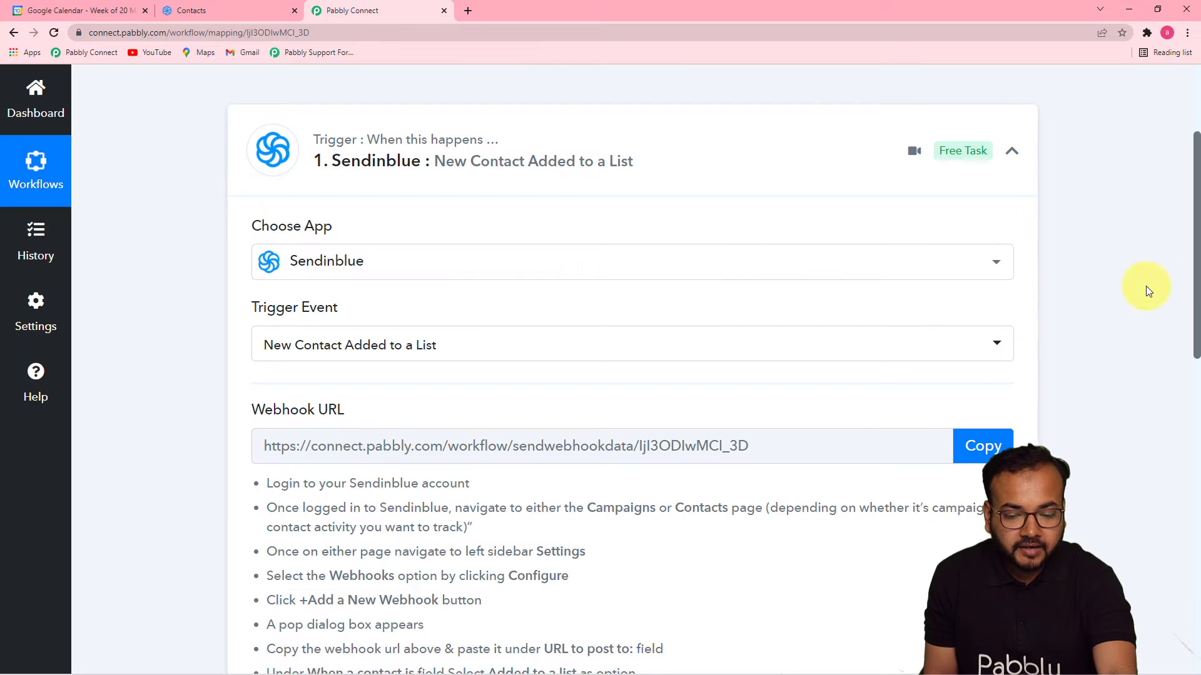
Copy the trigger's webhook URL, start capturing the webhook response, and go to Sendinblue Contacts.
left_click_drag(1195, 280, 1190, 322)
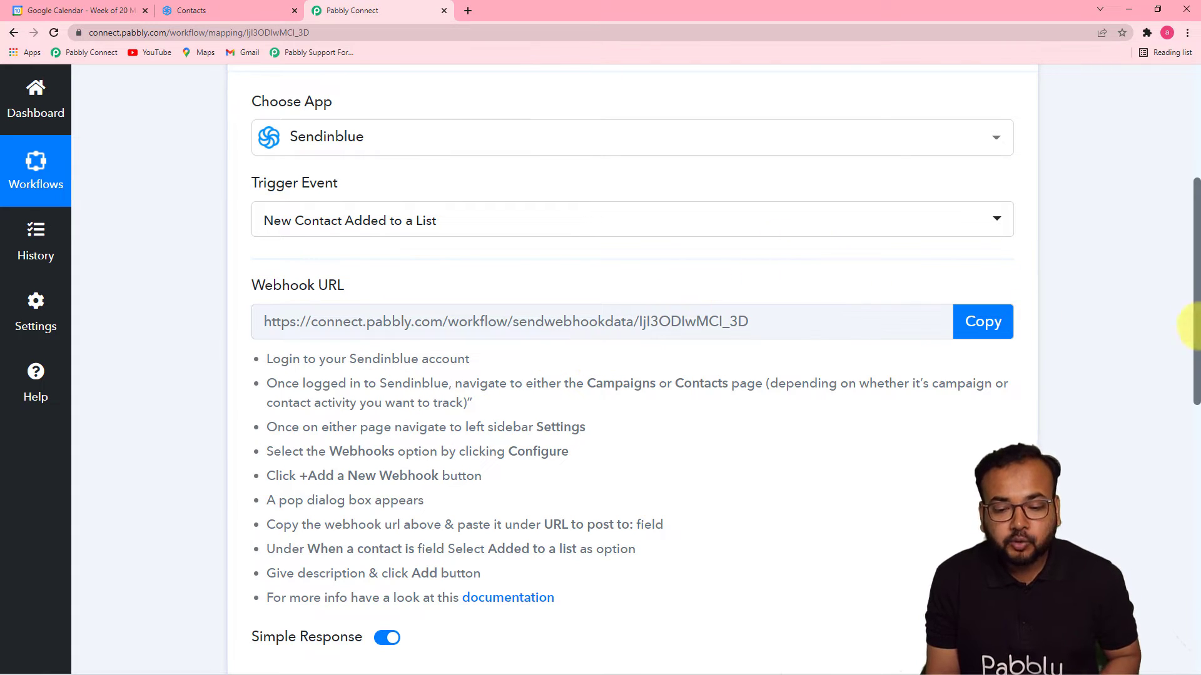
left_click_drag(1196, 287, 1197, 343)
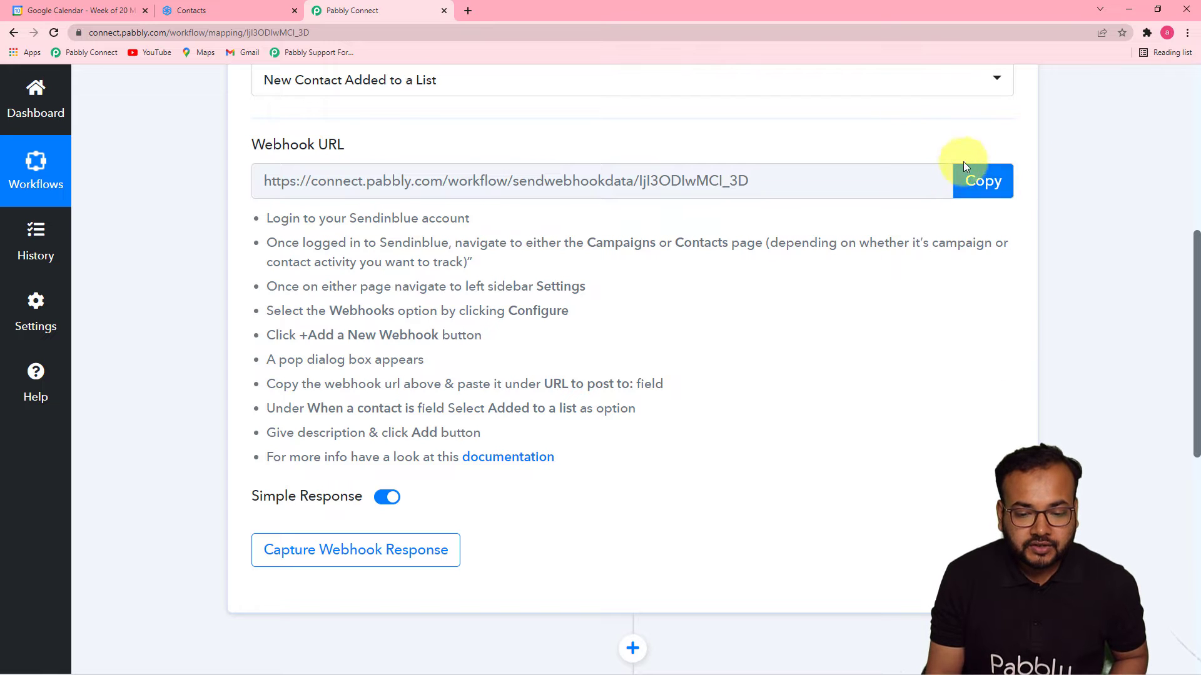
left_click(982, 182)
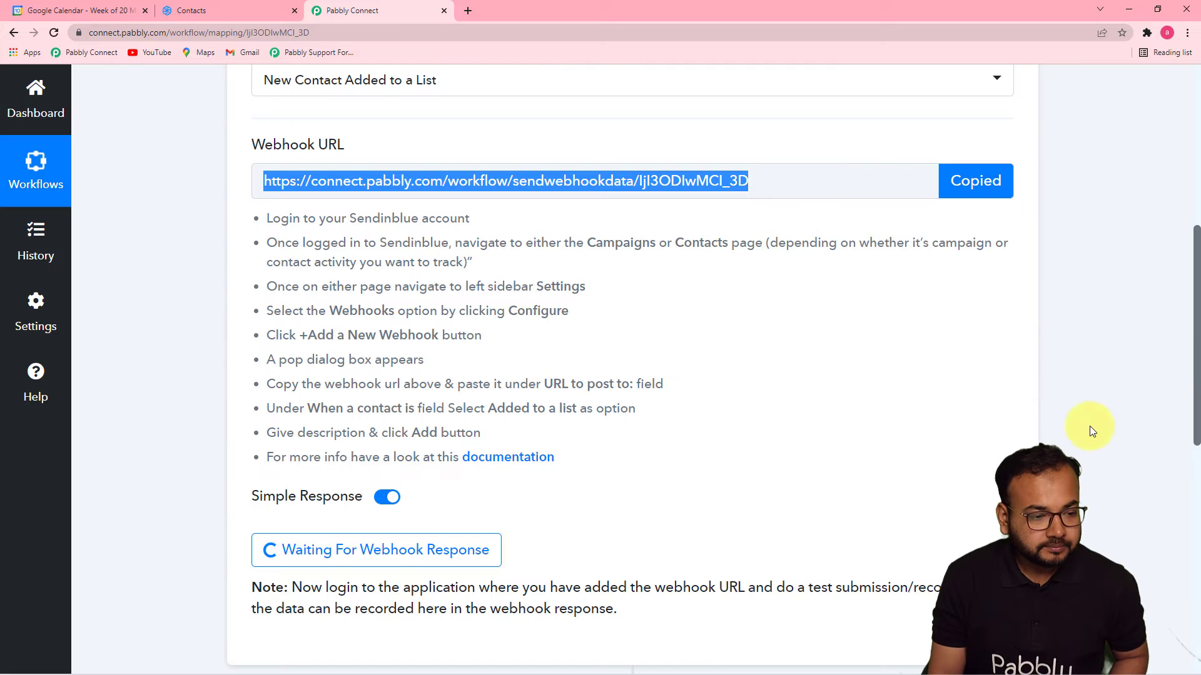
left_click(219, 13)
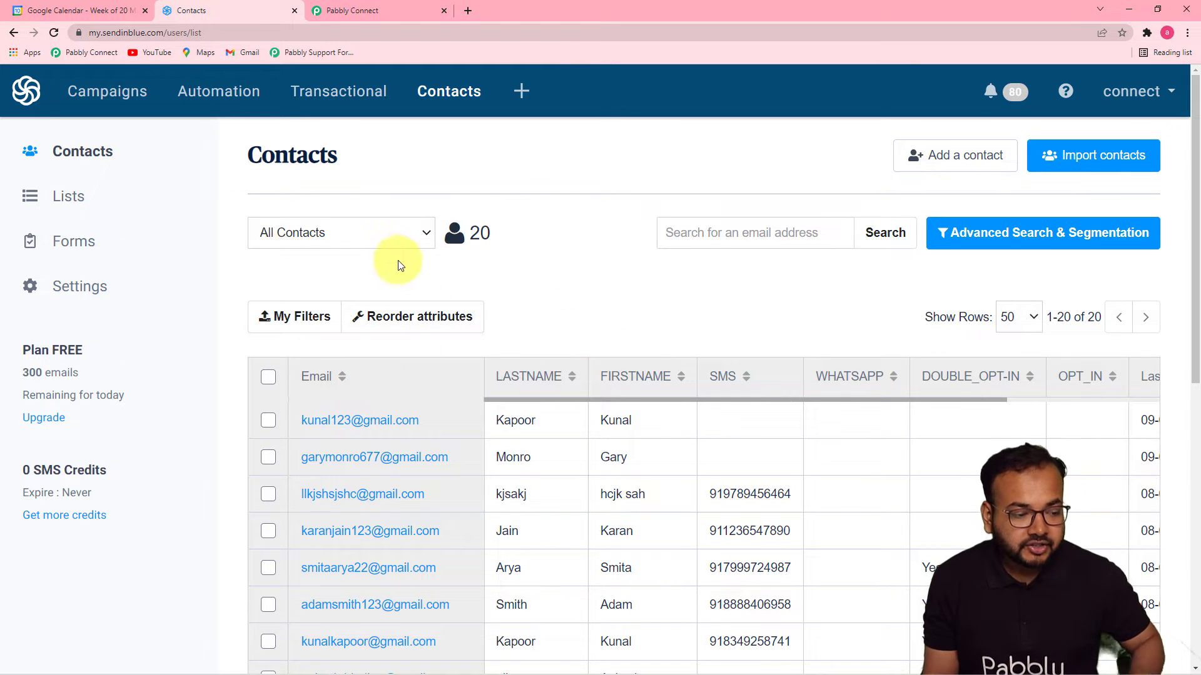
Add a Sendinblue webhook that posts to the copied Pabbly URL on 'Added to a list' events.
left_click(88, 299)
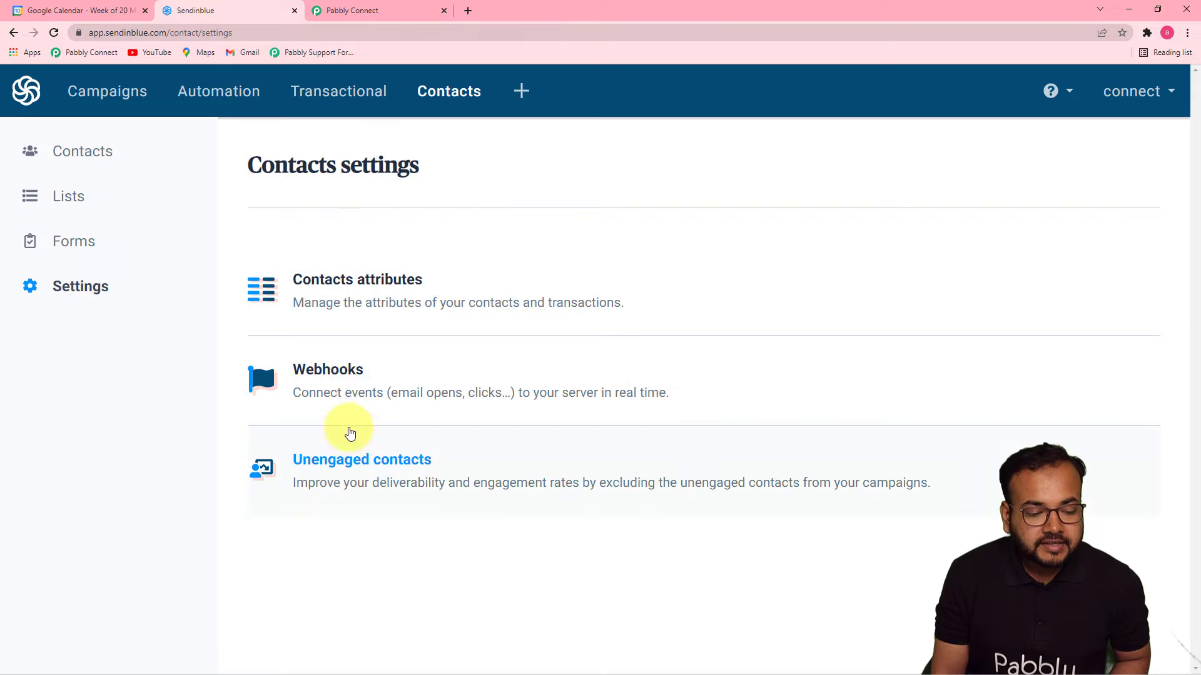
left_click(332, 372)
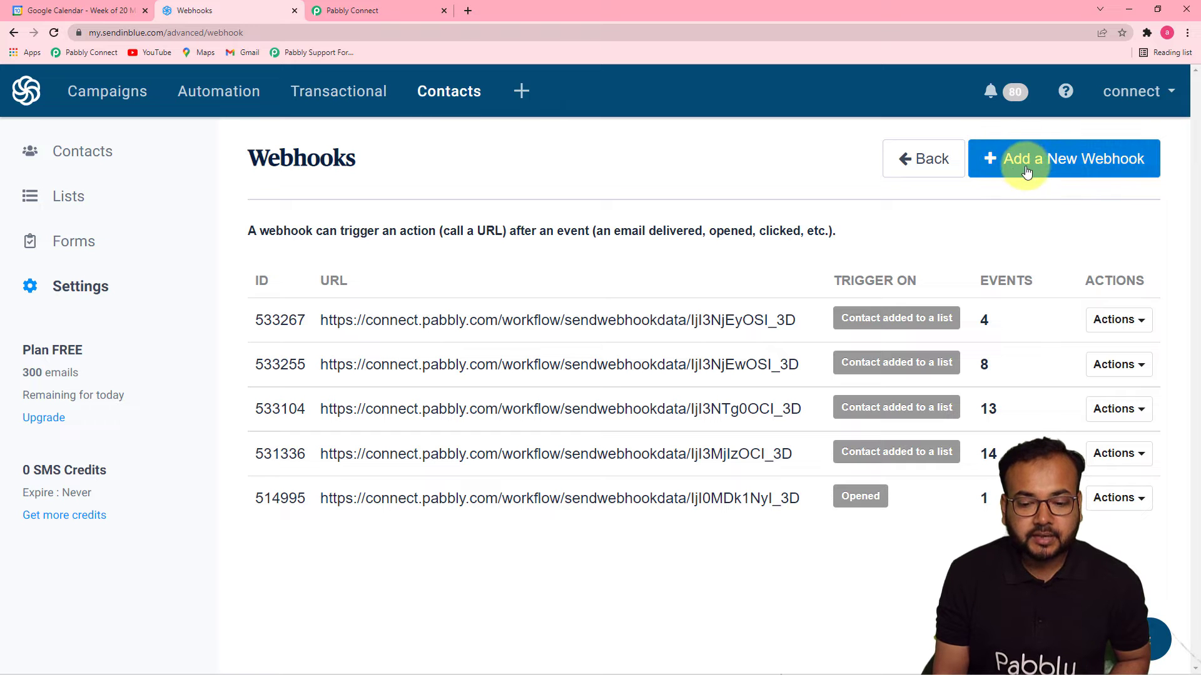
left_click(997, 161)
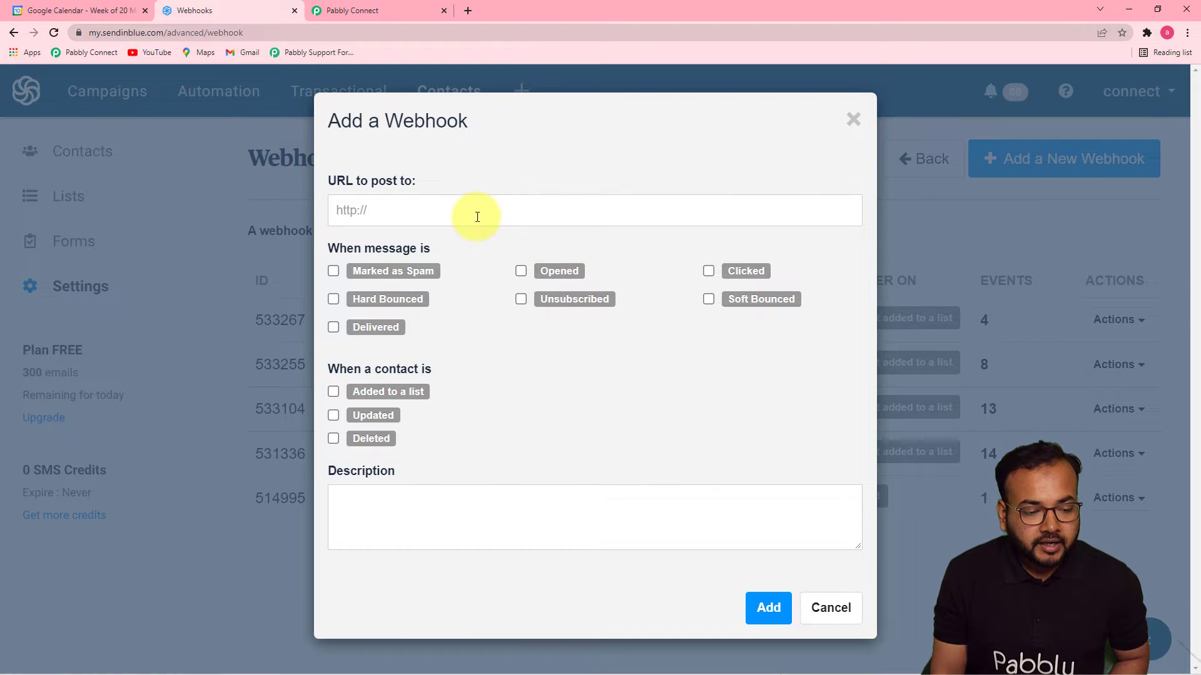
left_click(433, 215)
left_click(377, 10)
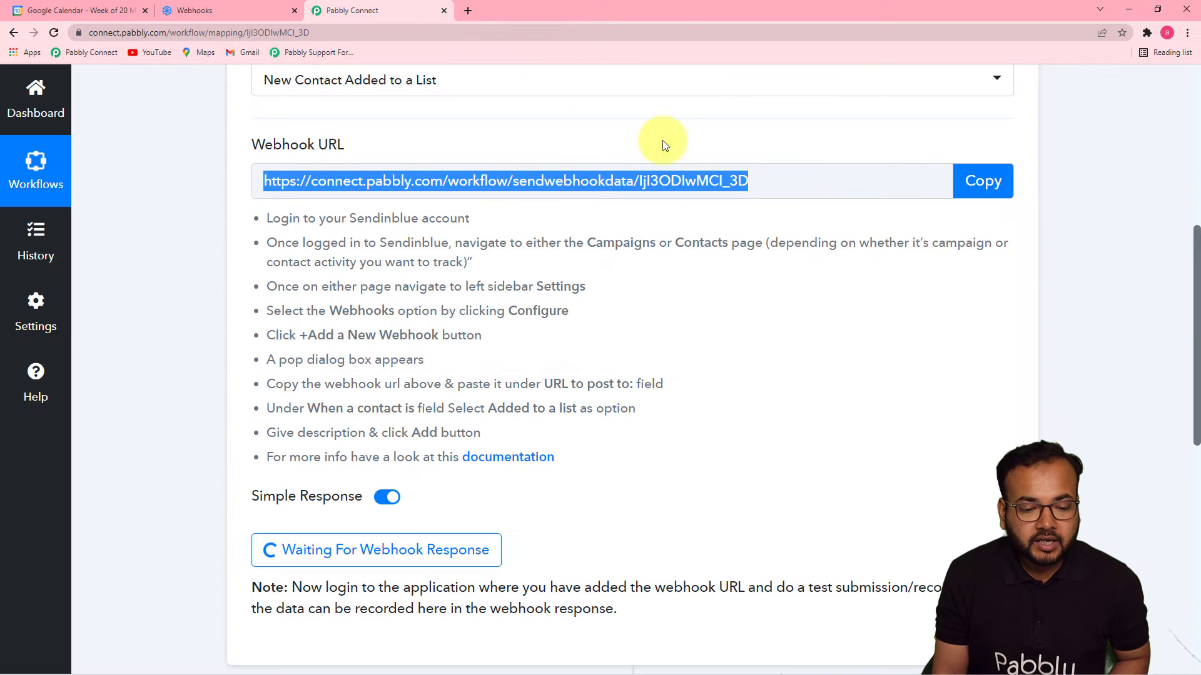
left_click(976, 181)
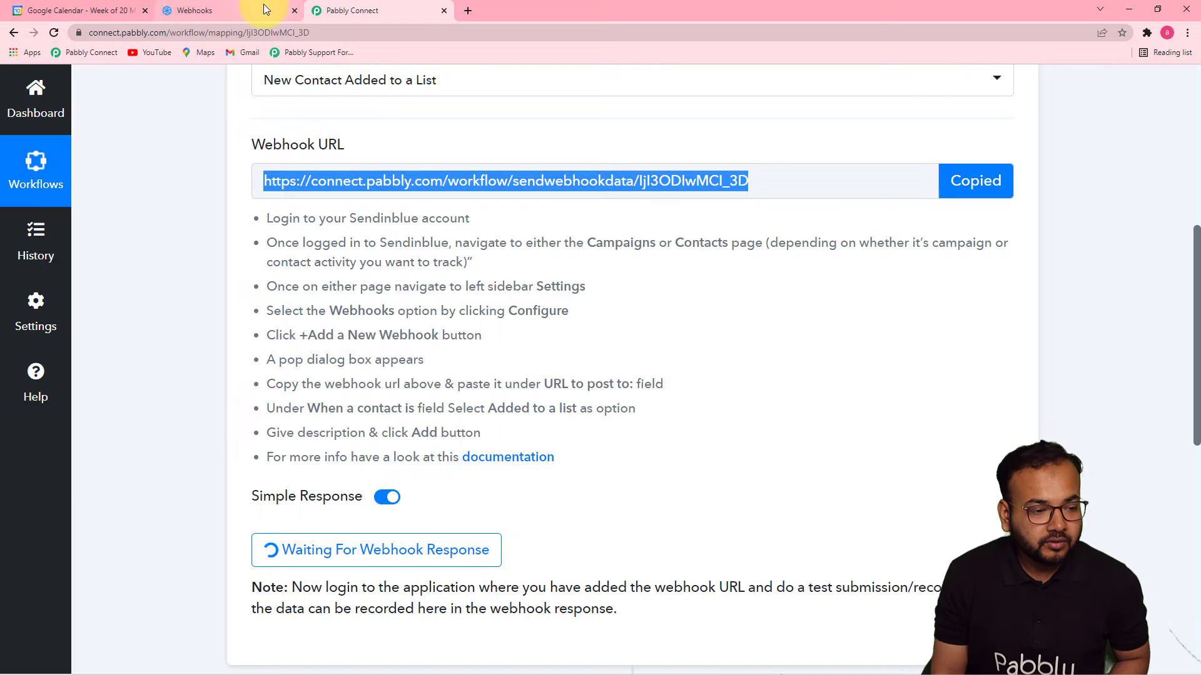
left_click(246, 17)
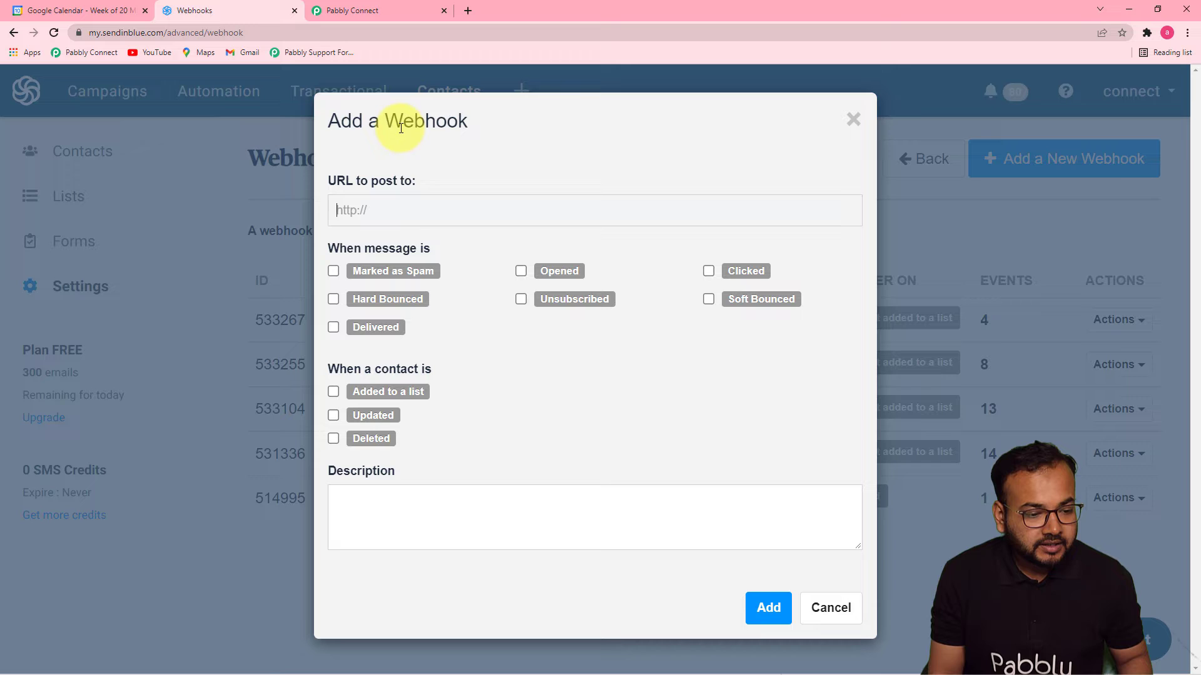
right_click(397, 210)
left_click(426, 312)
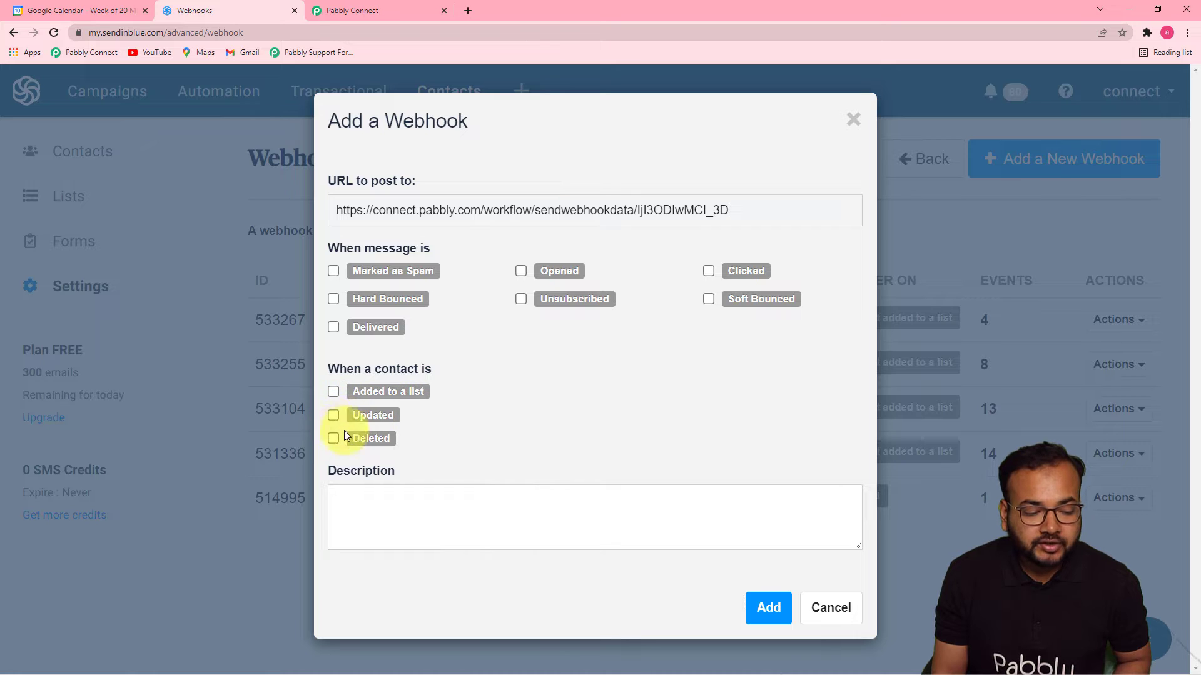
left_click(334, 392)
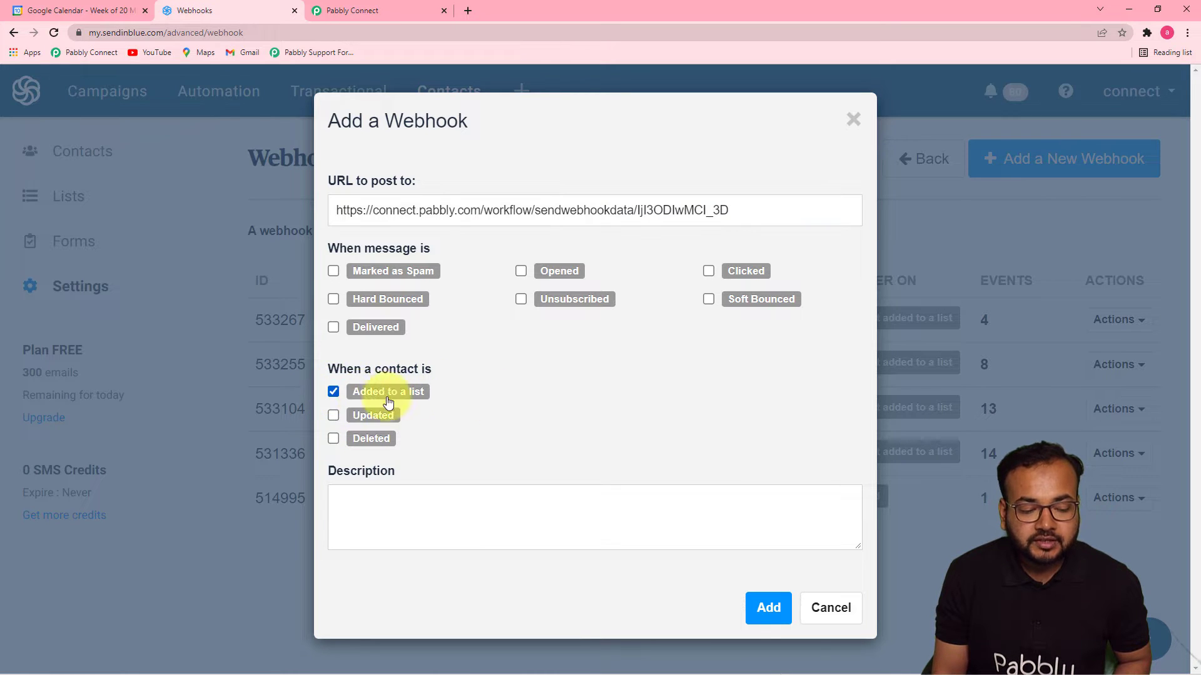
left_click(758, 609)
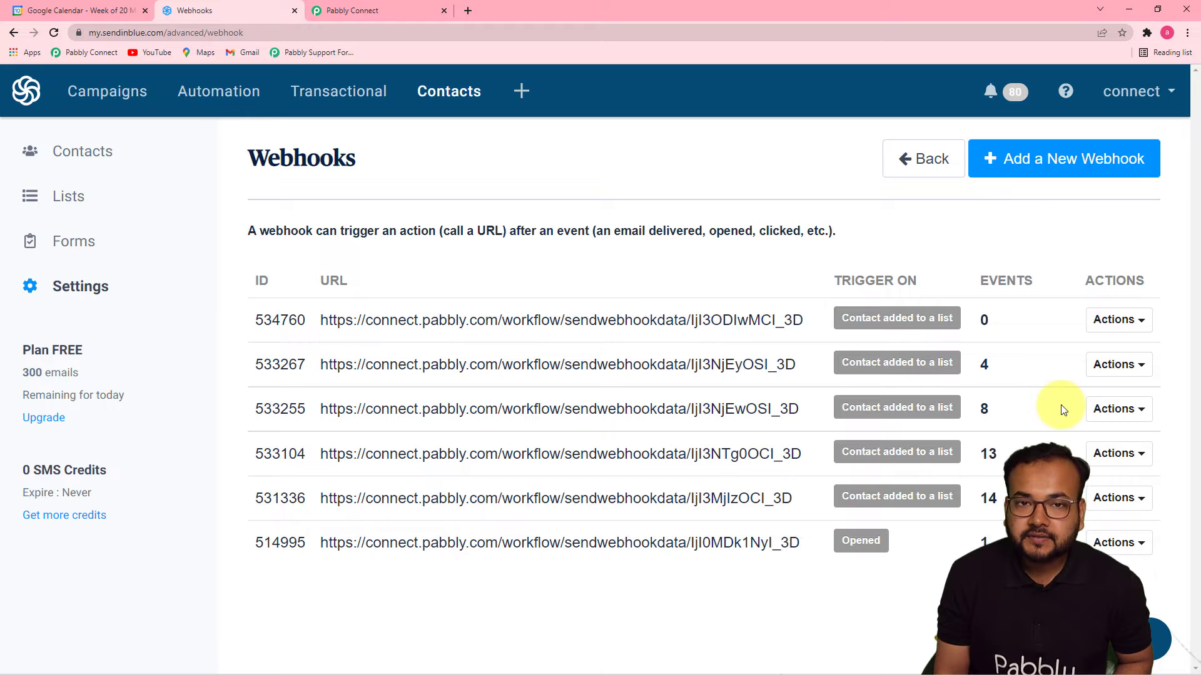
Confirm Pabbly shows Waiting For Webhook Response, then reopen the Sendinblue Contacts list.
left_click(366, 16)
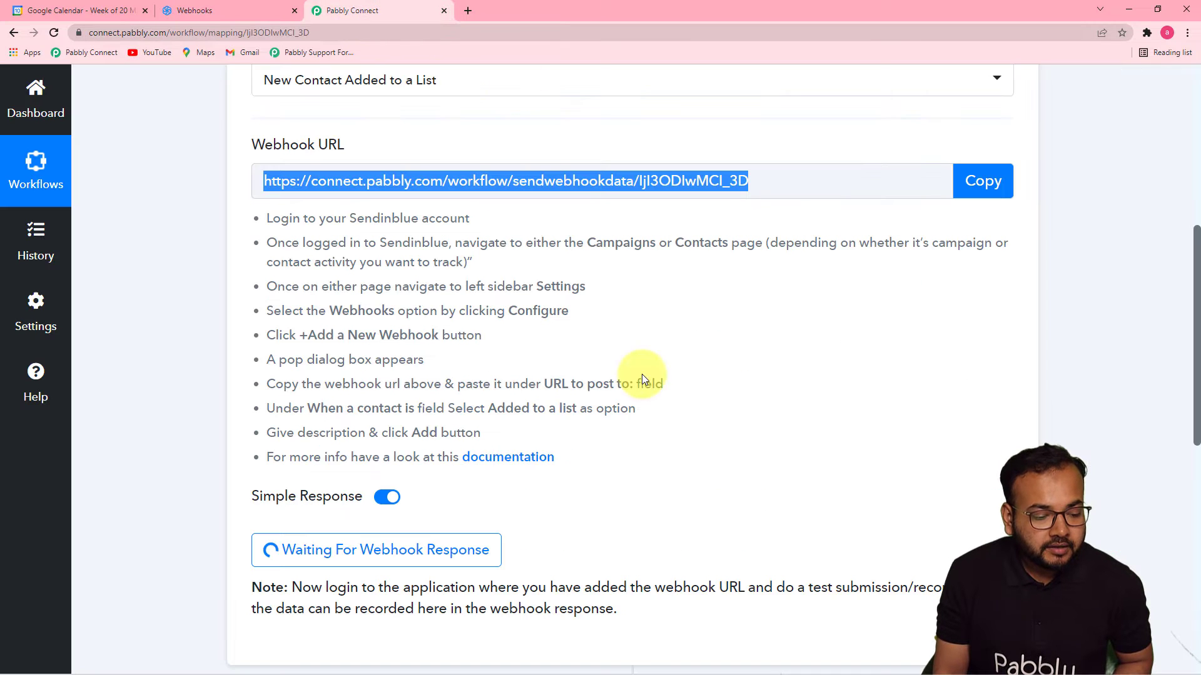
scroll(525, 513, "down", 2)
scroll(1013, 343, "up", 4)
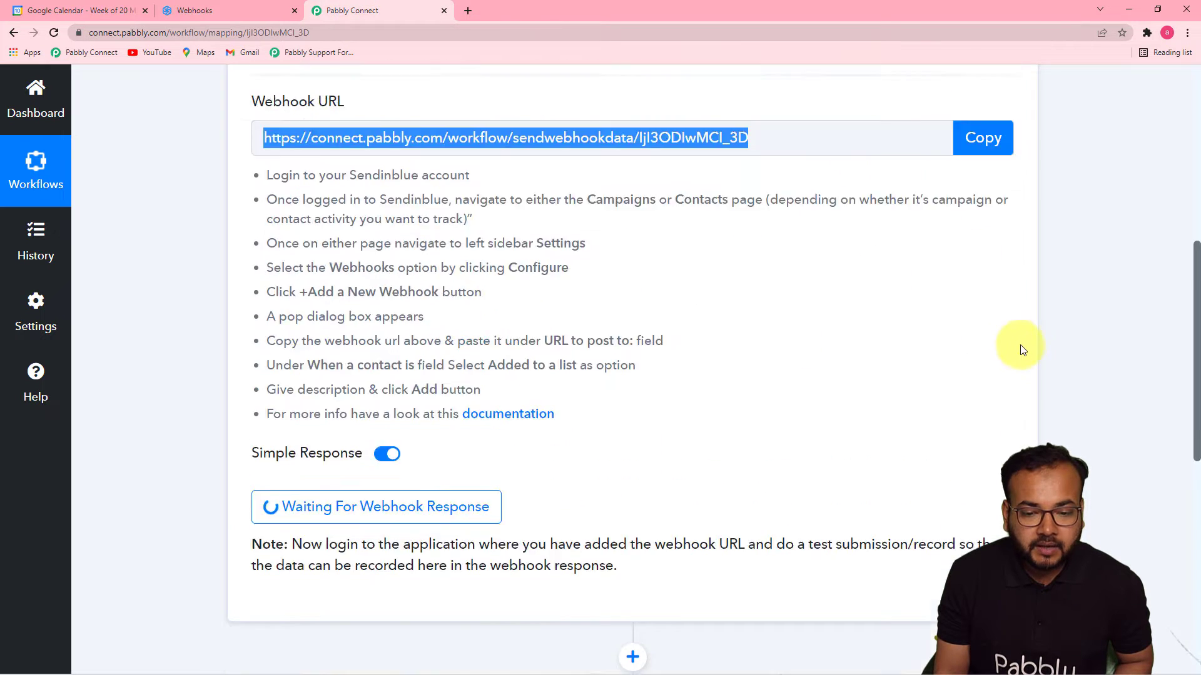
left_click_drag(1195, 289, 1187, 421)
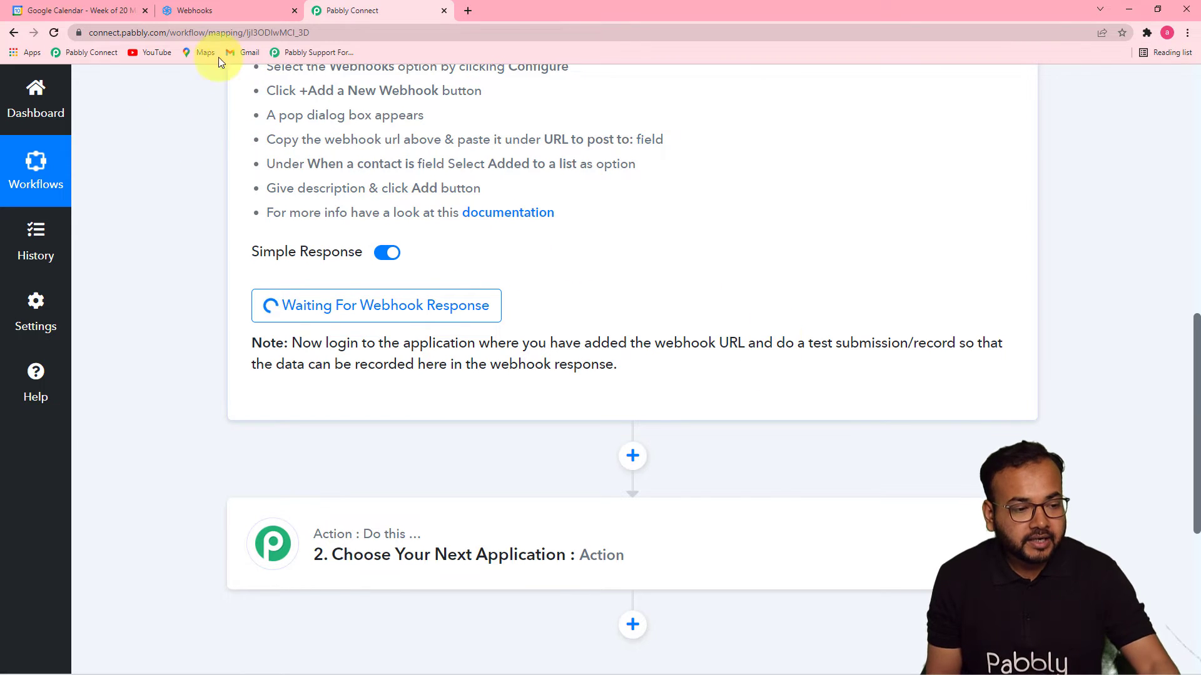
left_click(220, 10)
left_click(109, 166)
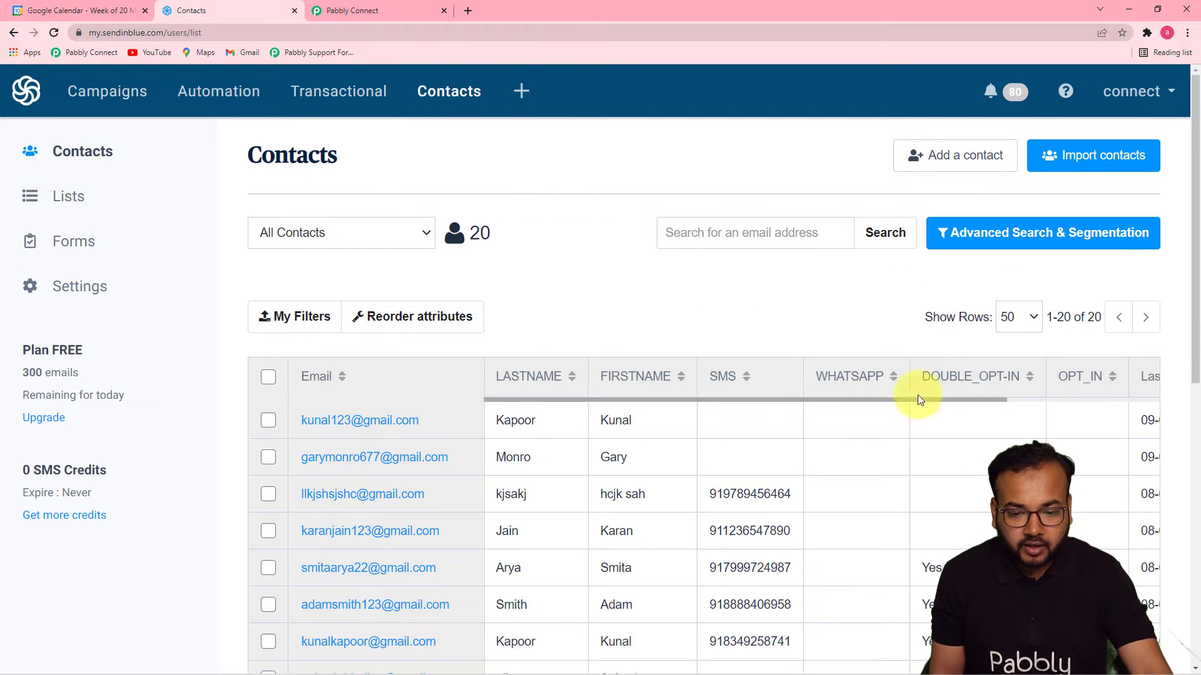
Start a new contact and fill in its email, last name and first name.
left_click(945, 156)
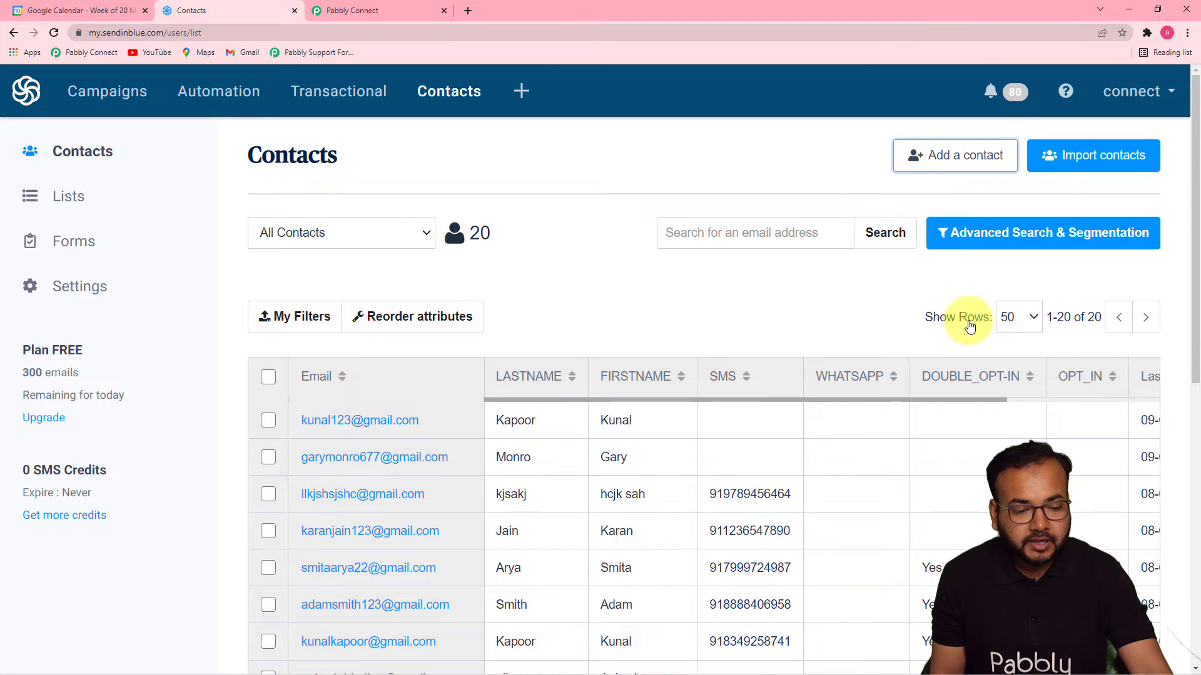
scroll(364, 319, "down", 1)
scroll(364, 320, "down", 1)
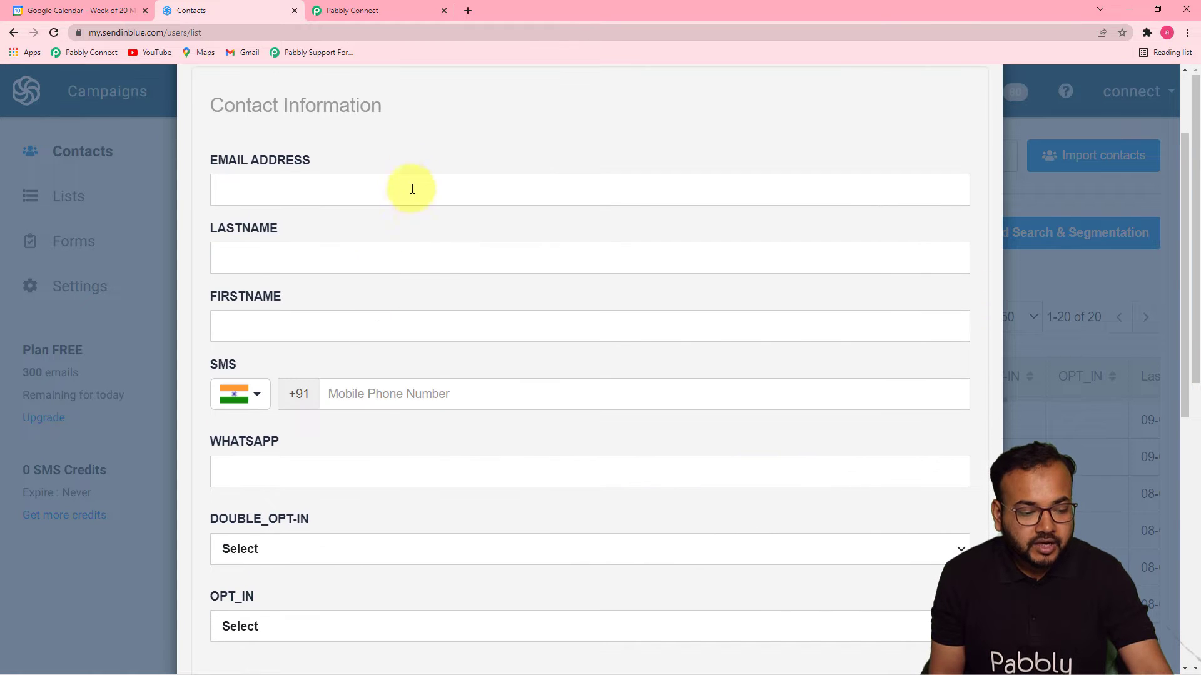
left_click(400, 195)
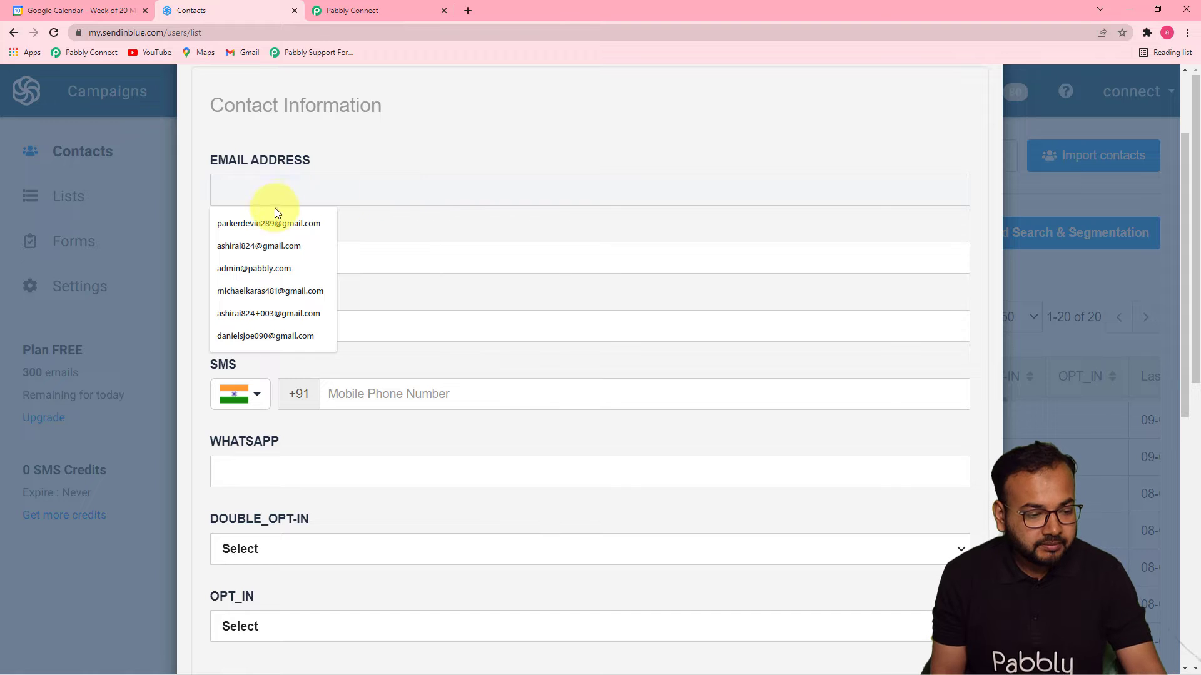
left_click(265, 224)
left_click(322, 261)
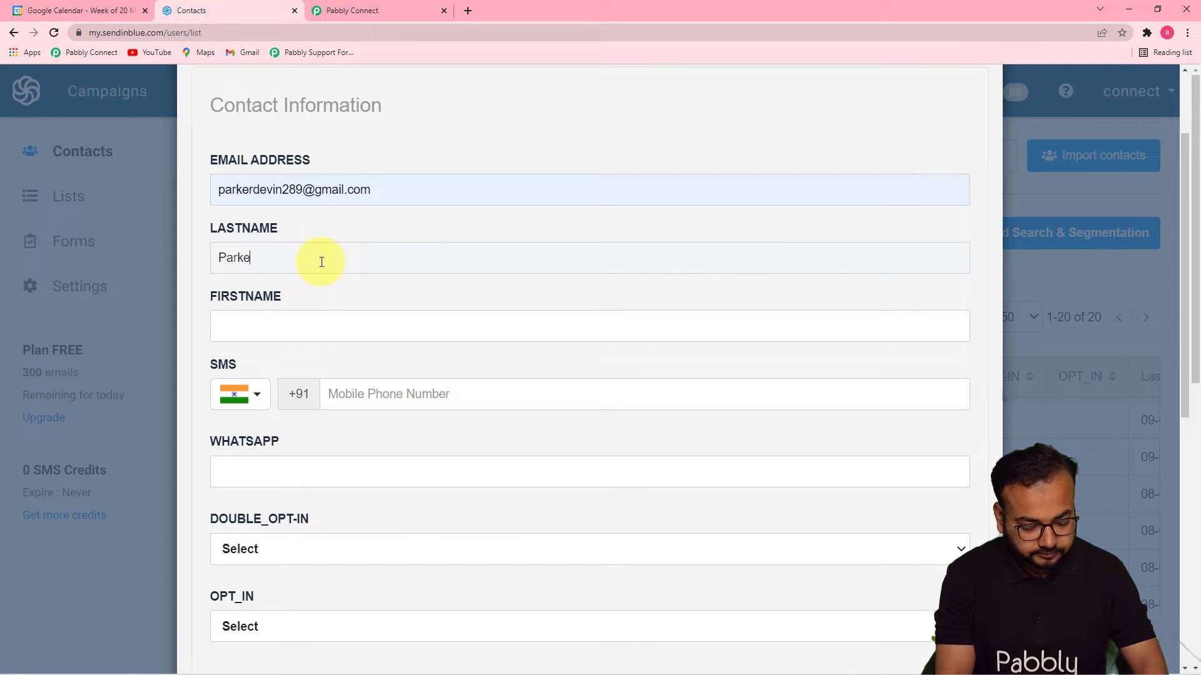
left_click(300, 327)
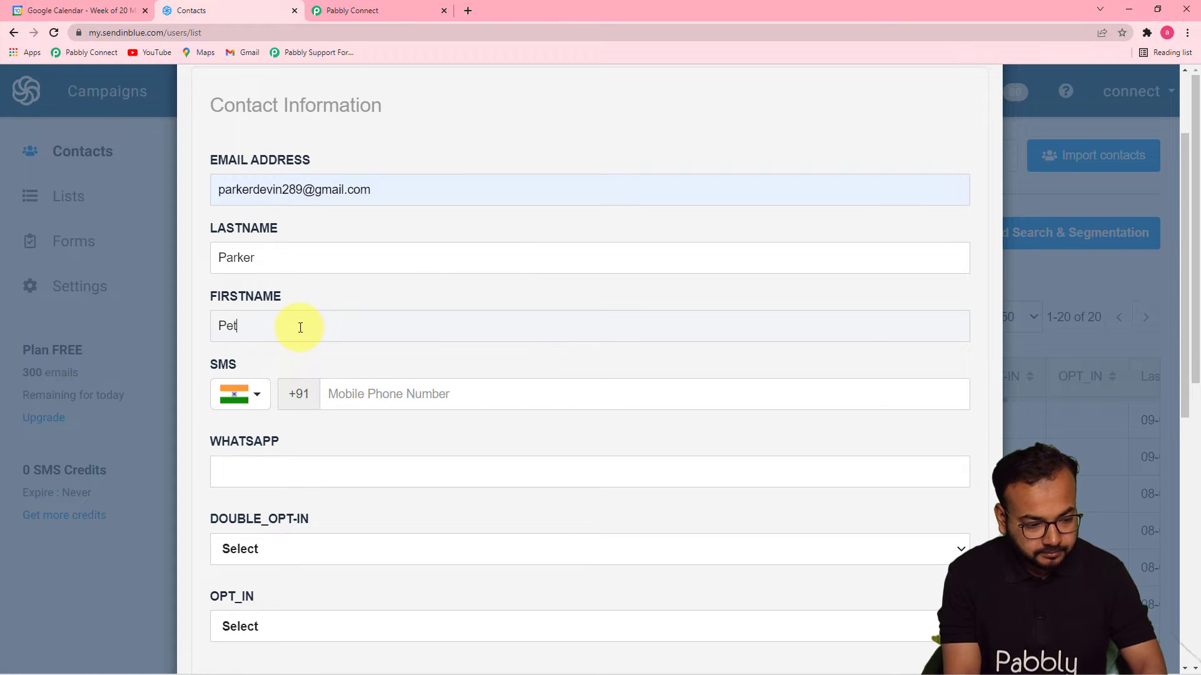
type("Peter")
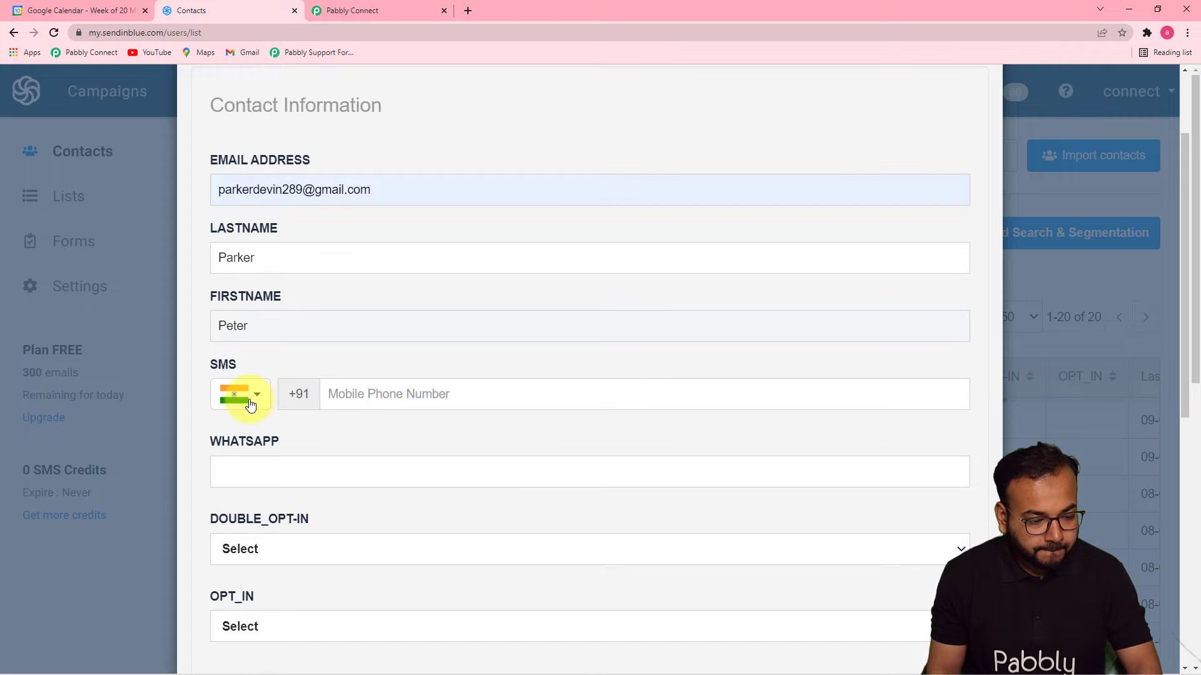
Set the contact's SMS country code to Russian Federation +7.
left_click(236, 396)
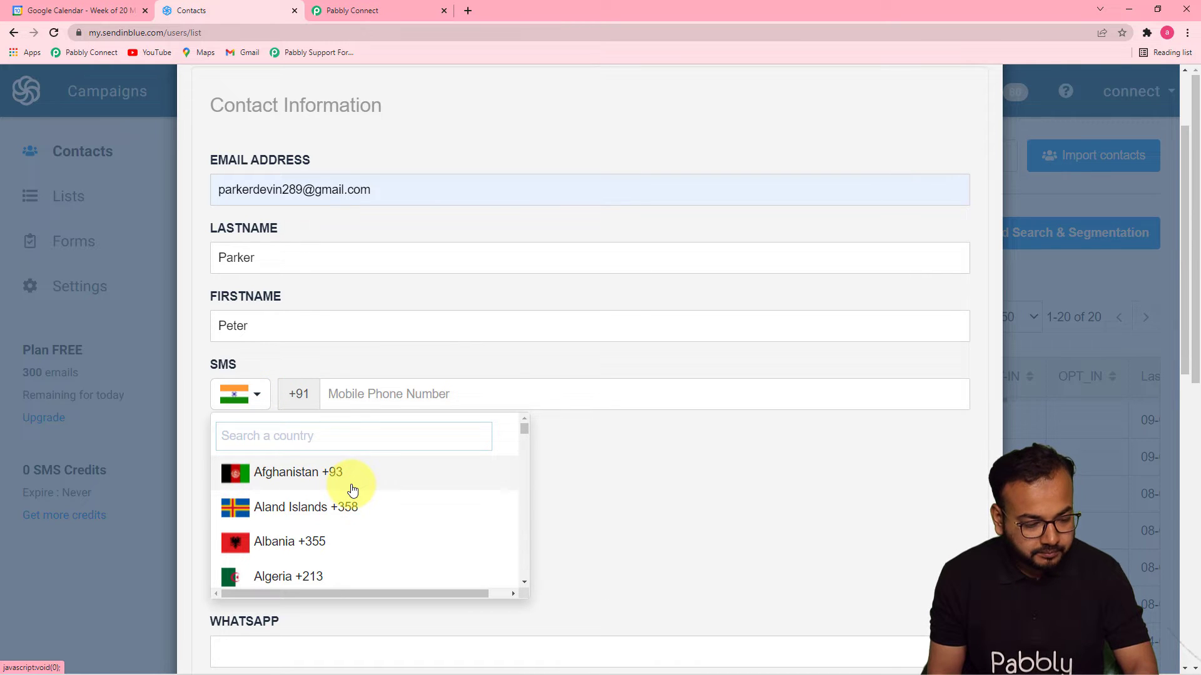
left_click(341, 434)
type("r")
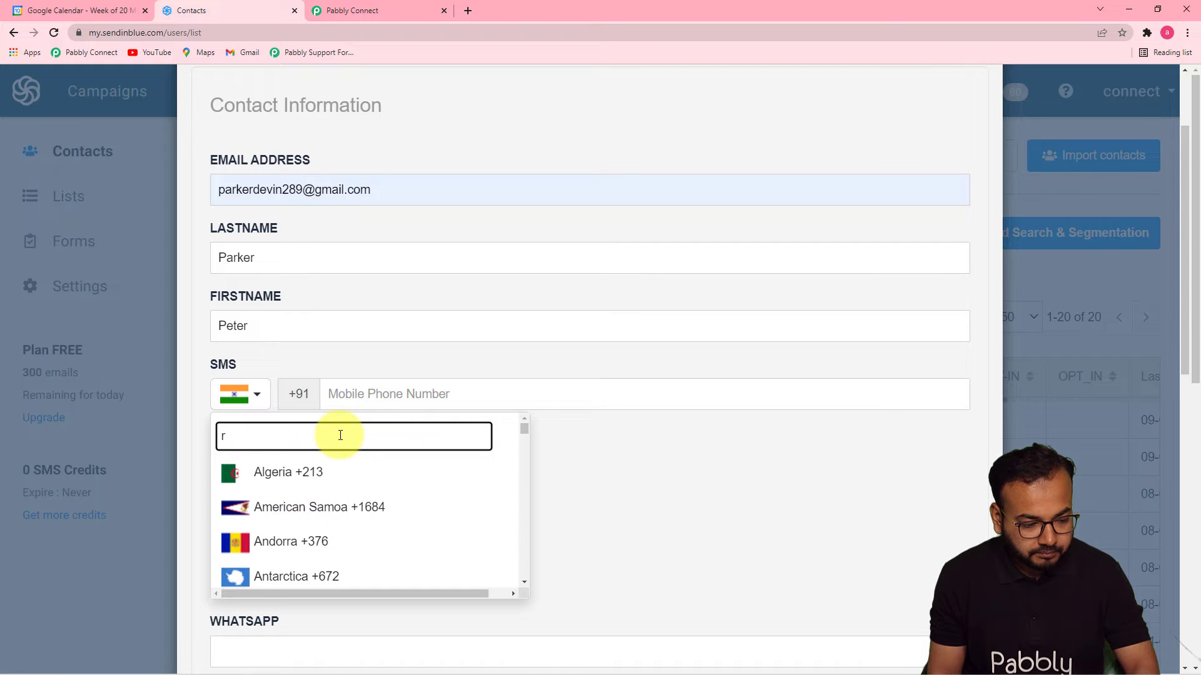
type("us")
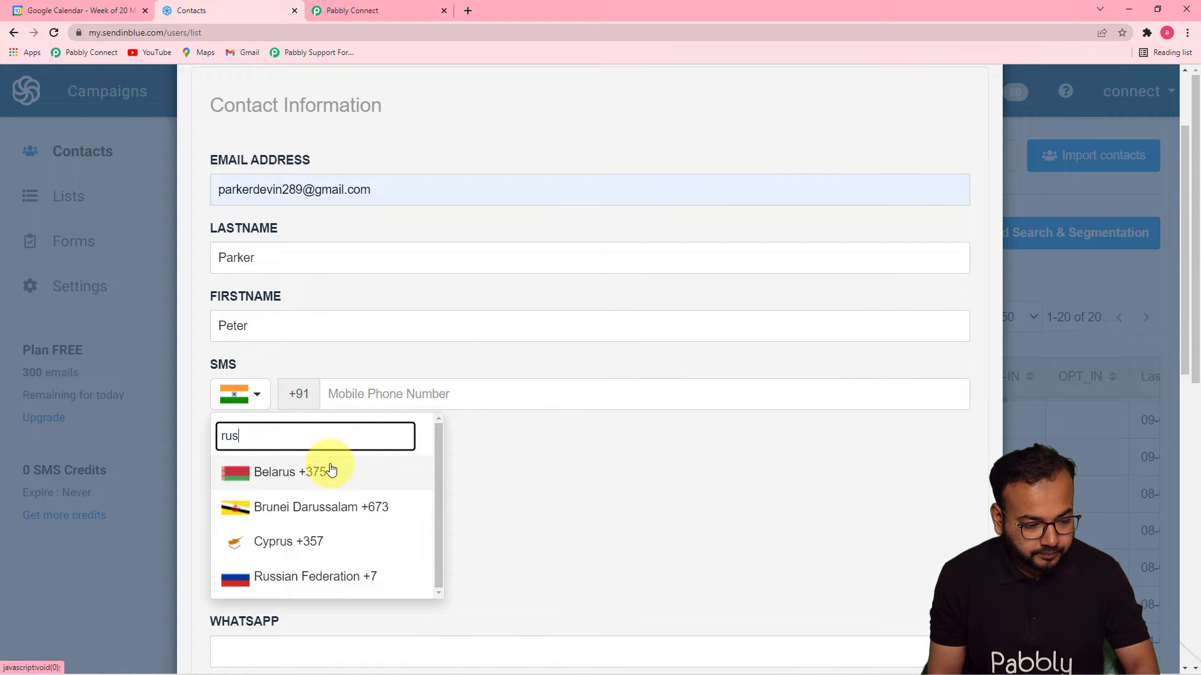
left_click(303, 574)
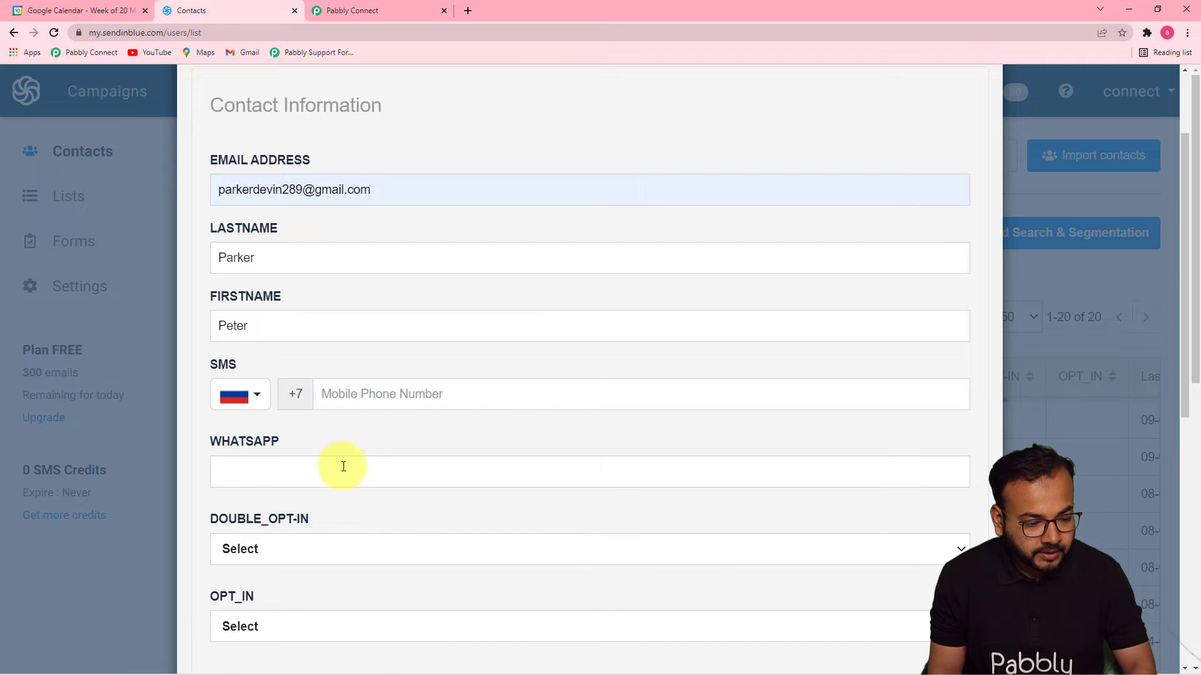
left_click(340, 478)
scroll(402, 504, "down", 5)
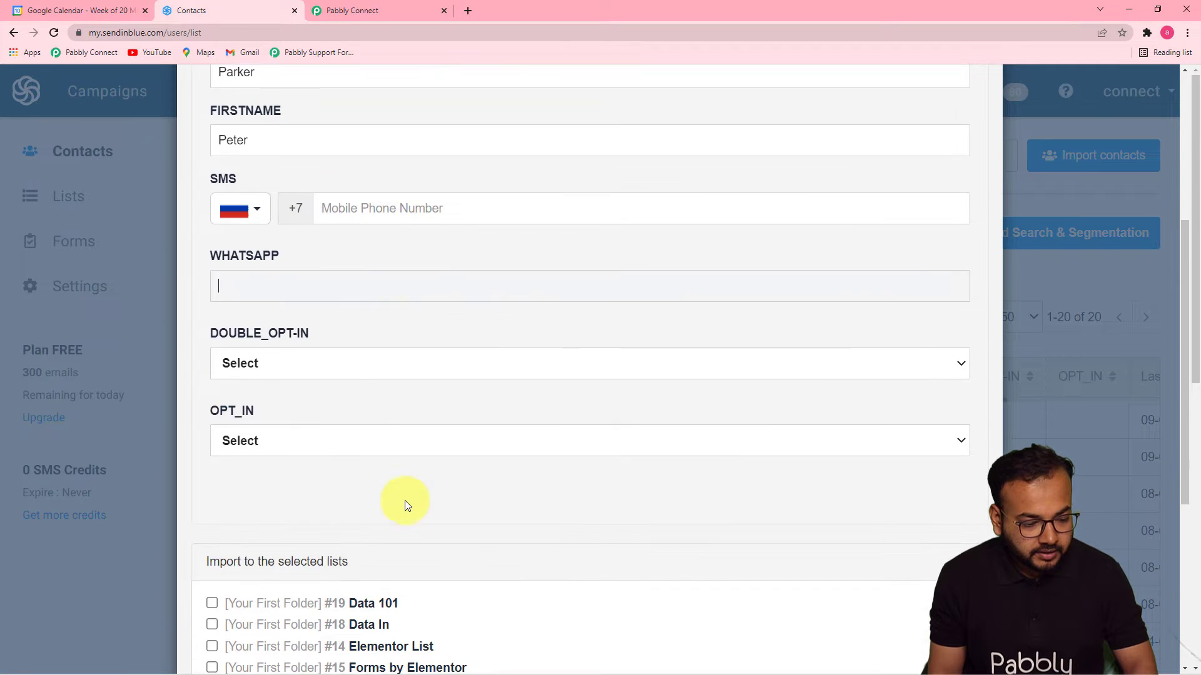
scroll(519, 347, "up", 4)
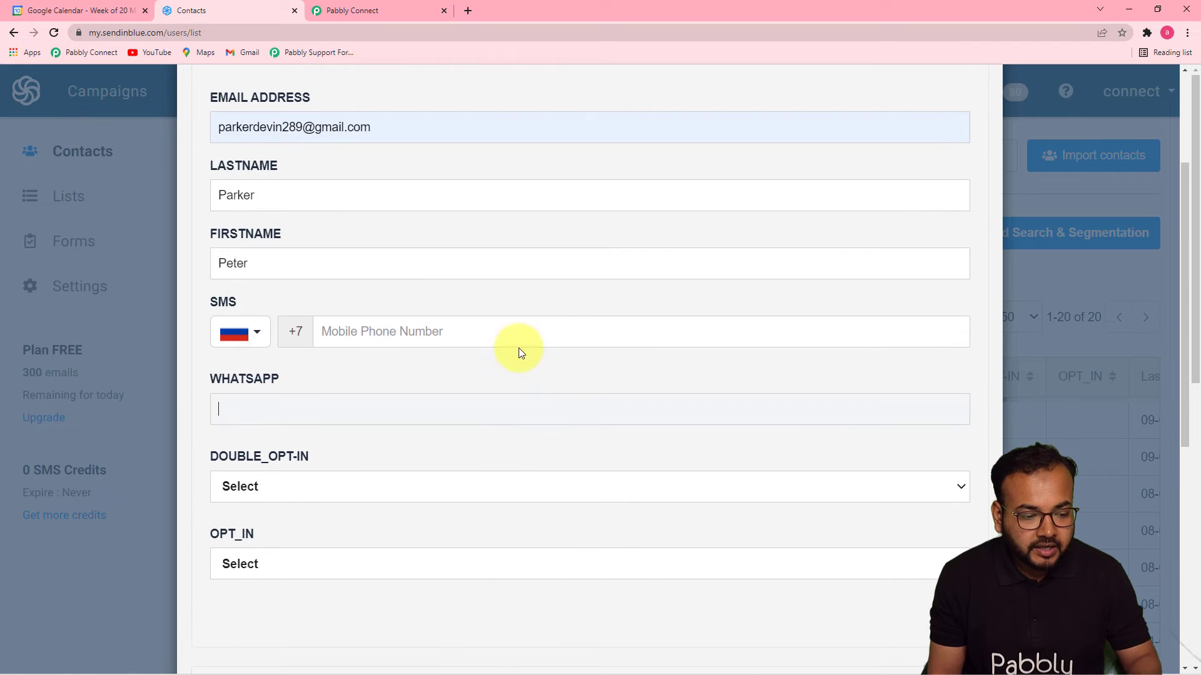
scroll(523, 488, "down", 7)
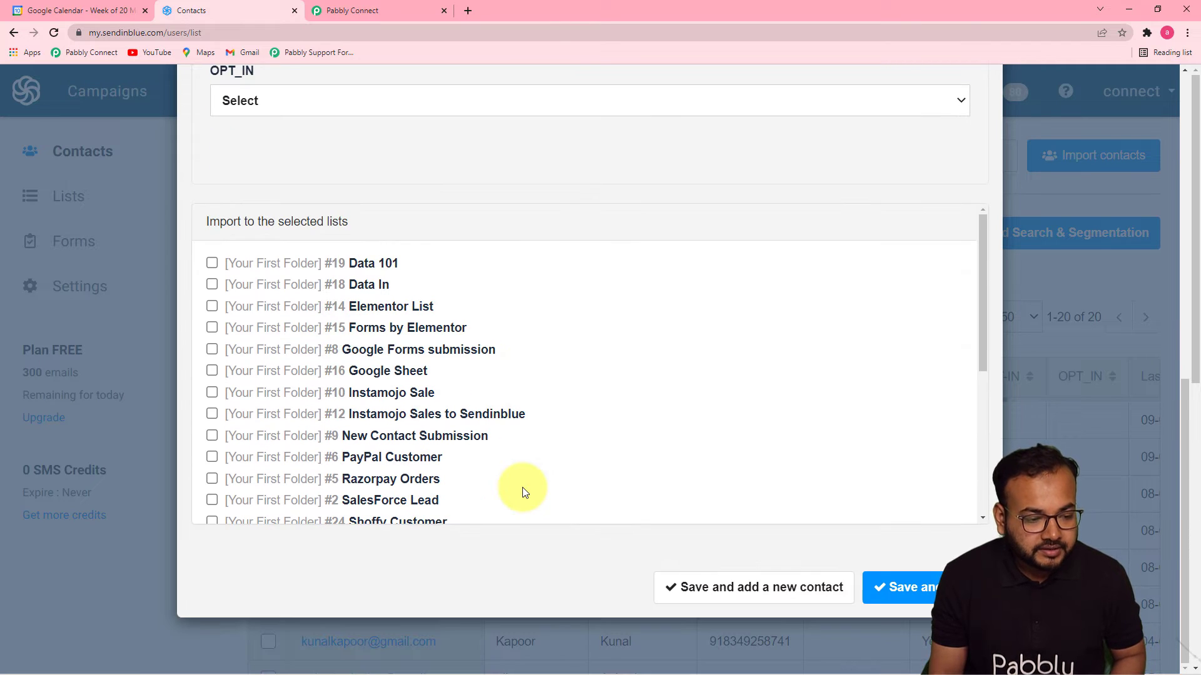
scroll(523, 487, "down", 3)
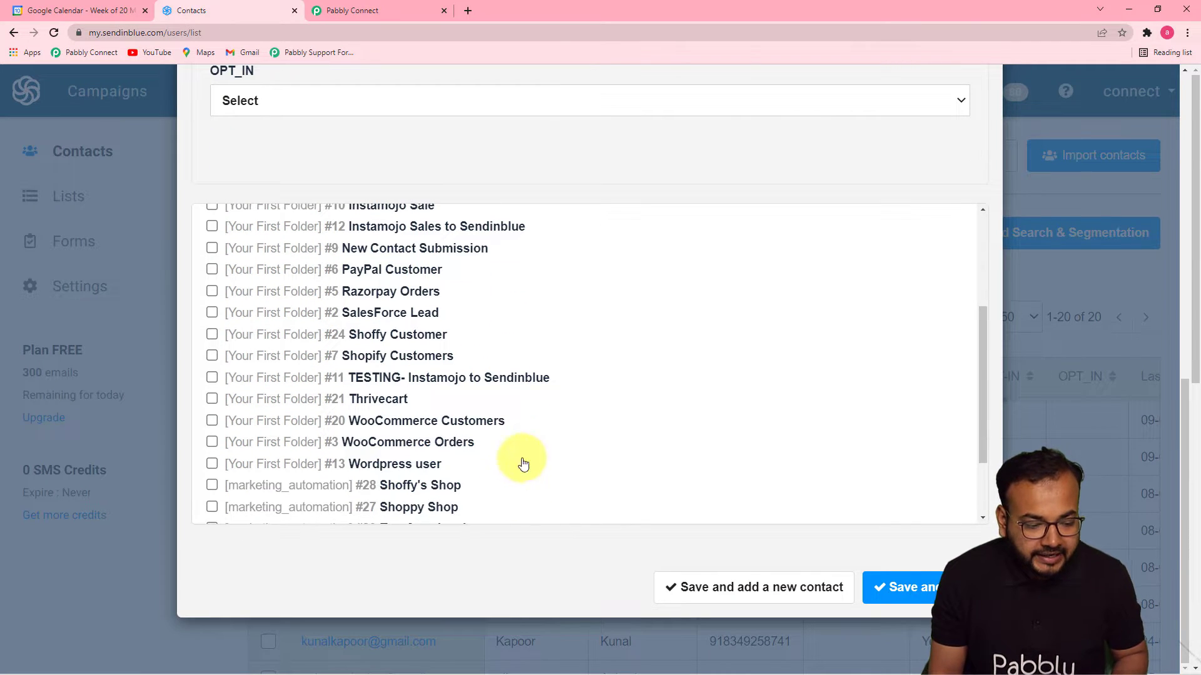
scroll(536, 477, "up", 9)
scroll(563, 313, "up", 4)
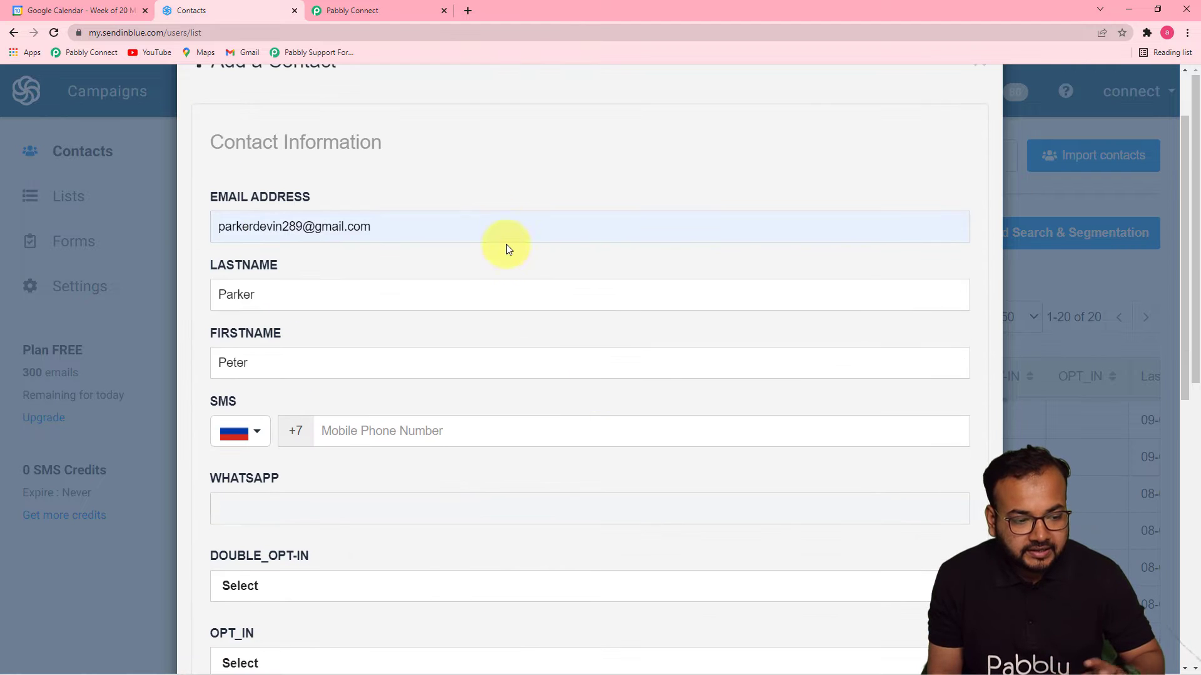
scroll(554, 458, "down", 9)
scroll(566, 460, "down", 5)
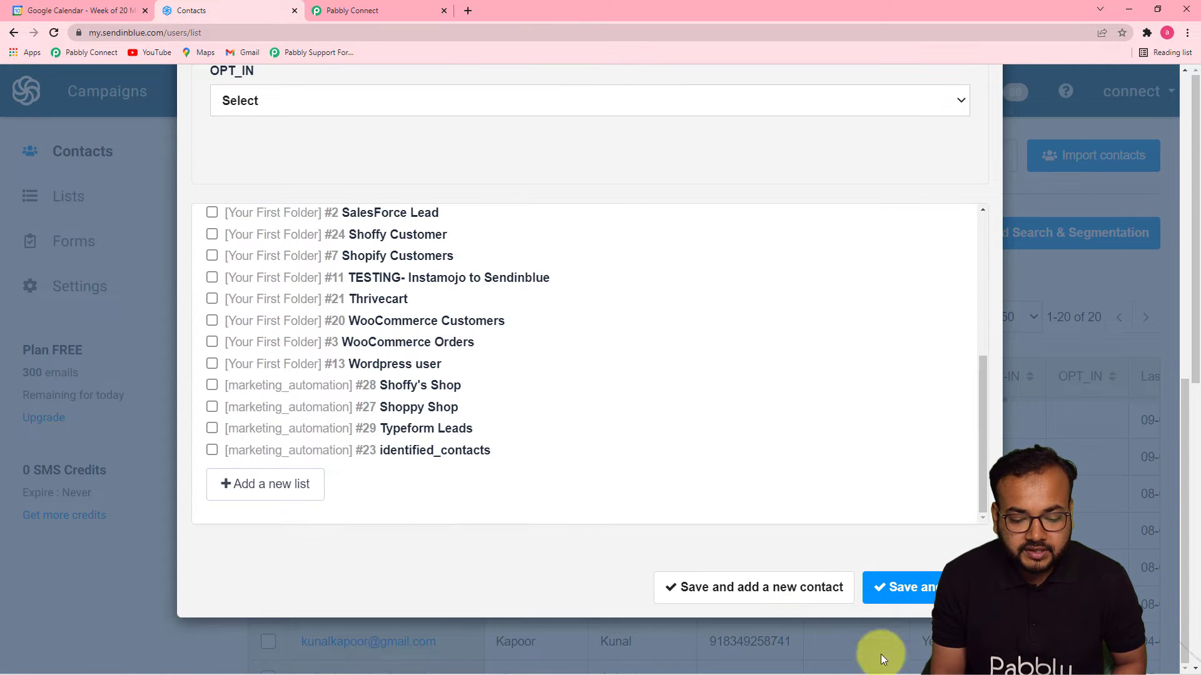
Add the contact to the New Contact Submission list and save it.
left_click(892, 588)
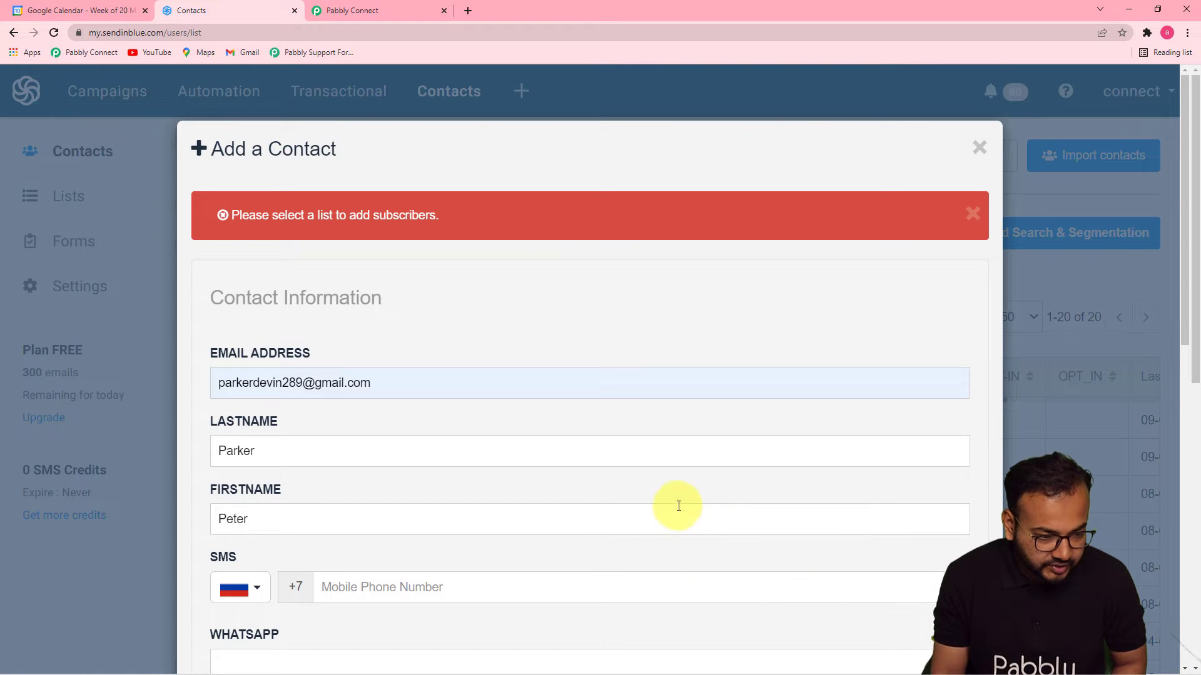
scroll(678, 505, "down", 6)
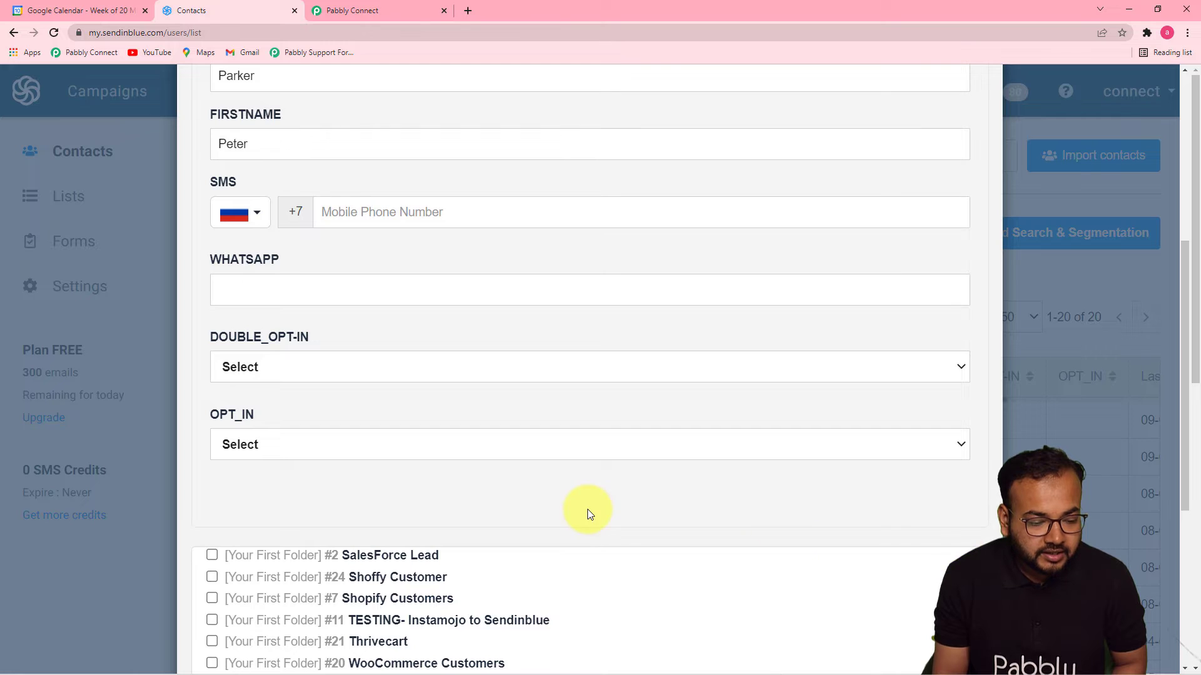
scroll(587, 509, "down", 5)
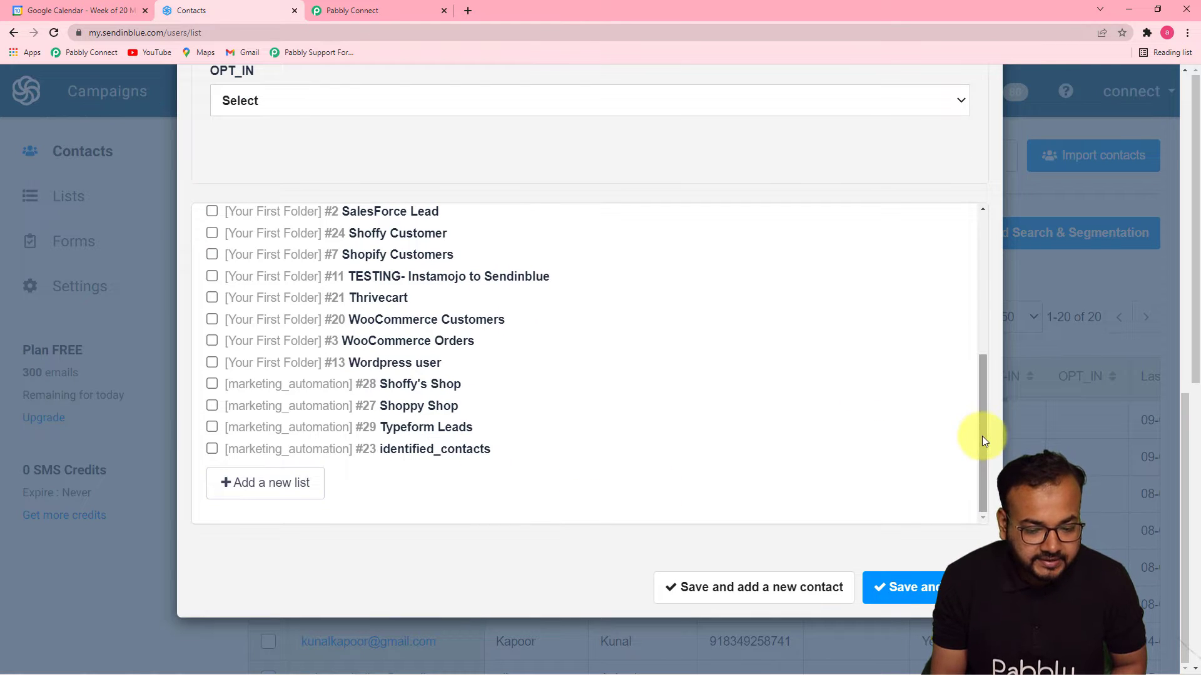
left_click_drag(981, 437, 967, 300)
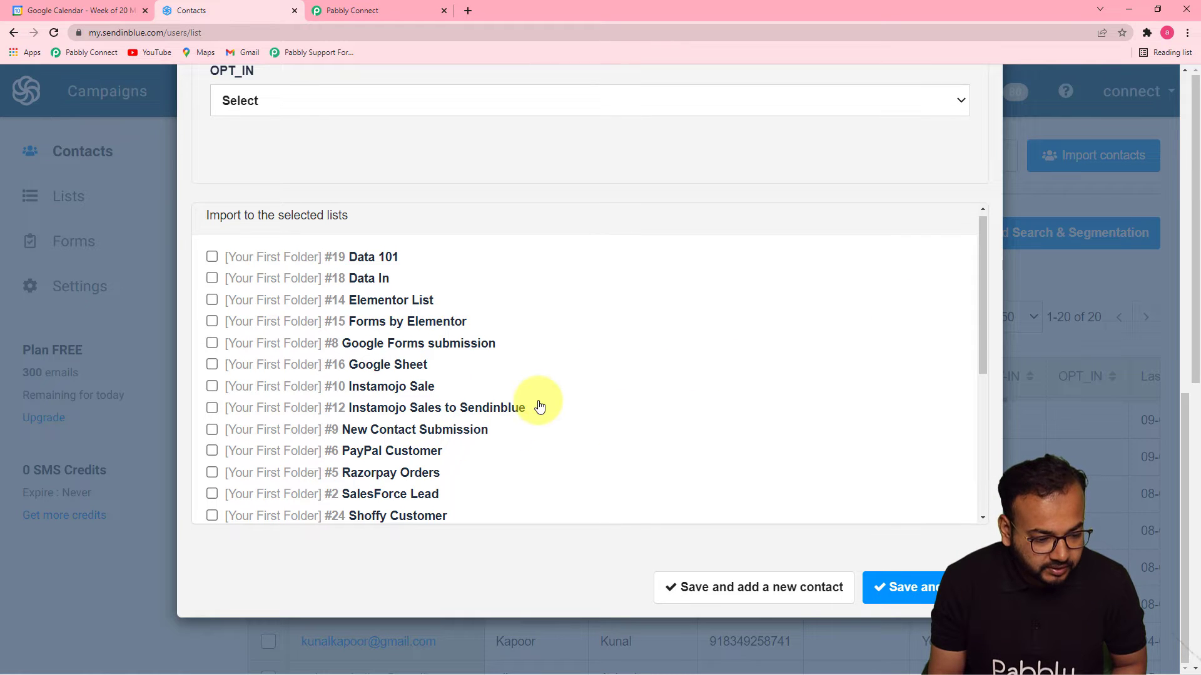
scroll(536, 407, "down", 4)
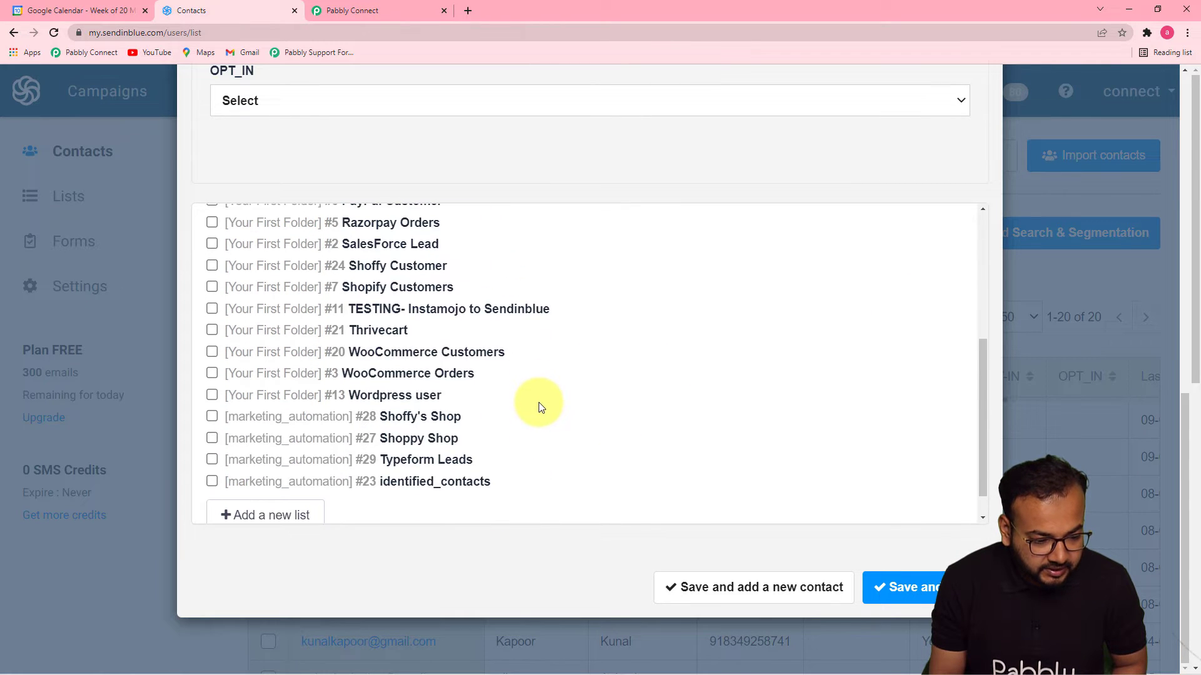
scroll(541, 407, "up", 4)
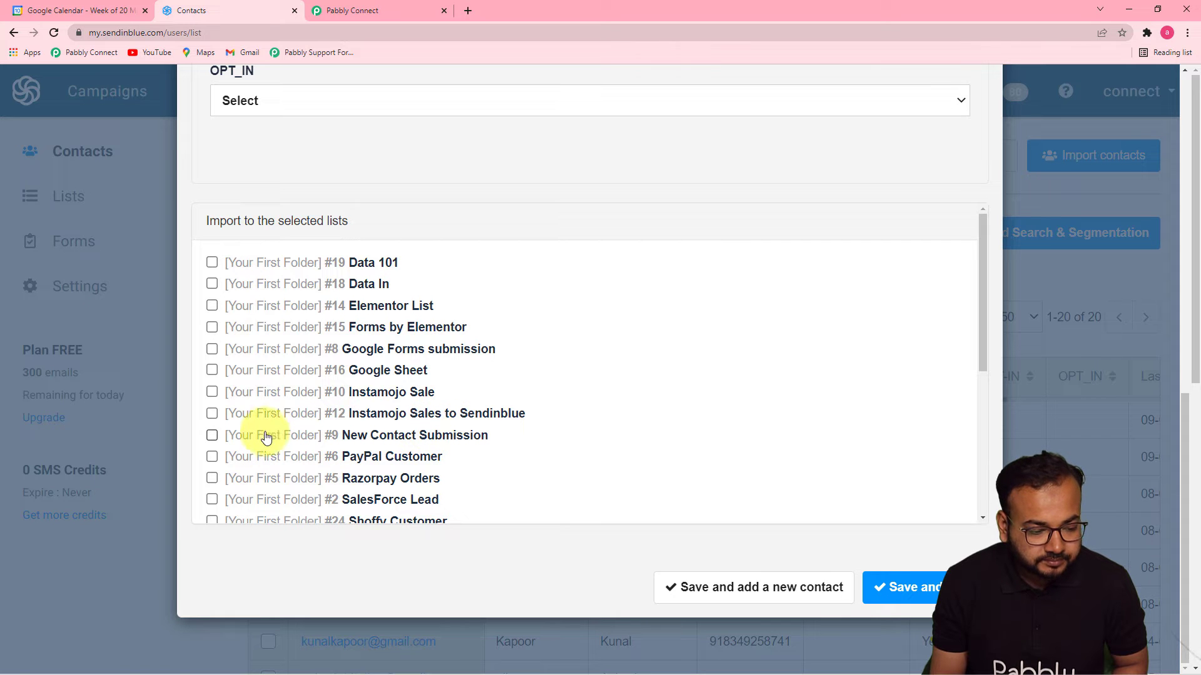
left_click(212, 434)
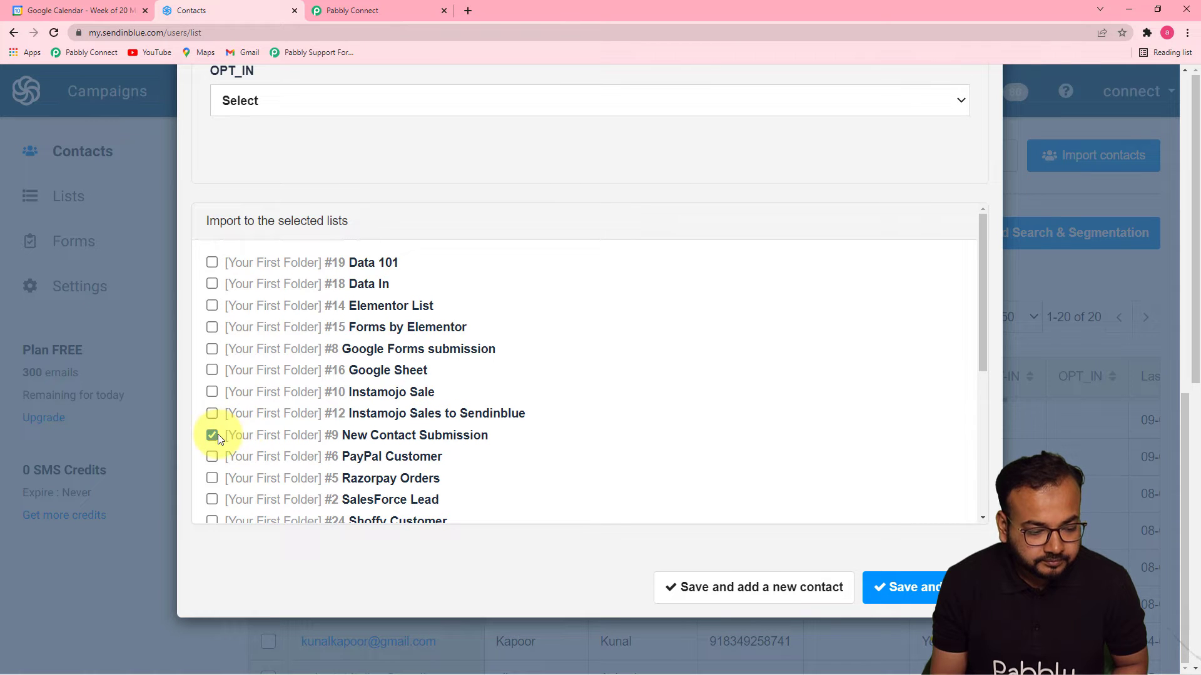
left_click(895, 591)
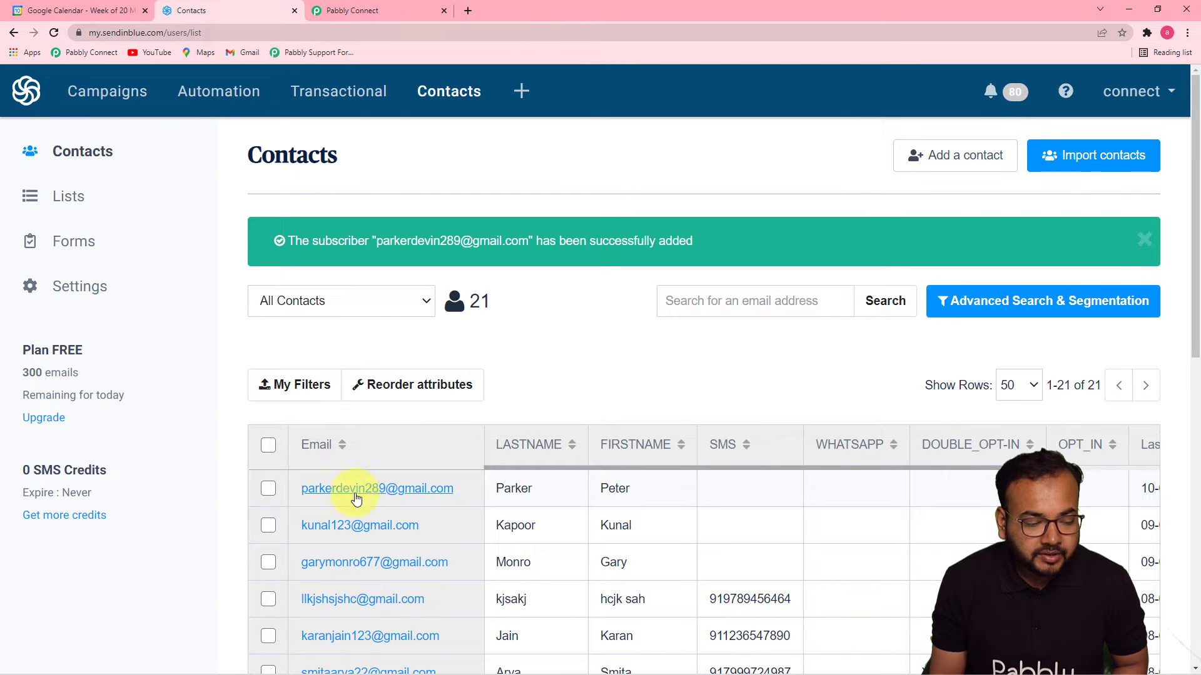
left_click(348, 12)
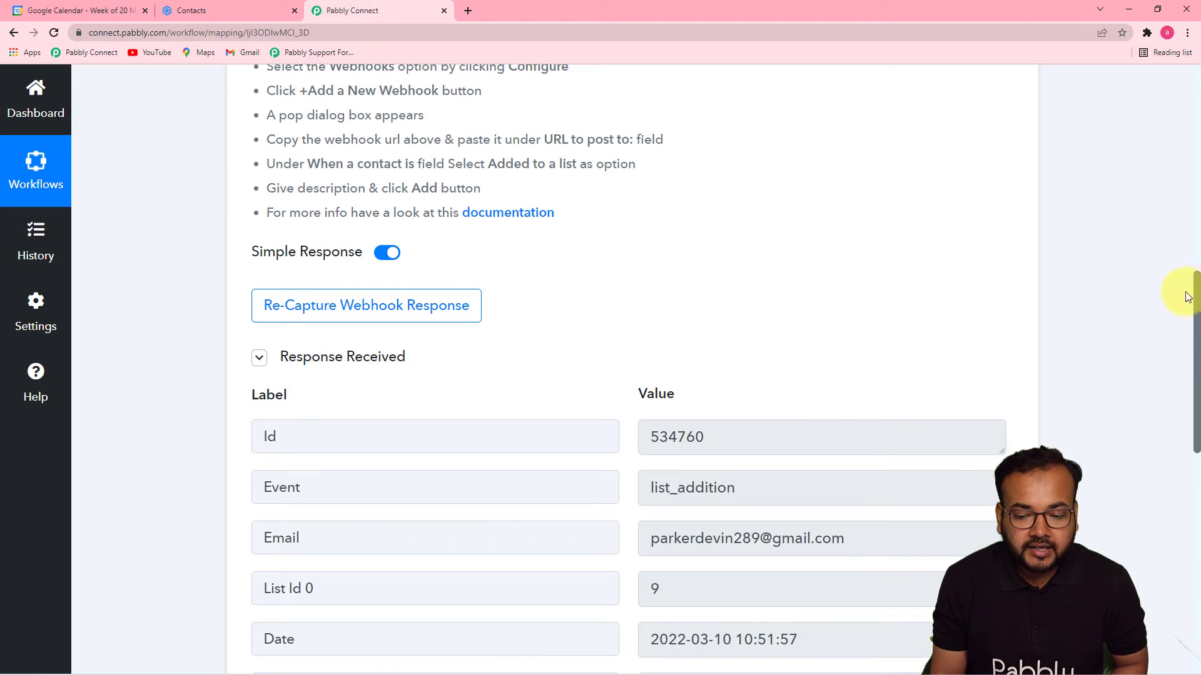
Scroll through the captured response showing Id 534760, event list_addition and List Id 9.
left_click_drag(1195, 294, 1195, 354)
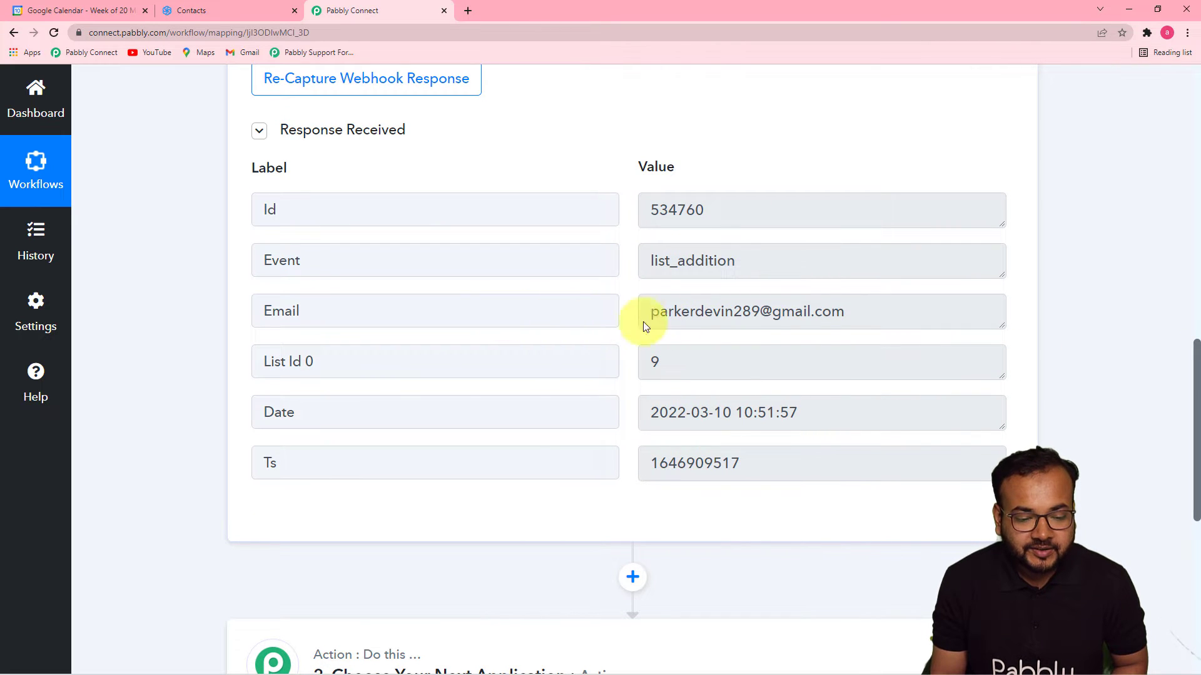
scroll(645, 444, "down", 1)
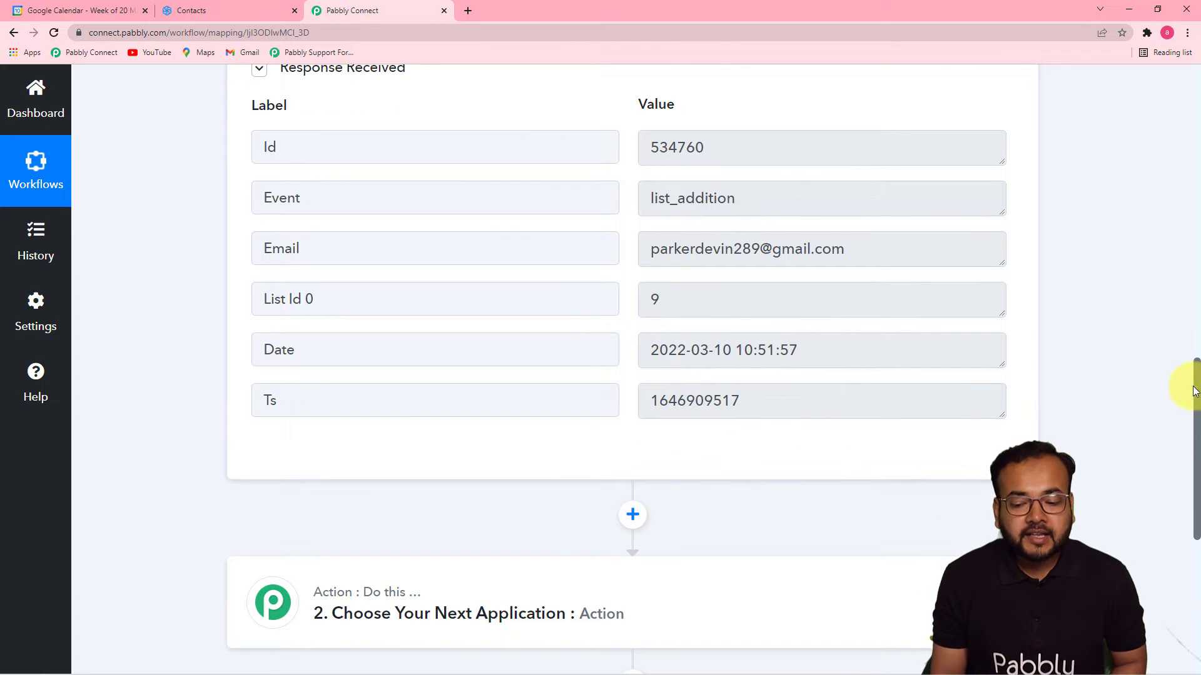
left_click_drag(1196, 377, 1195, 409)
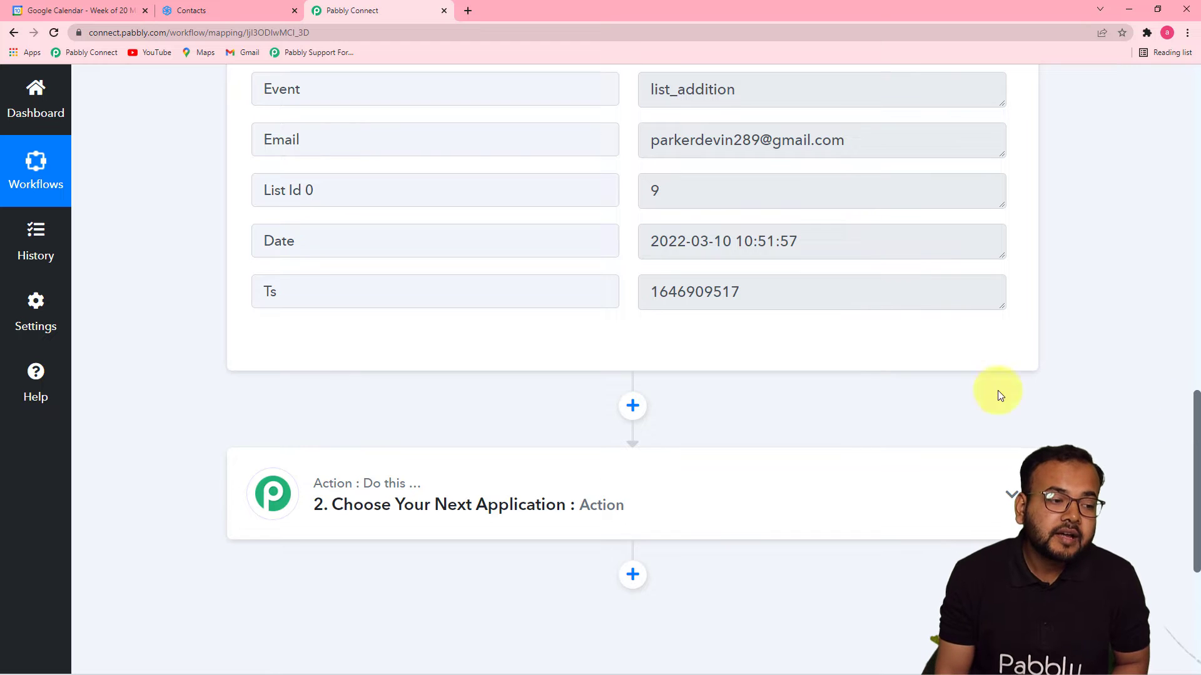
left_click(79, 11)
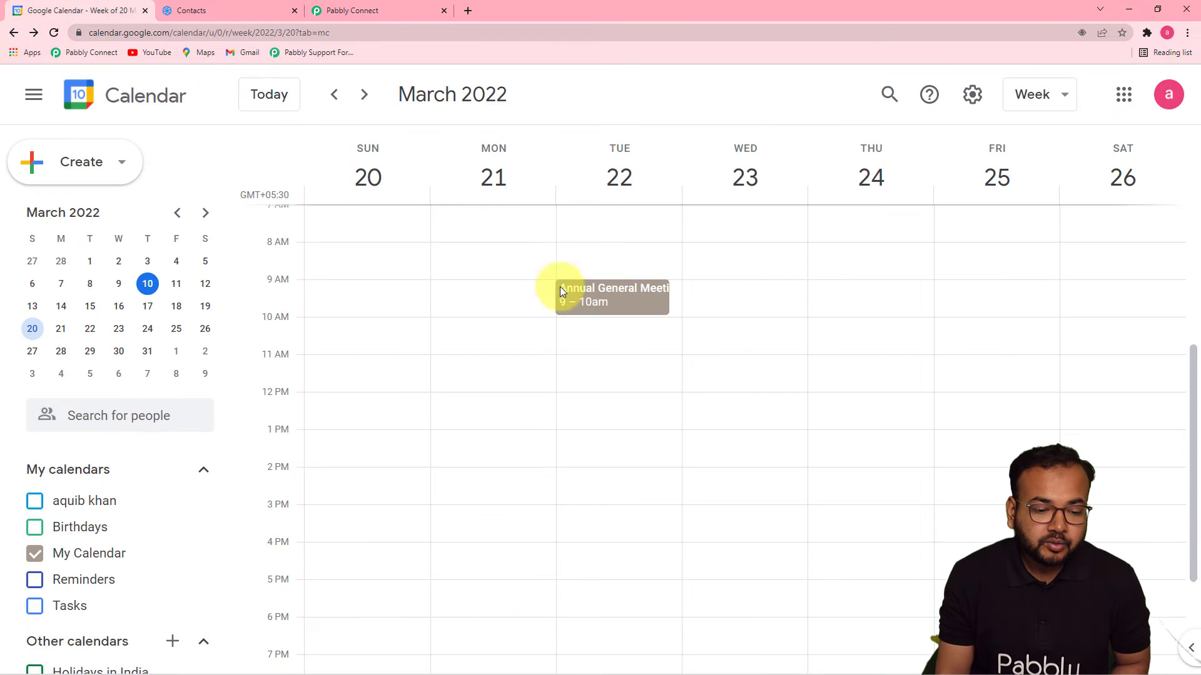
left_click(609, 300)
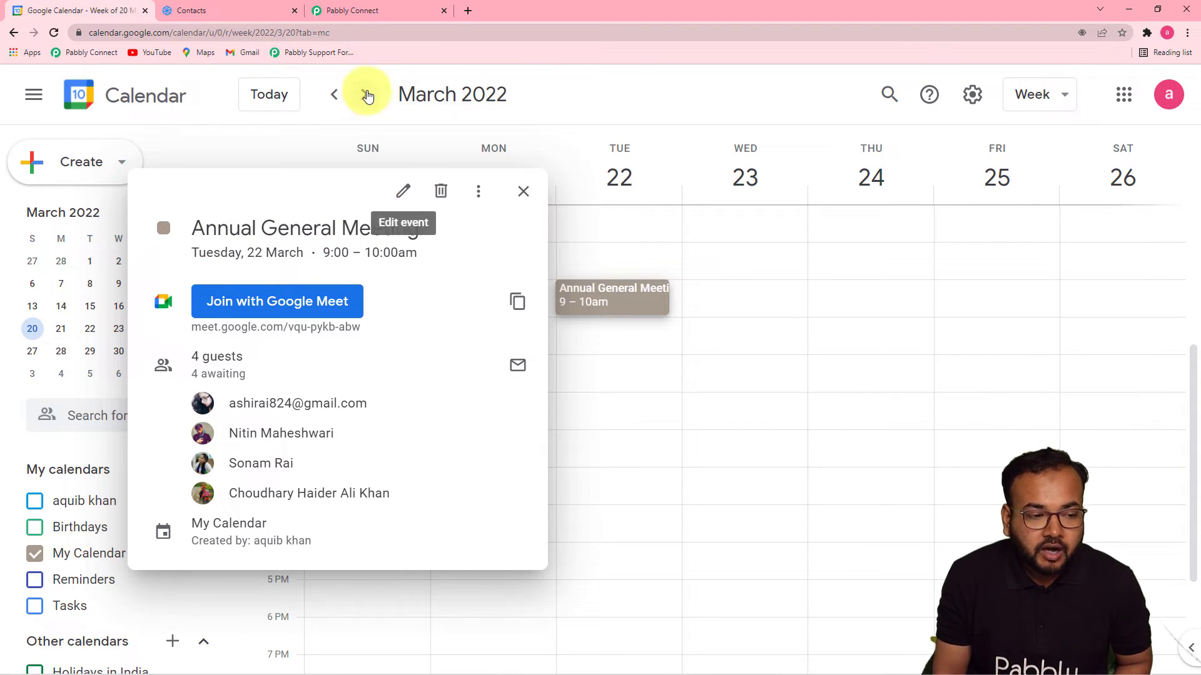
left_click(247, 9)
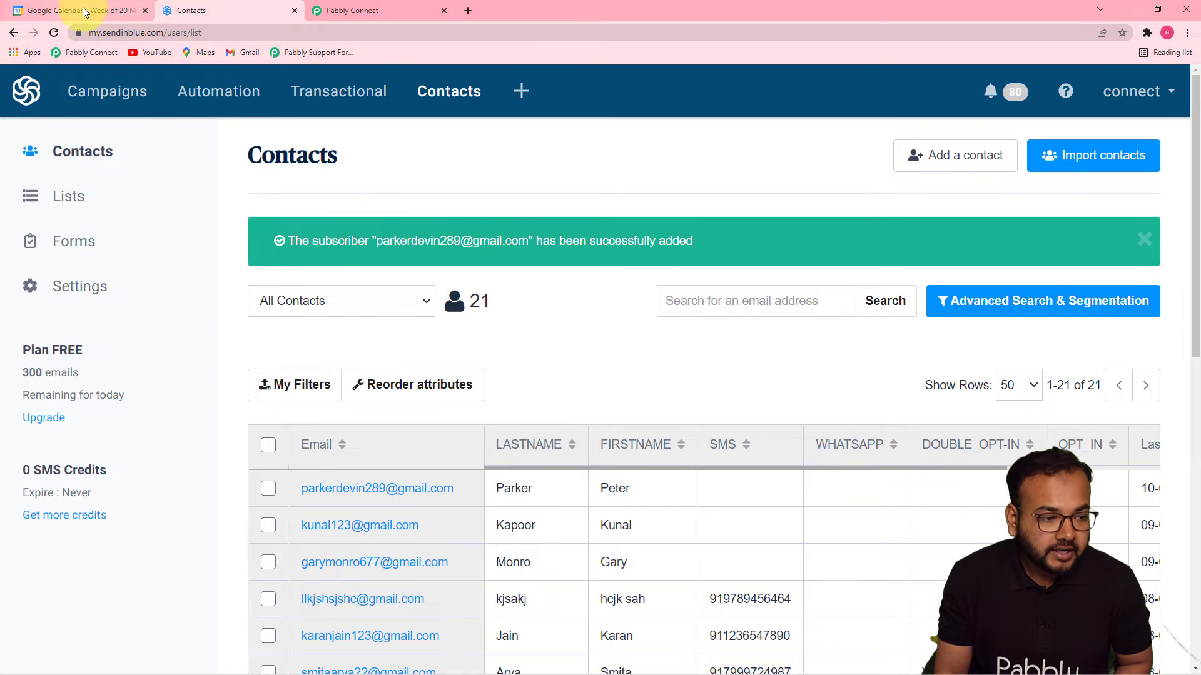
left_click(60, 10)
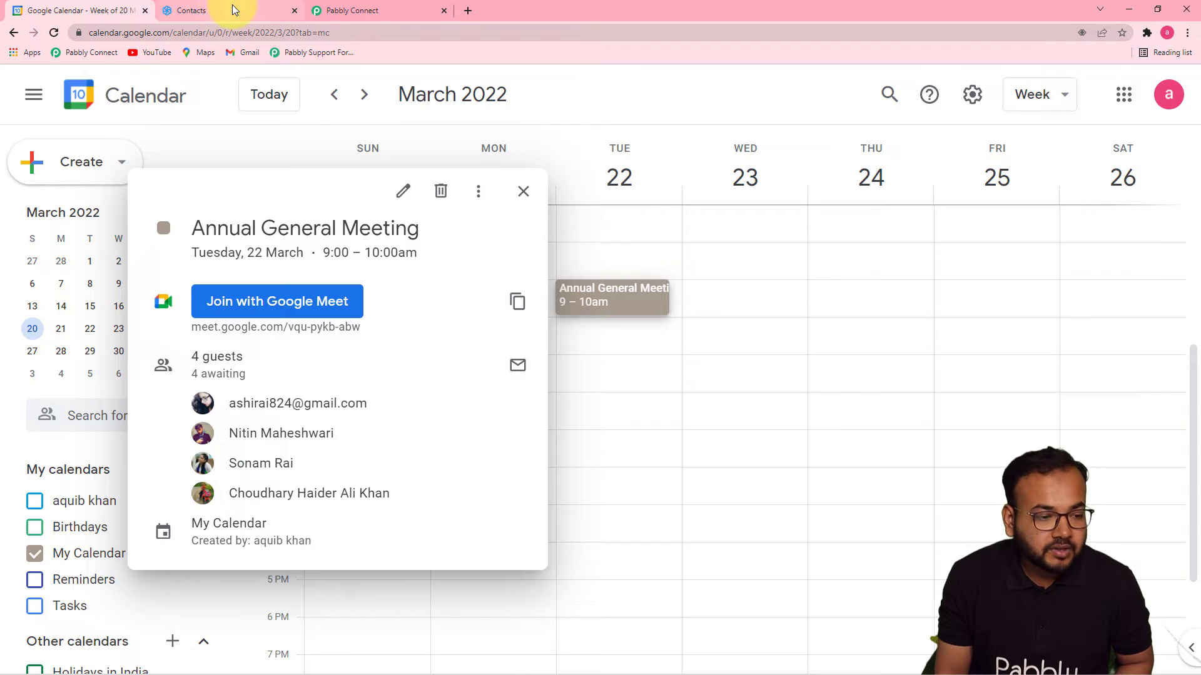
left_click(513, 198)
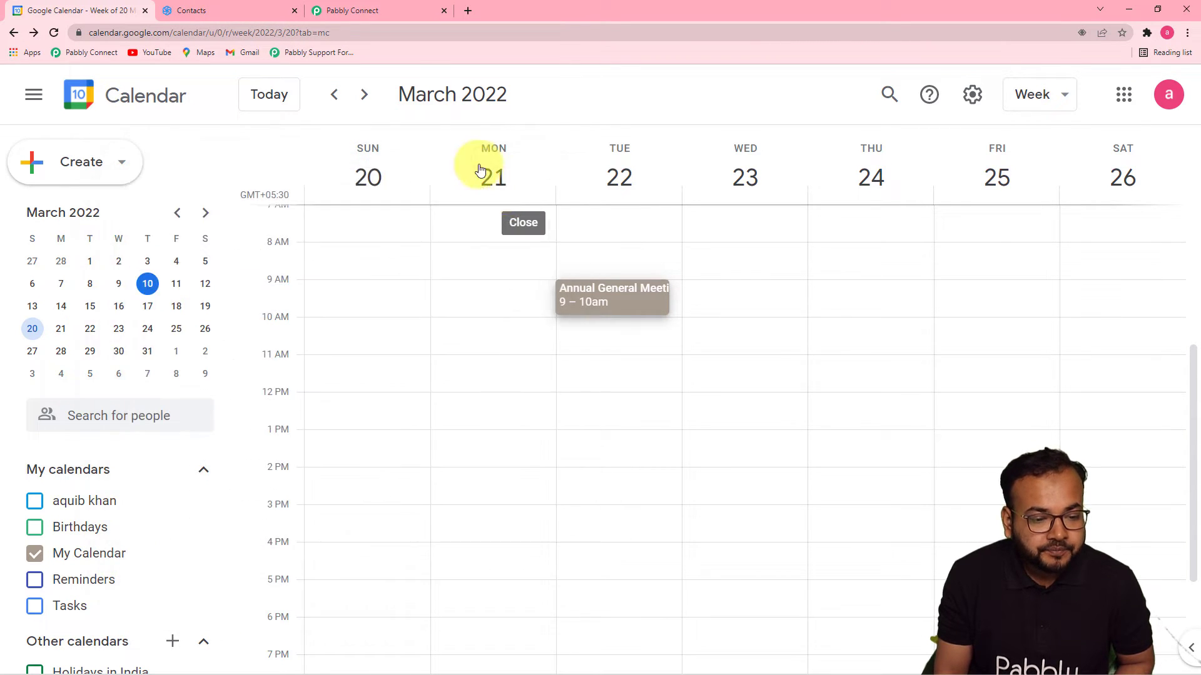
left_click(375, 9)
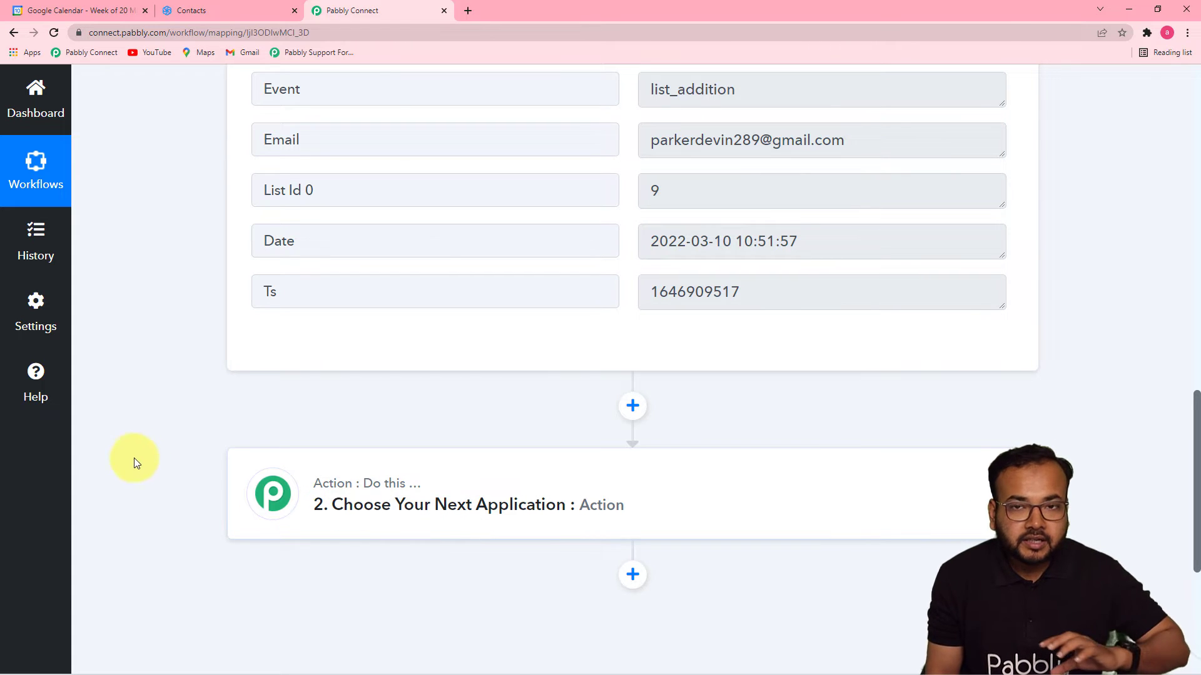
left_click(108, 17)
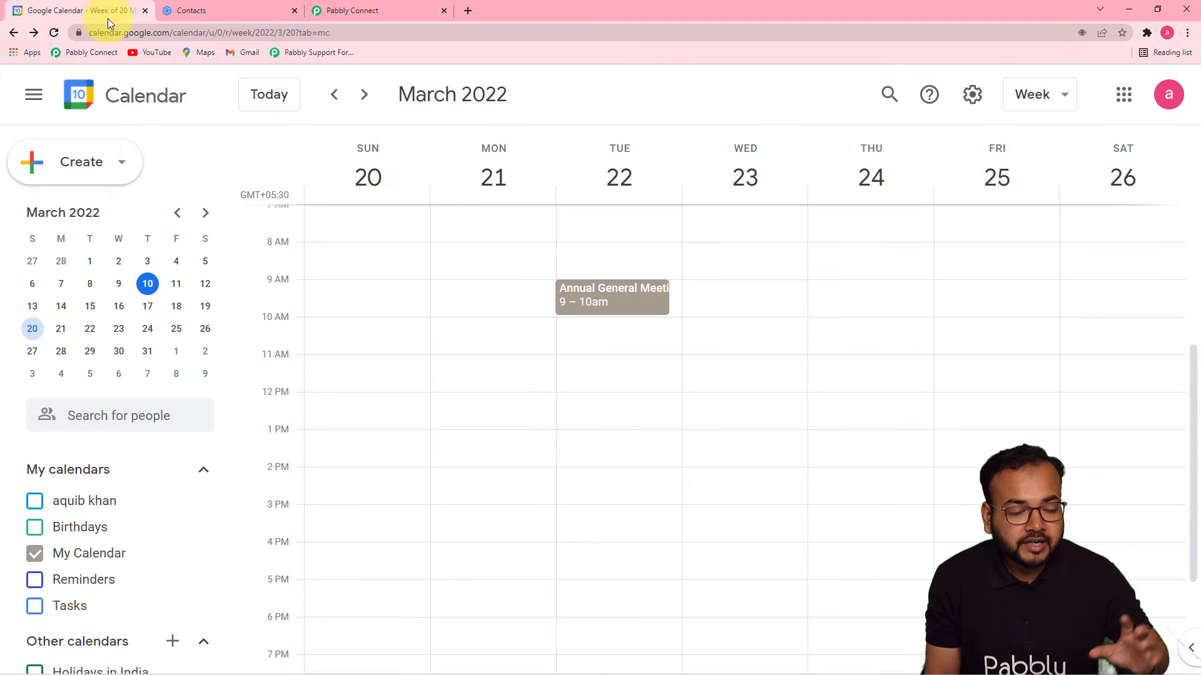
left_click(607, 307)
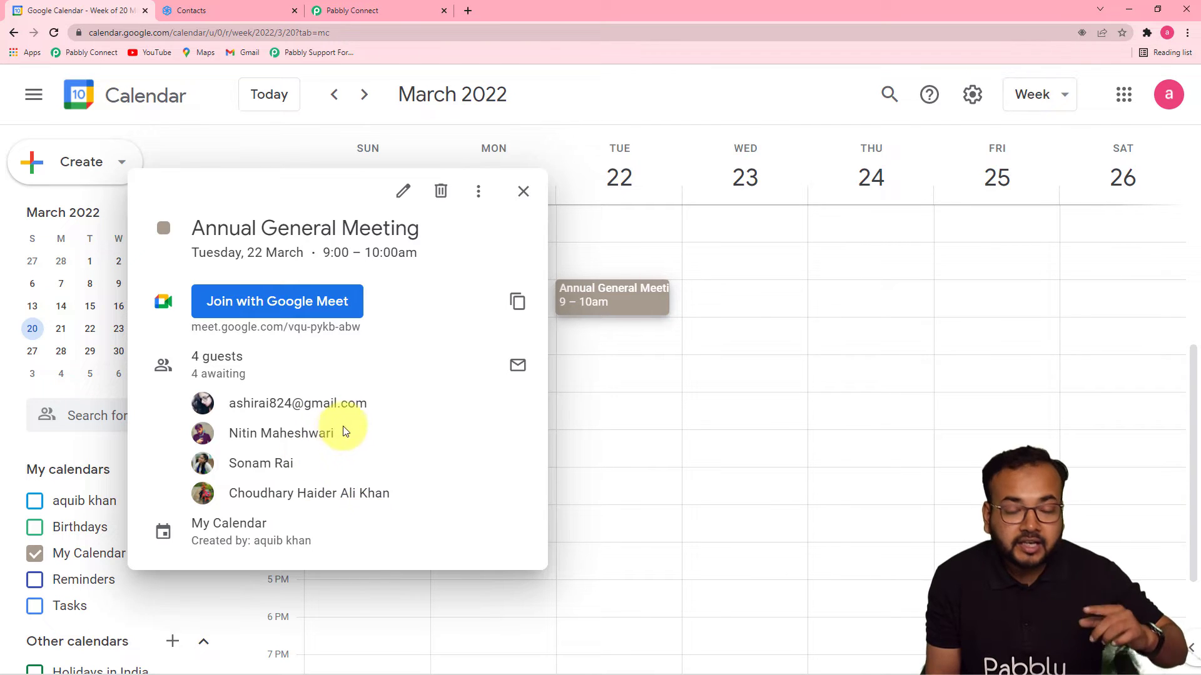
left_click(406, 8)
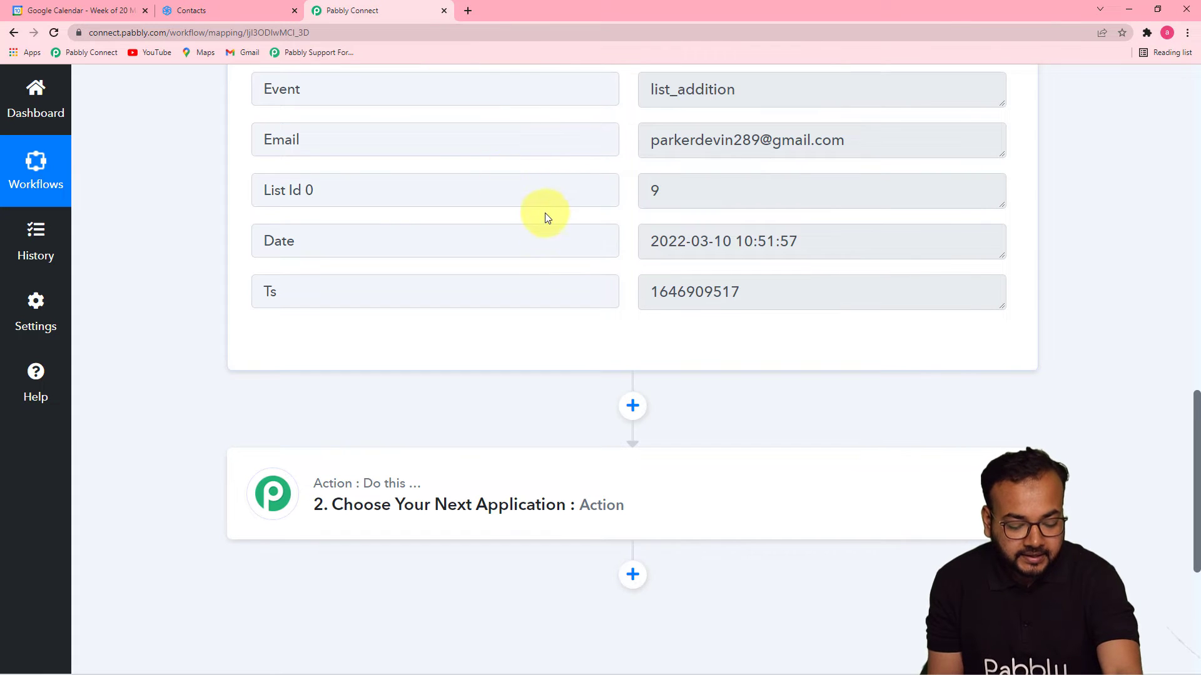
Set Action 2 to Google Calendar, found by searching 'goo', with the Get Event action event.
scroll(549, 226, "down", 2)
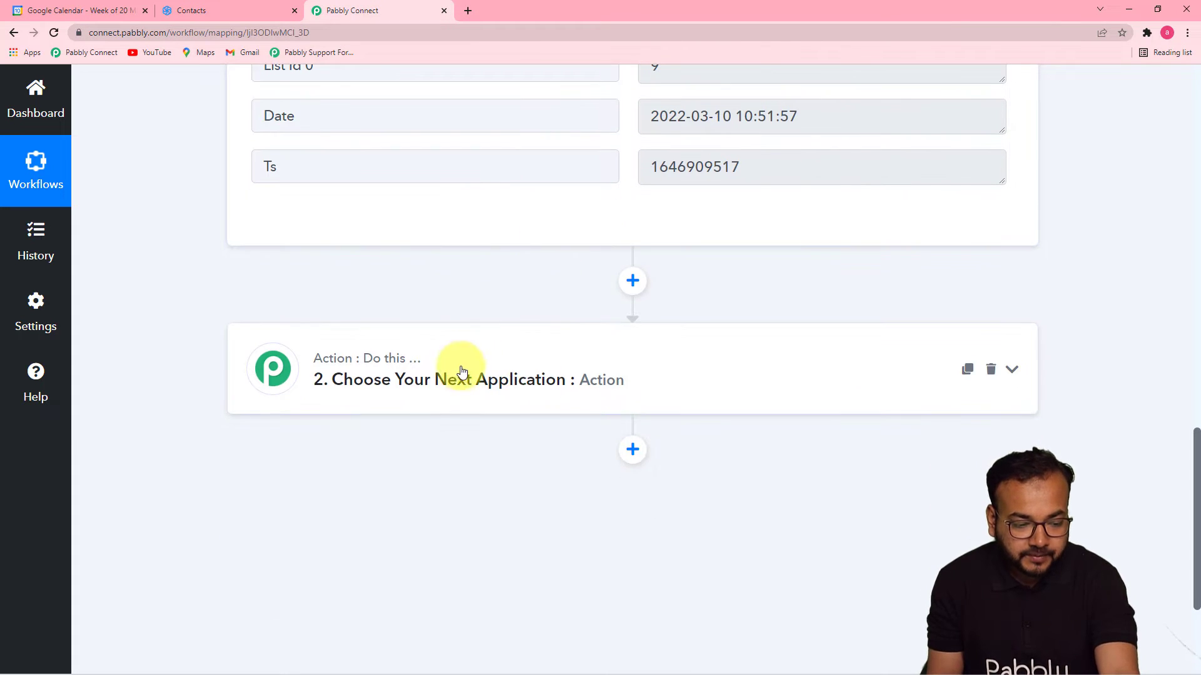
left_click(459, 375)
scroll(539, 431, "down", 3)
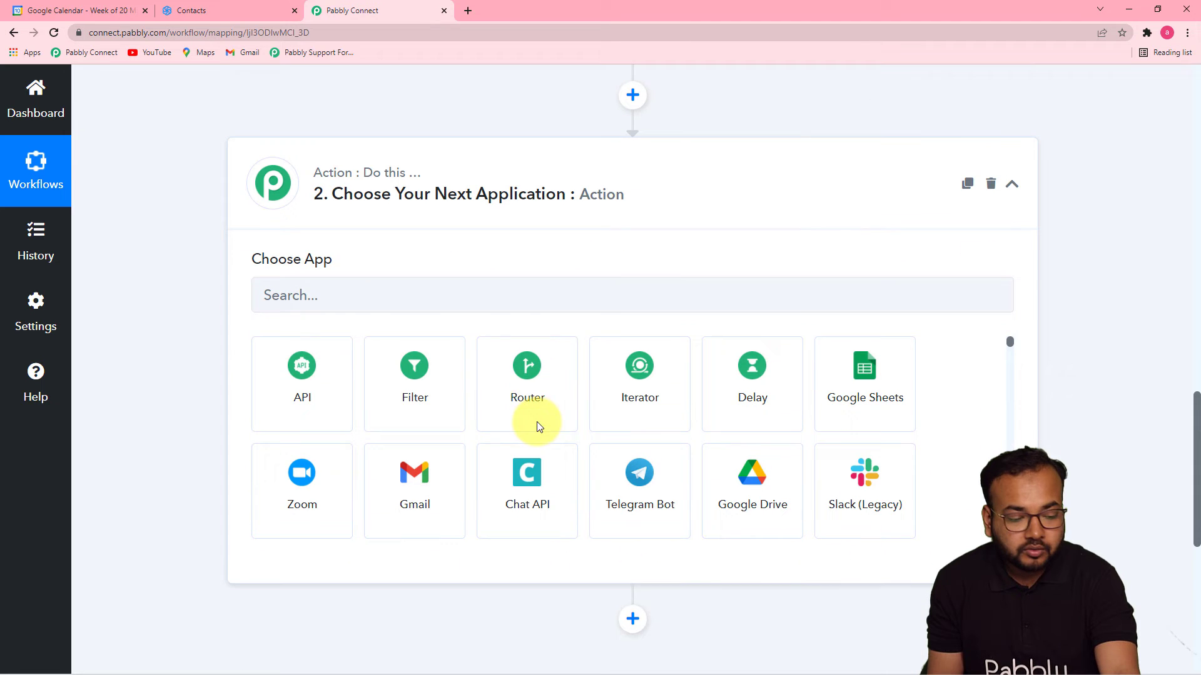
left_click(421, 302)
type("g")
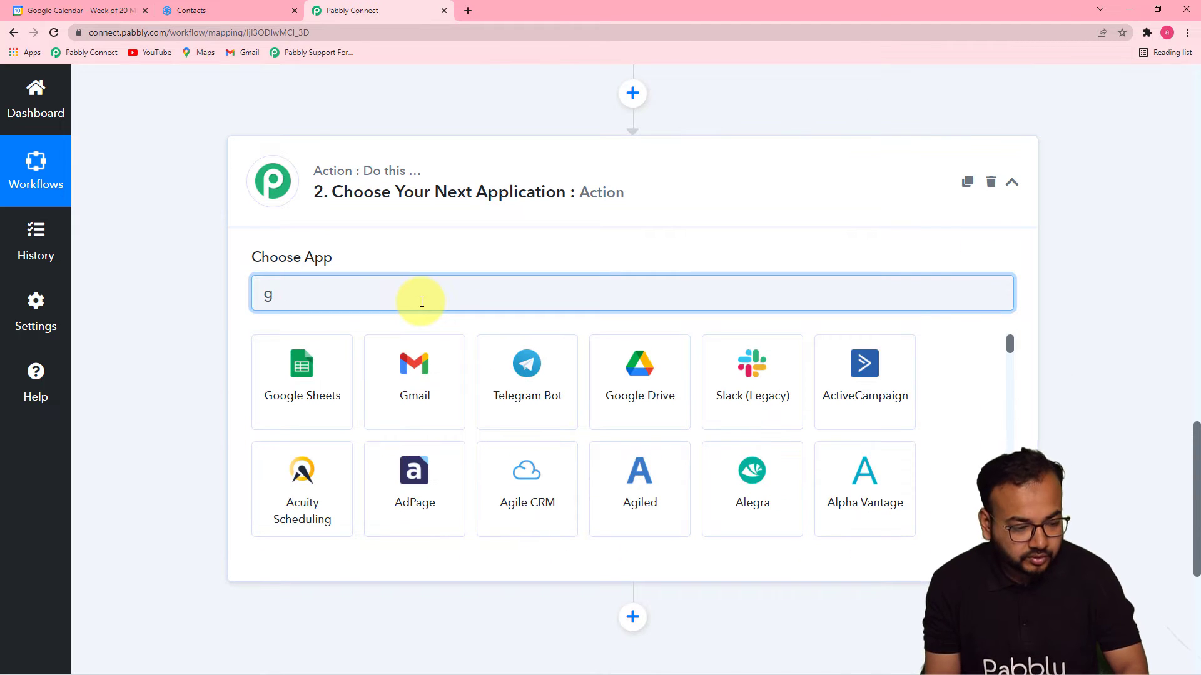
type("oo")
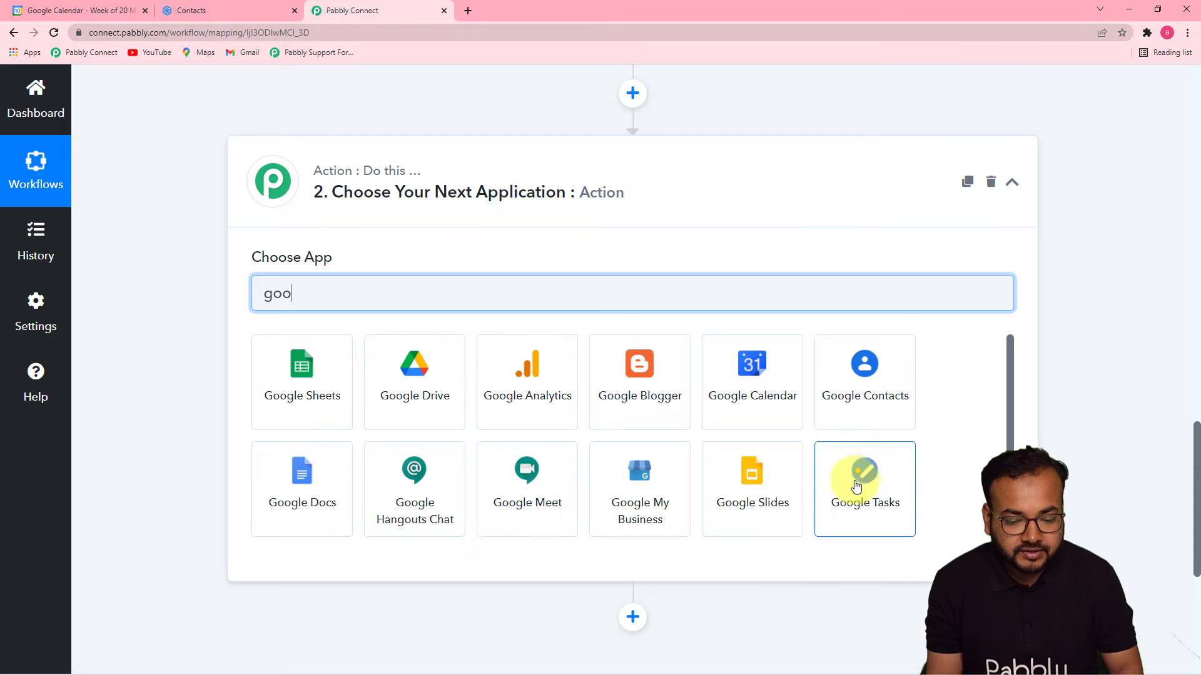
left_click(783, 418)
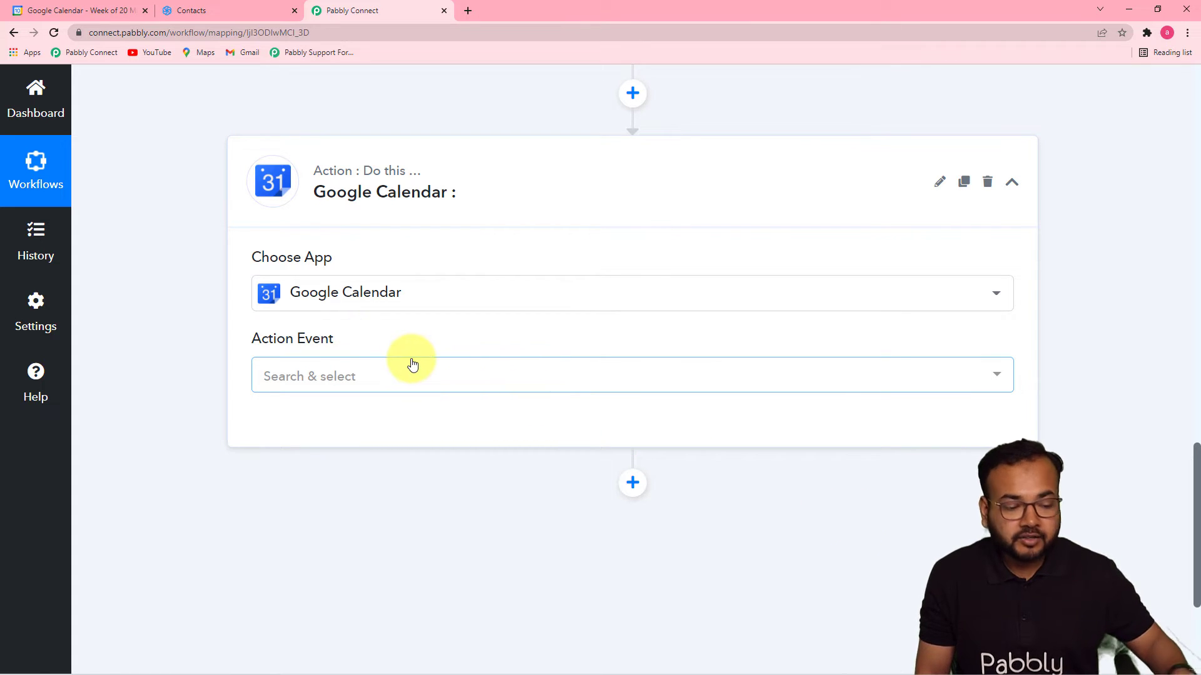
left_click(299, 380)
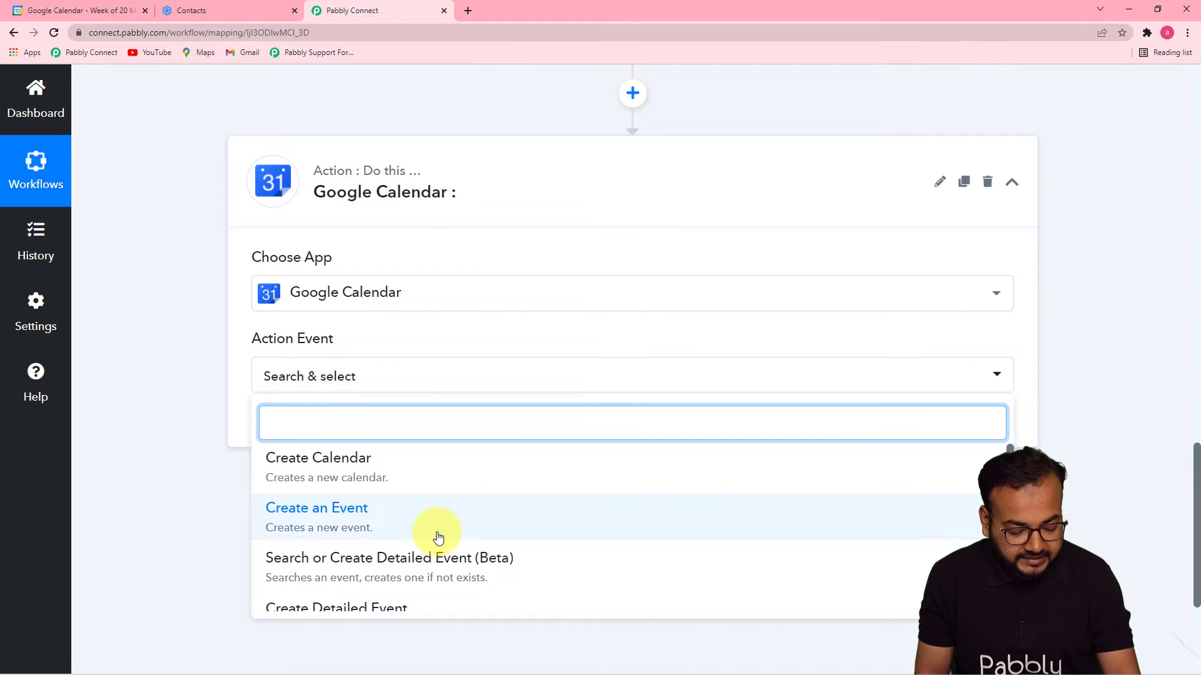
type("get")
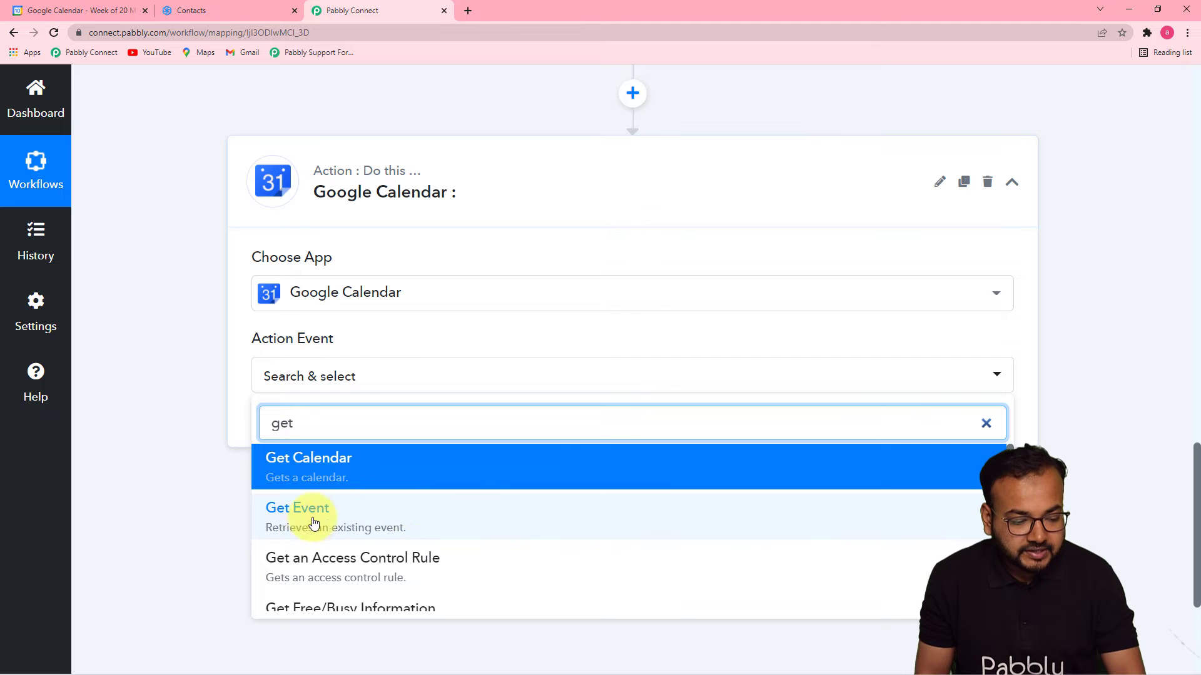
left_click(335, 523)
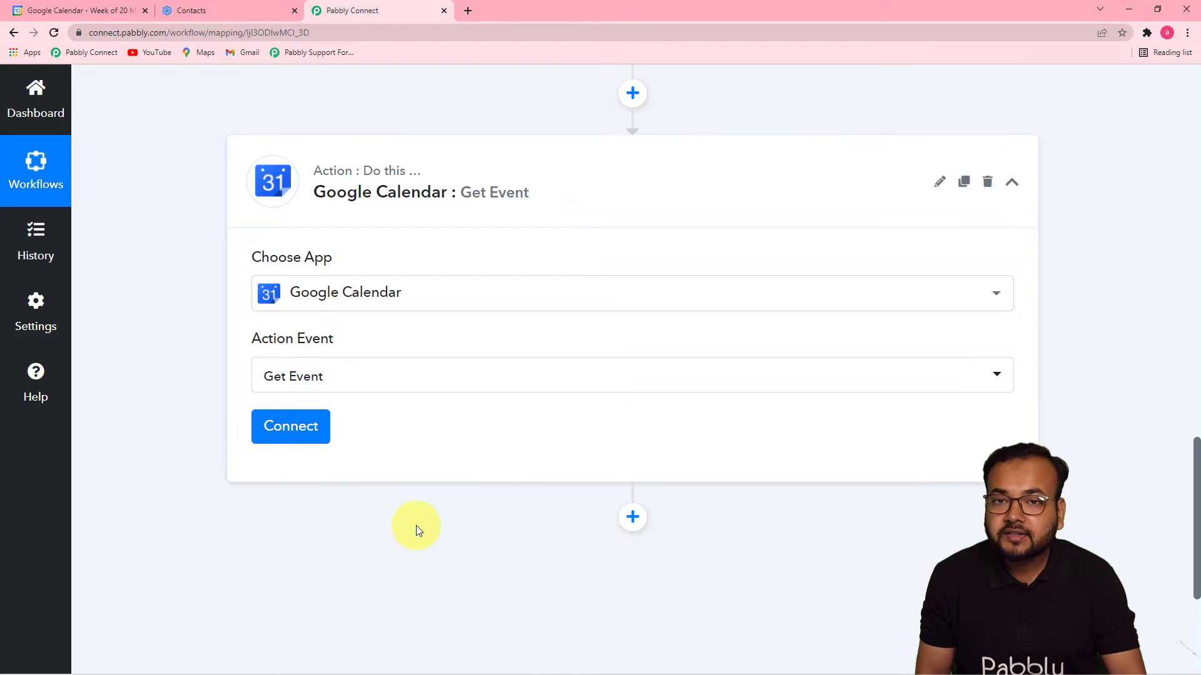
Add a new Google Calendar connection by signing in with the Google account and granting access.
left_click(314, 429)
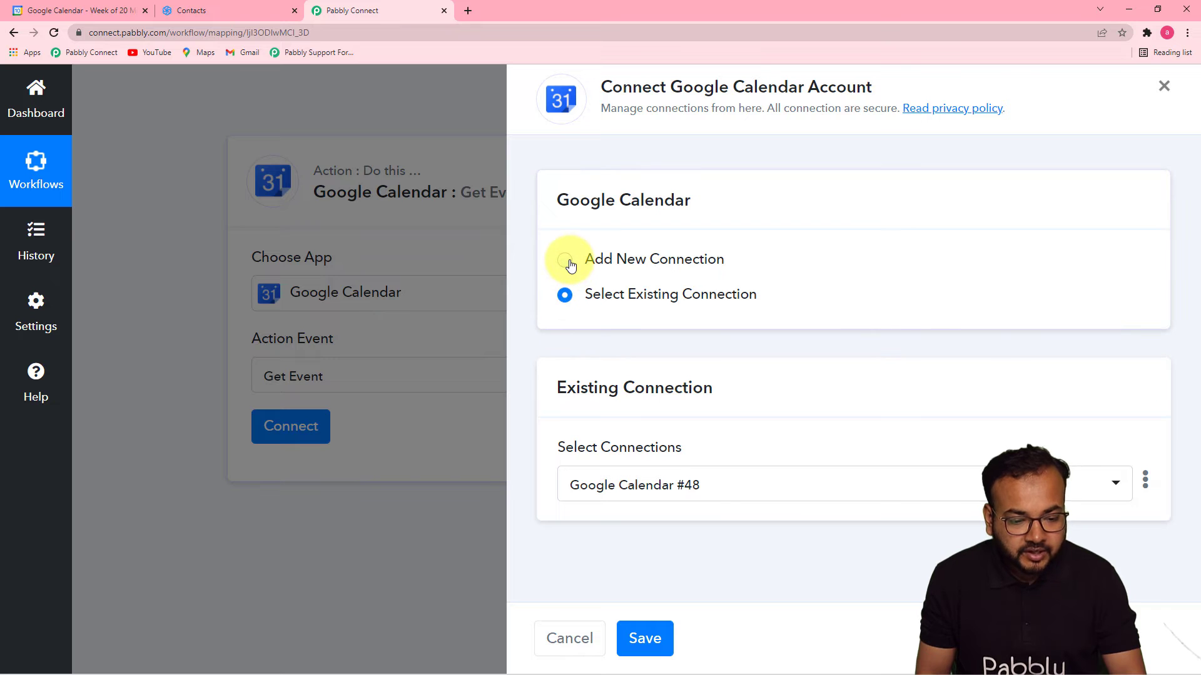
left_click(564, 260)
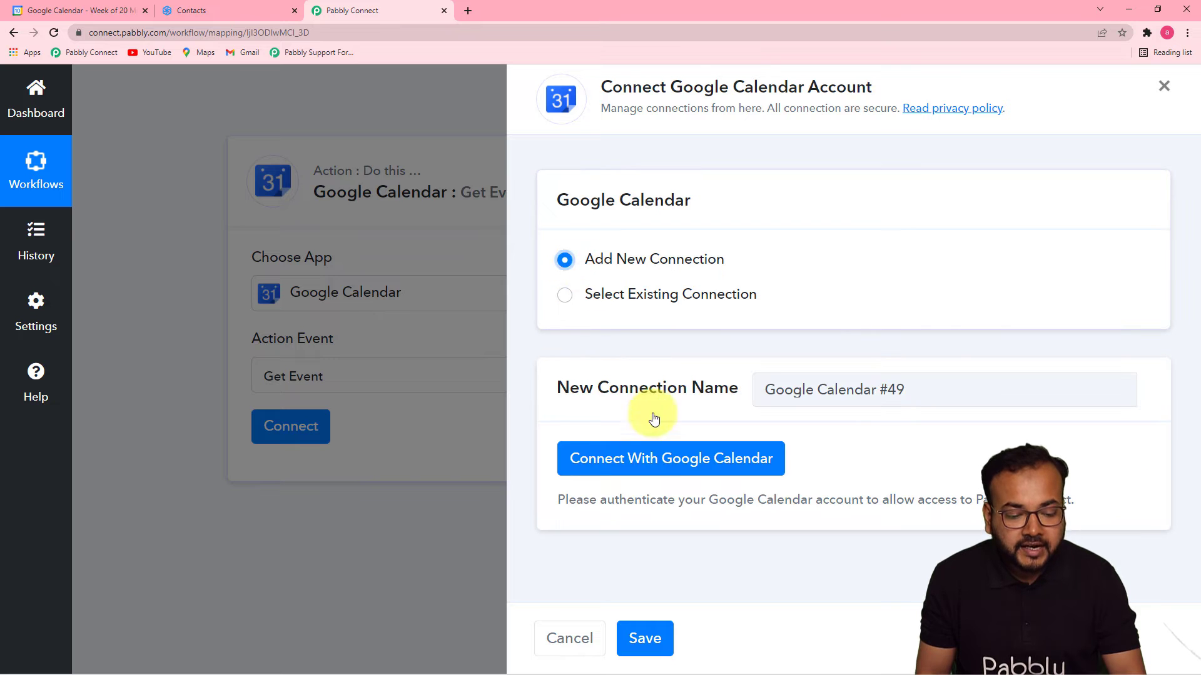
left_click(635, 469)
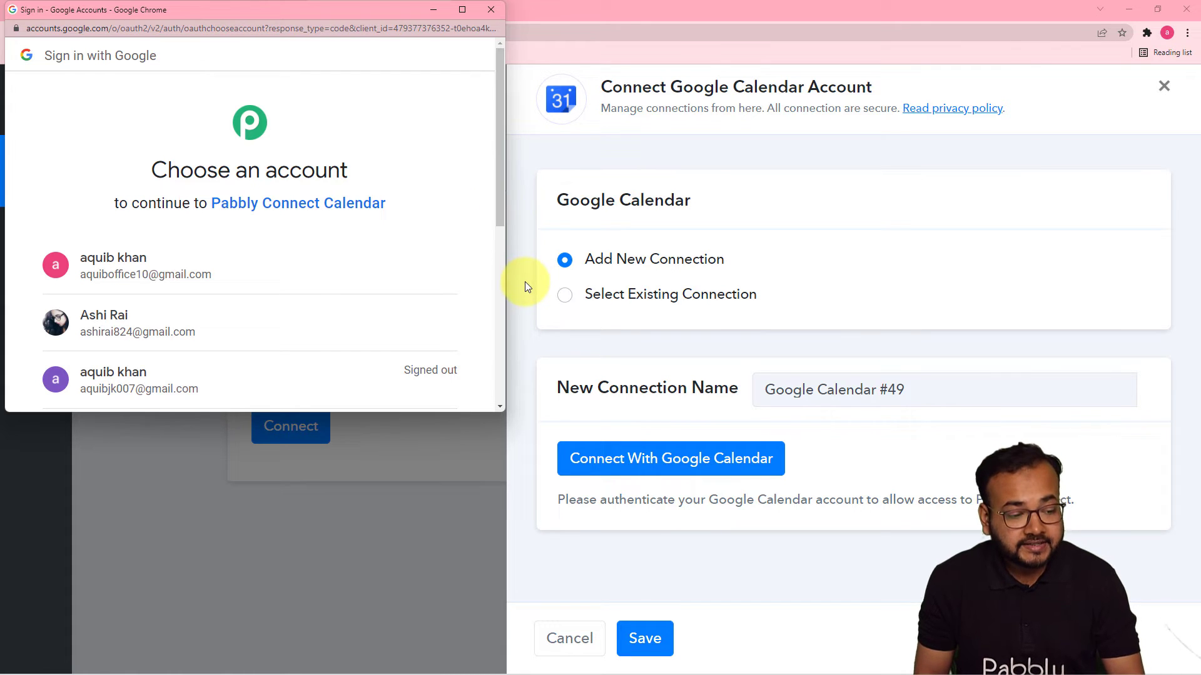
left_click(344, 263)
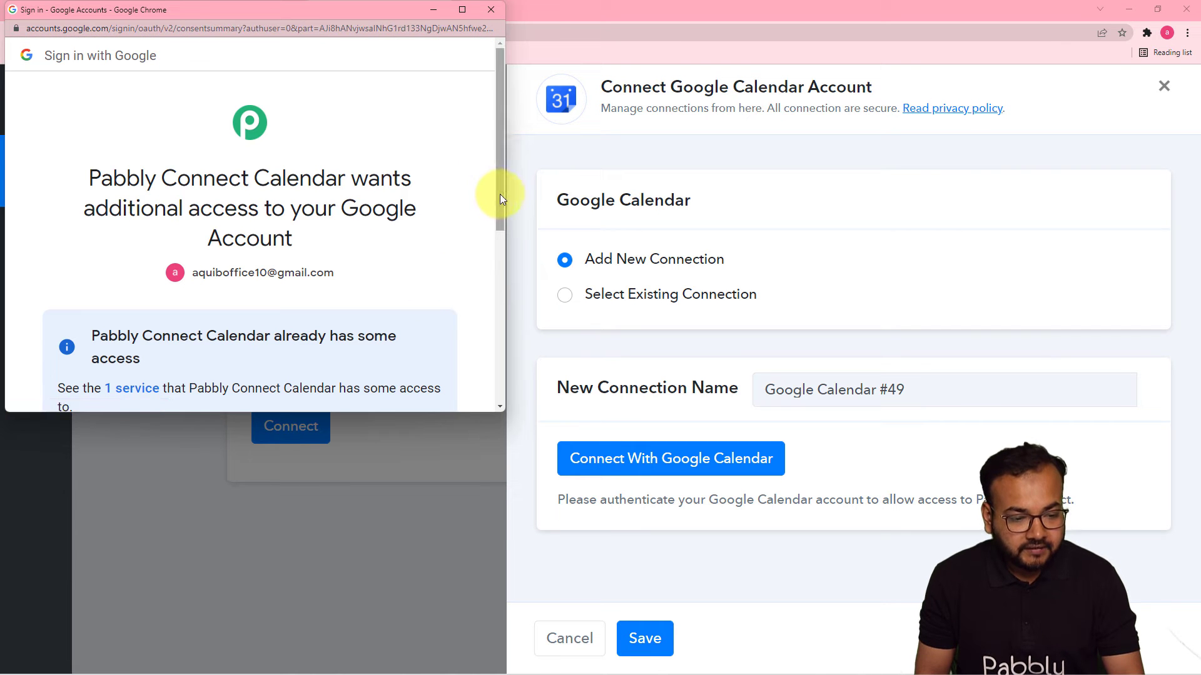
left_click_drag(501, 206, 500, 345)
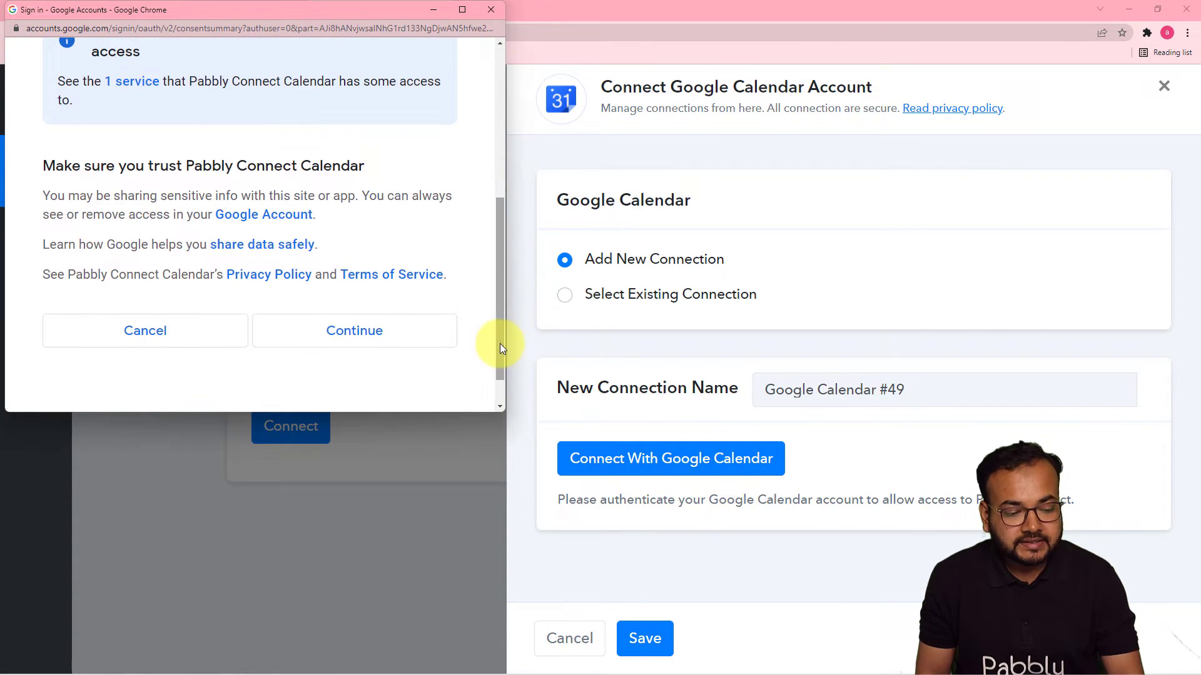
left_click(329, 336)
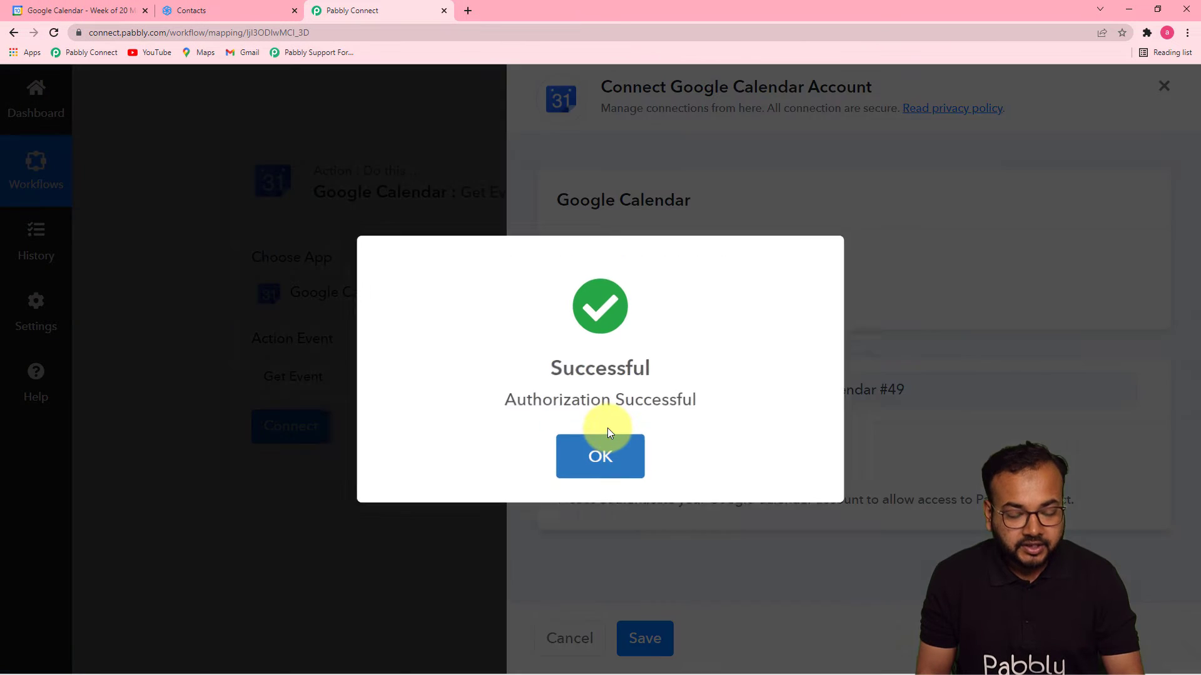
left_click(599, 434)
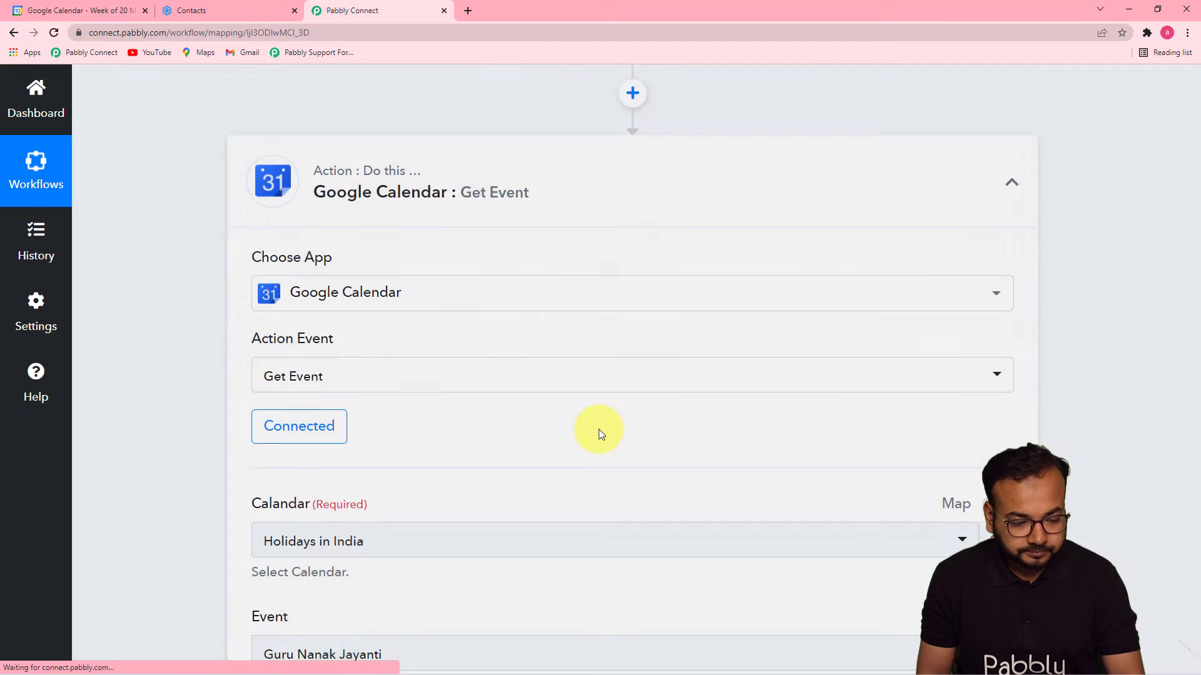
Review the event in the Google Calendar tab, then close its details popup.
scroll(597, 430, "down", 5)
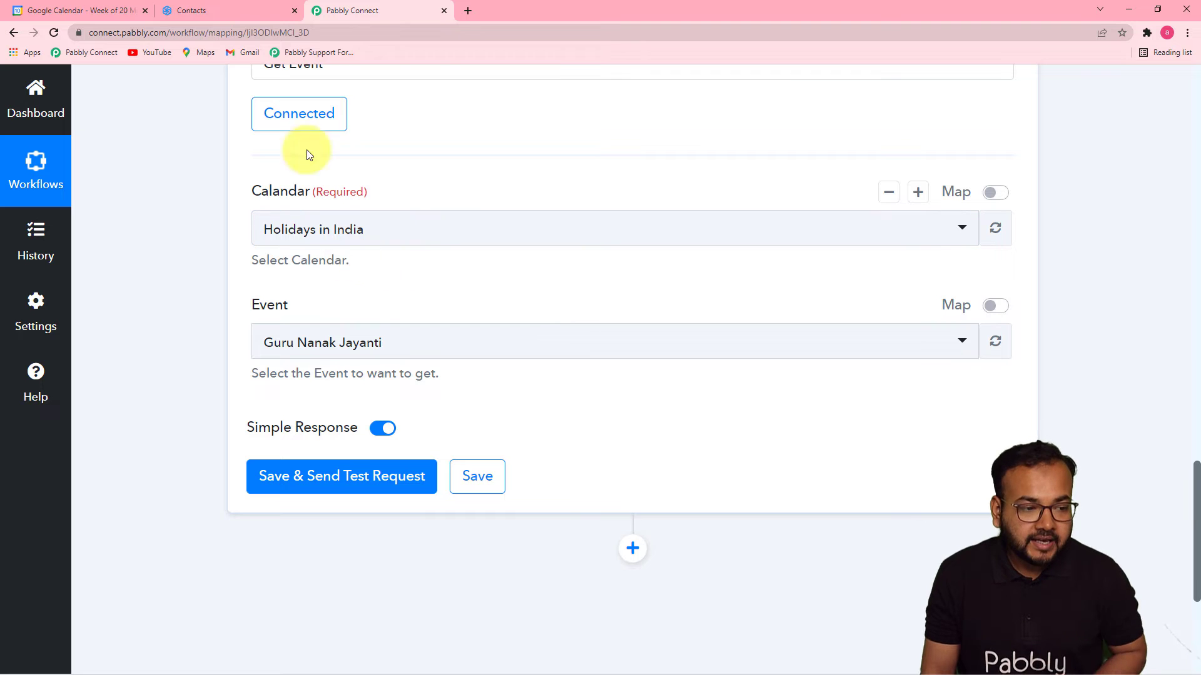
left_click(106, 10)
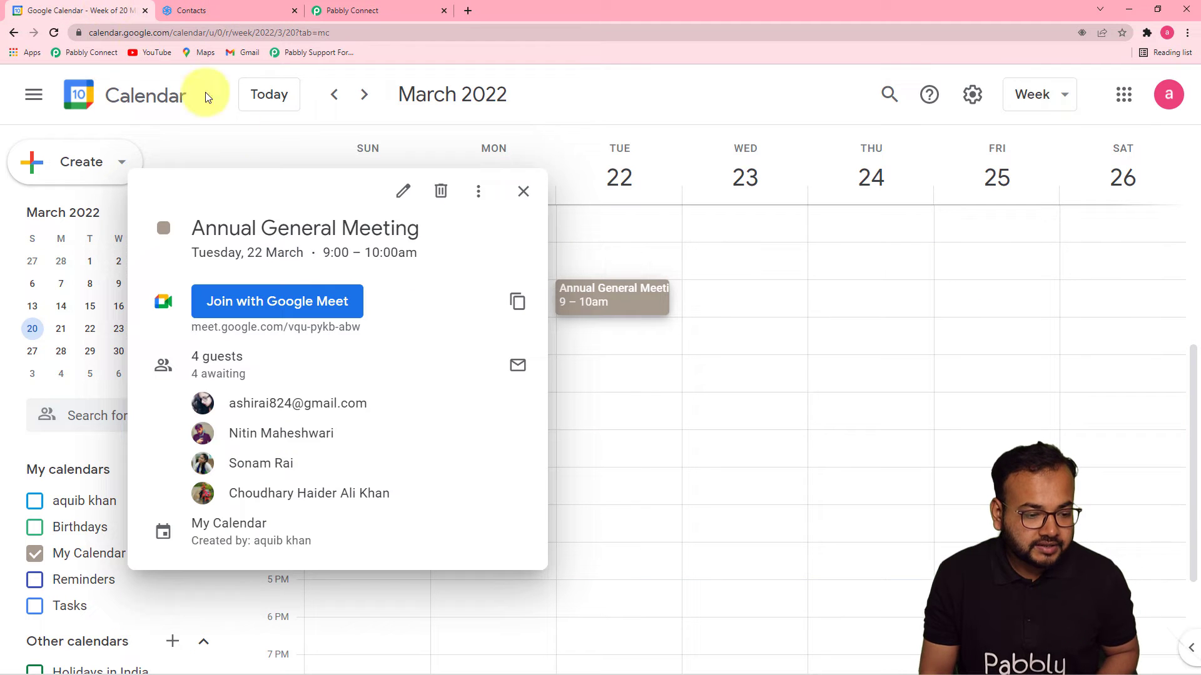
left_click(524, 192)
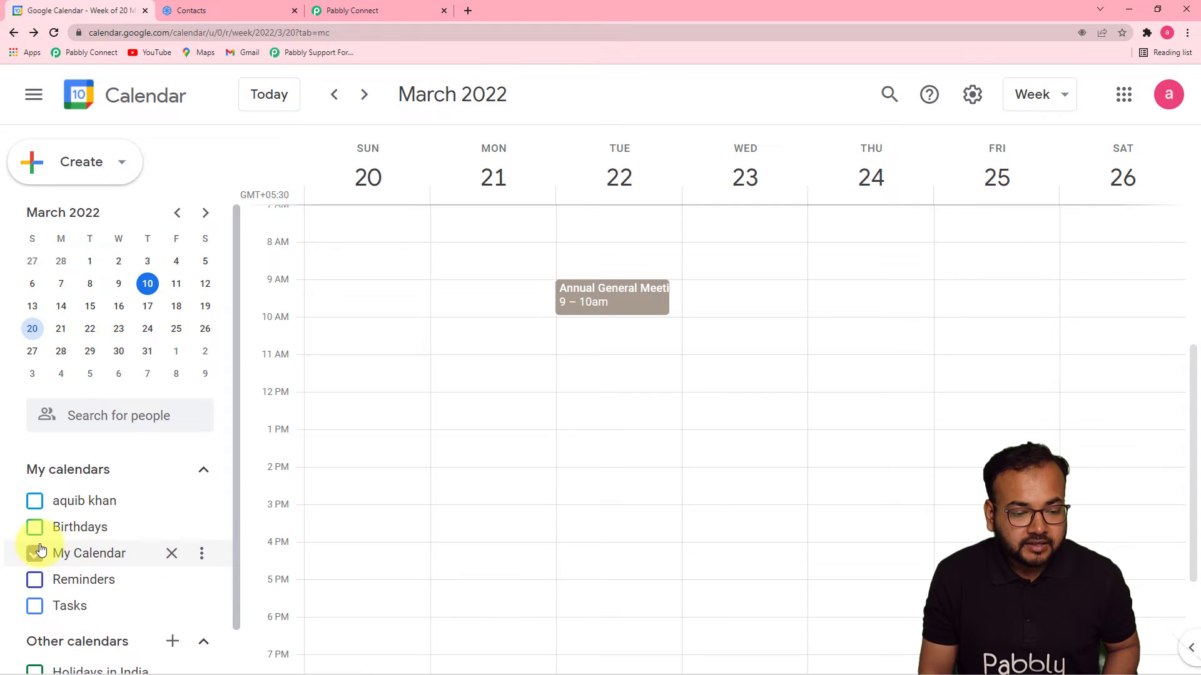
left_click(422, 11)
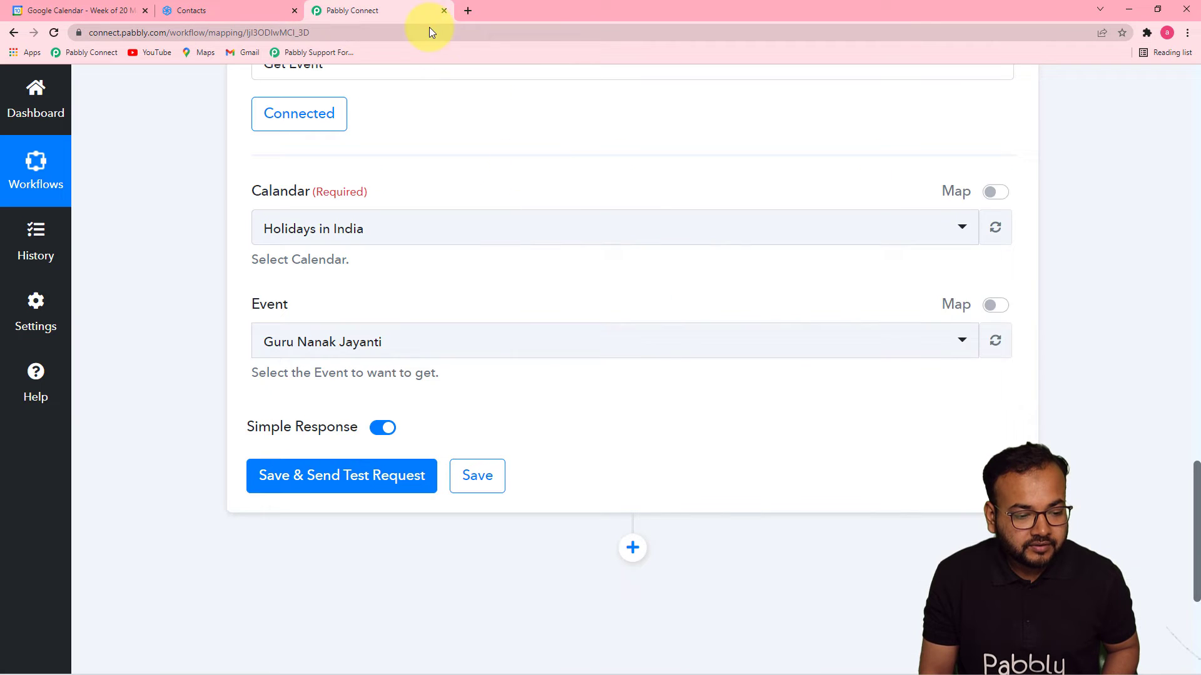
Set Get Event to use My Calendar and the Annual General Meeting(AGM) event.
left_click(445, 241)
left_click(384, 378)
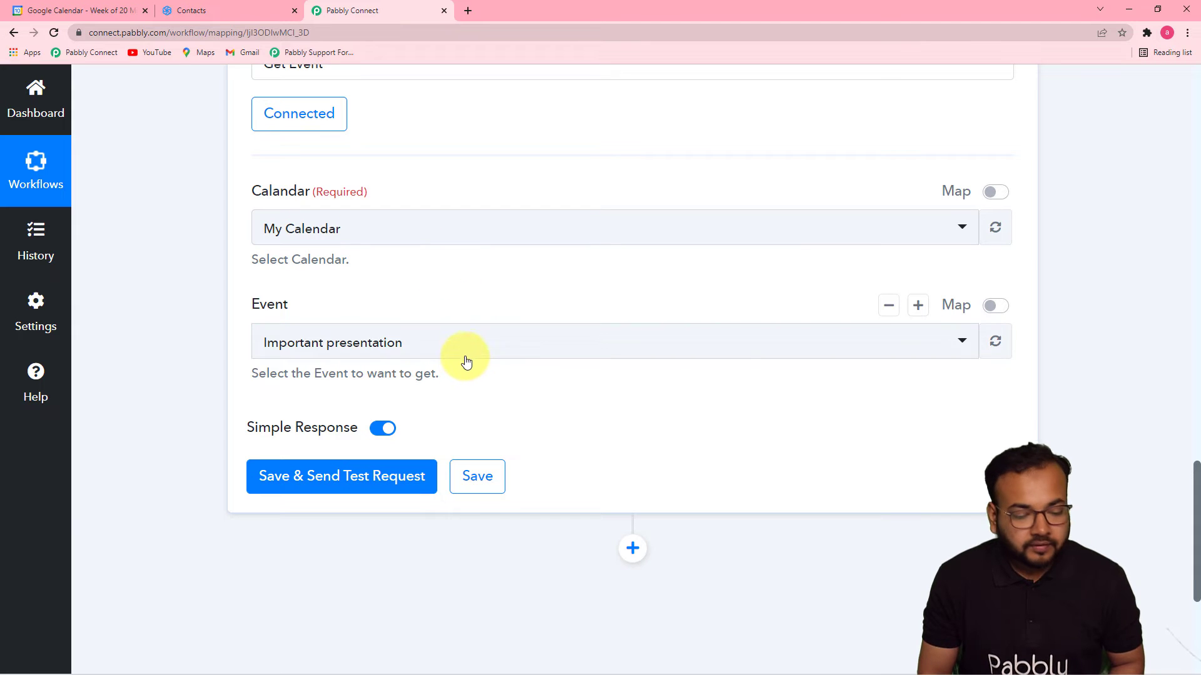
left_click(474, 351)
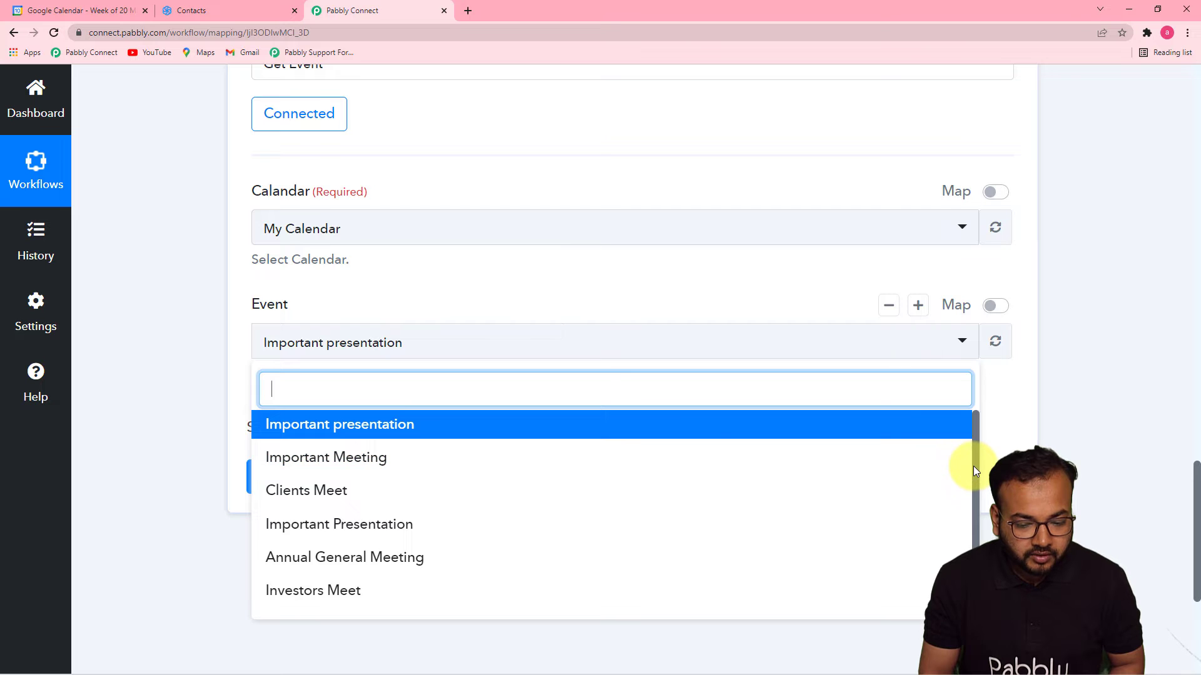
left_click_drag(973, 467, 968, 533)
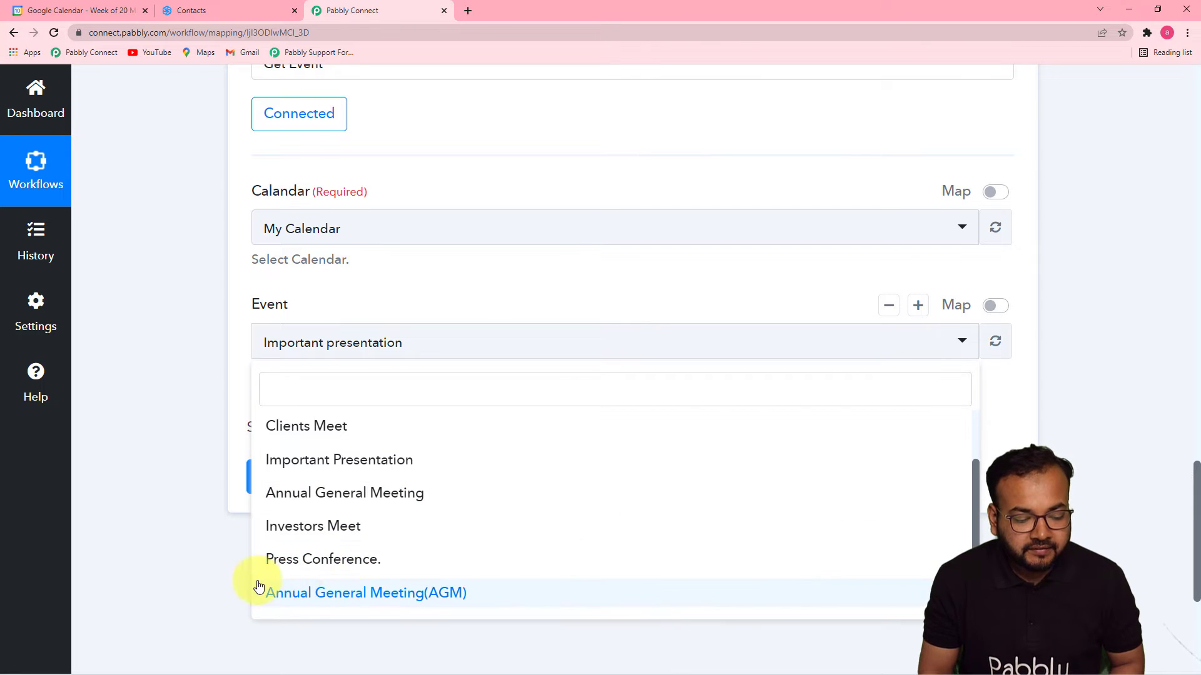
left_click(393, 600)
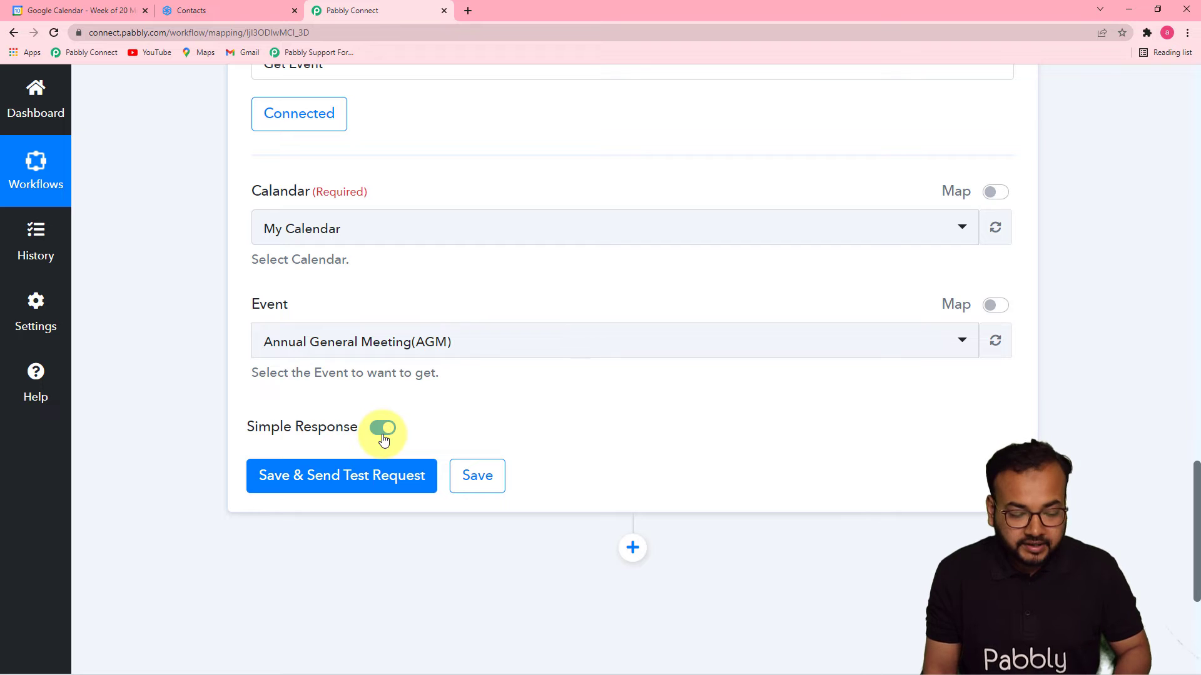
left_click(384, 438)
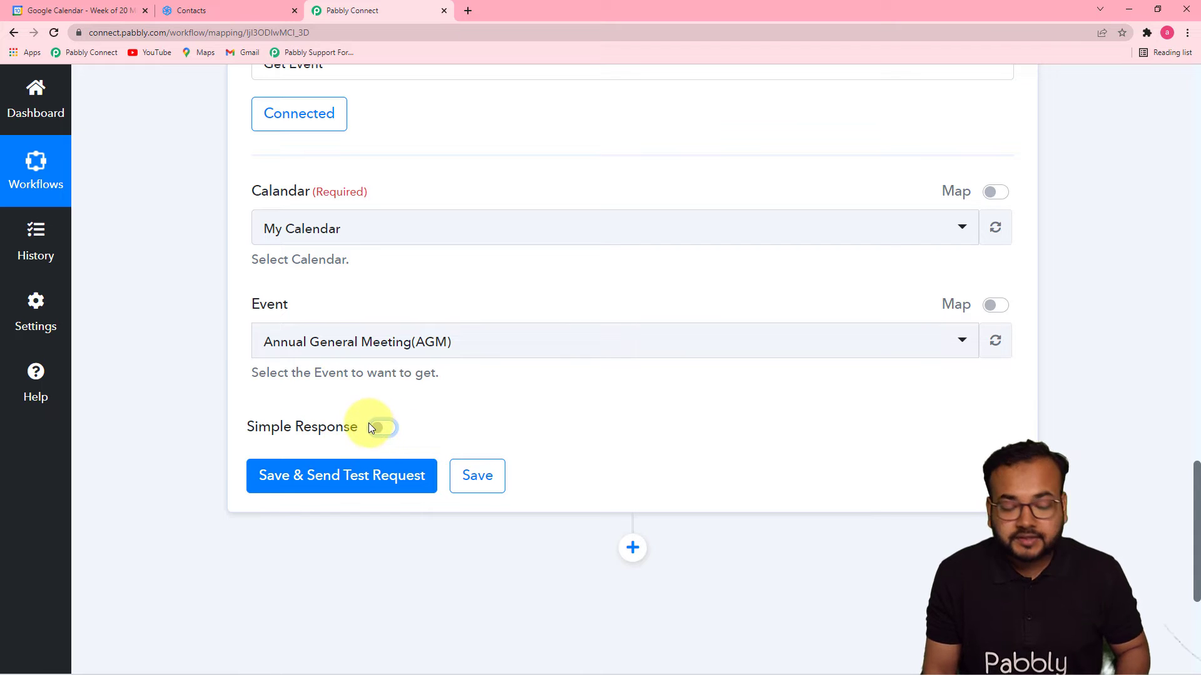
left_click(332, 496)
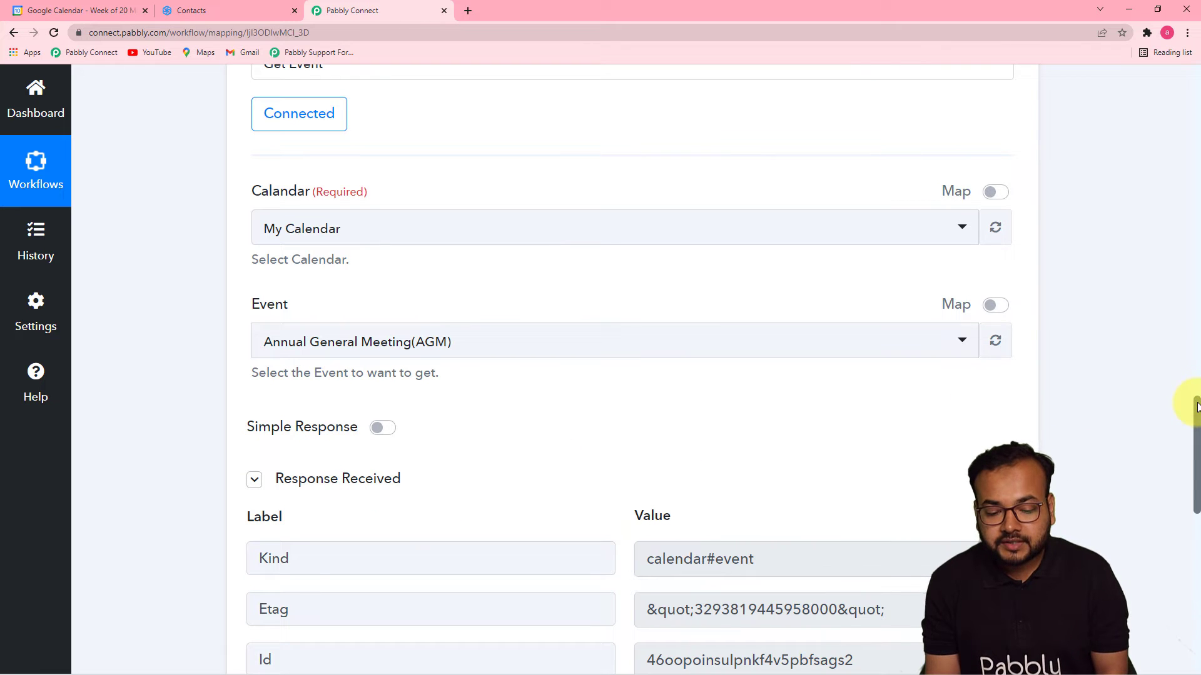
left_click_drag(1196, 407, 1196, 488)
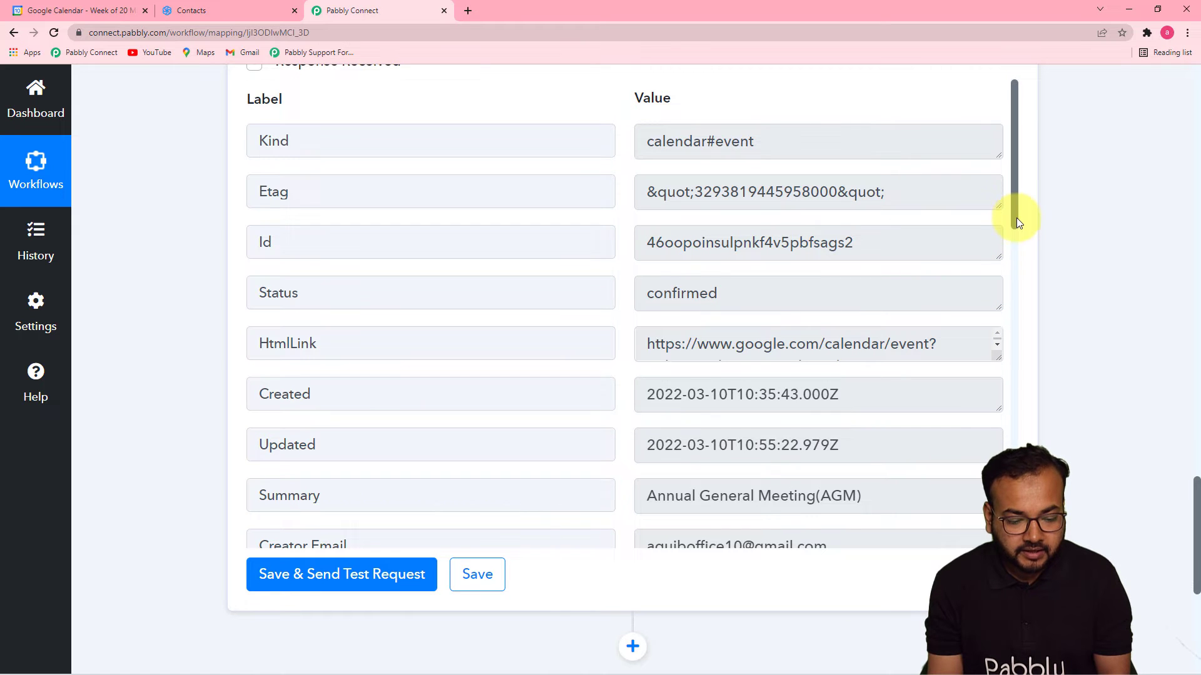
left_click_drag(1015, 217, 1067, 460)
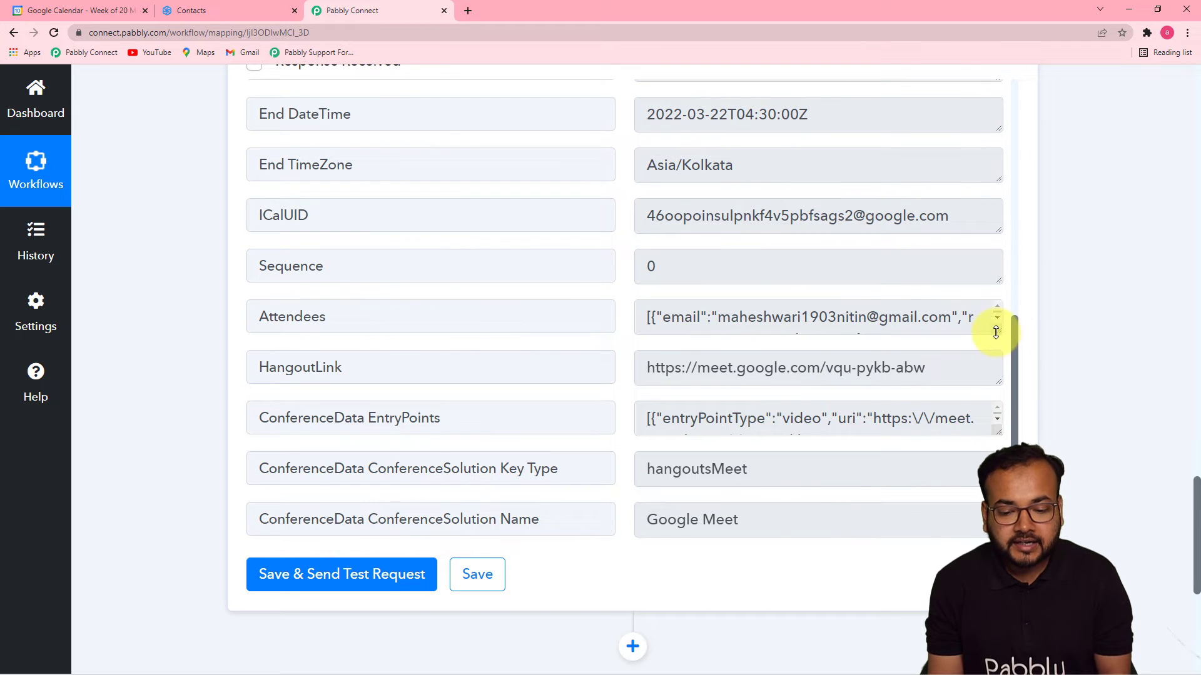
left_click_drag(996, 331, 999, 491)
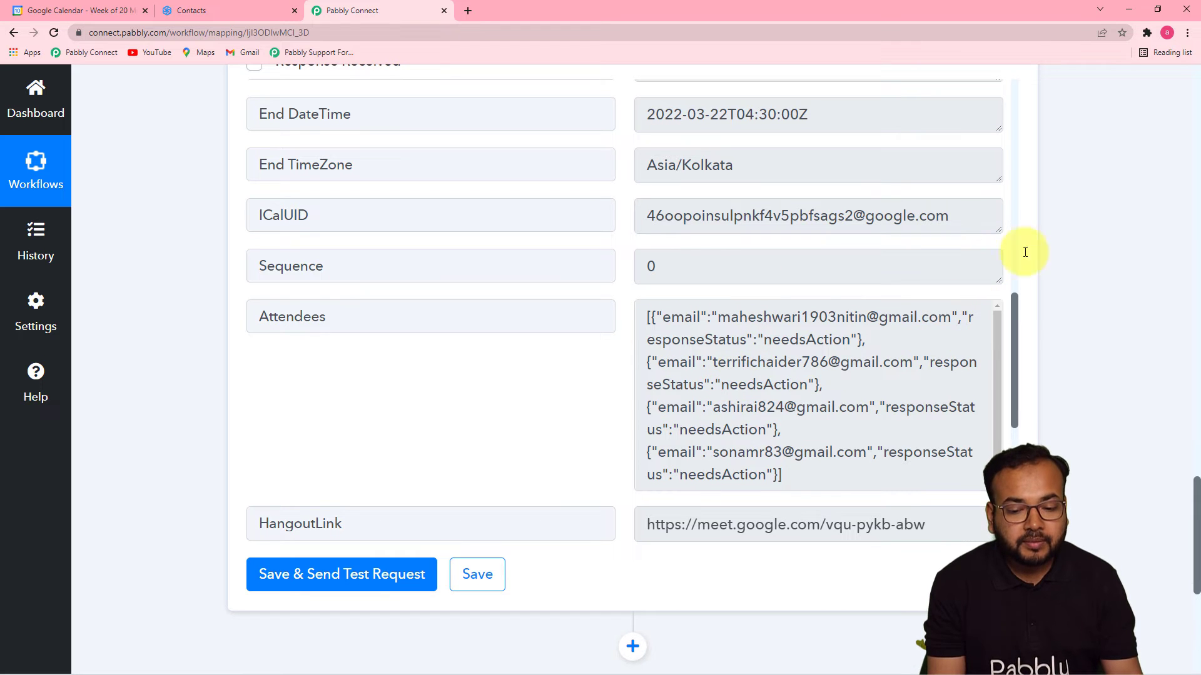
scroll(1054, 309, "up", 4)
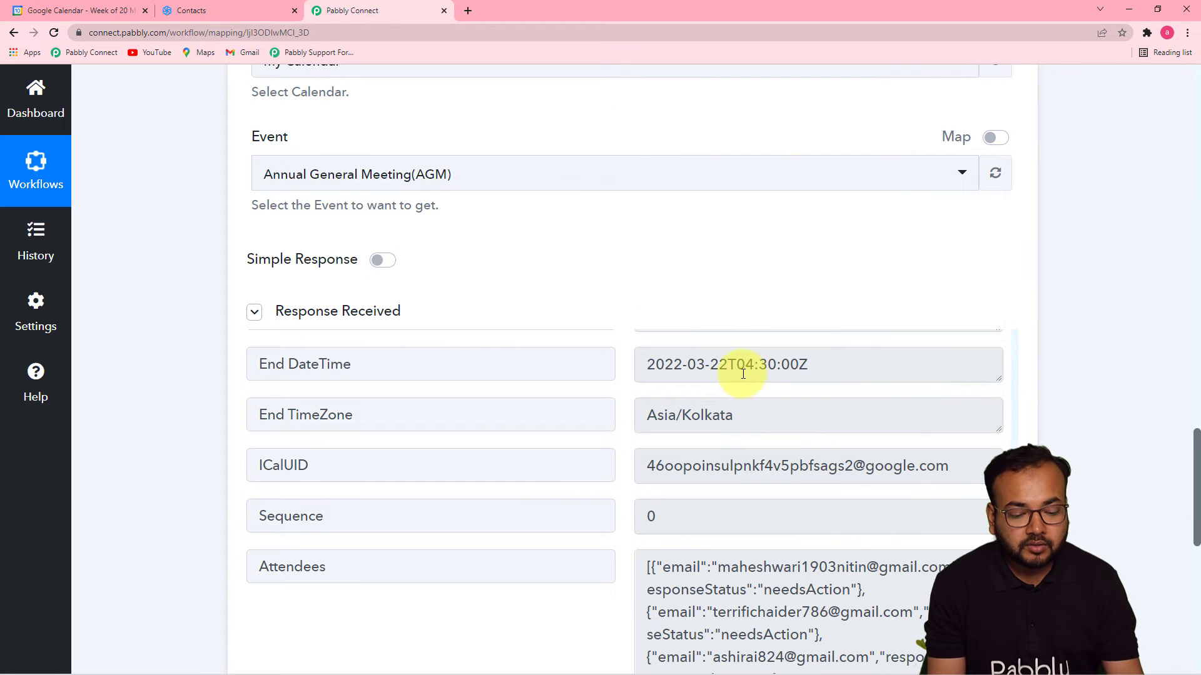
scroll(747, 375, "down", 4)
scroll(544, 416, "up", 3)
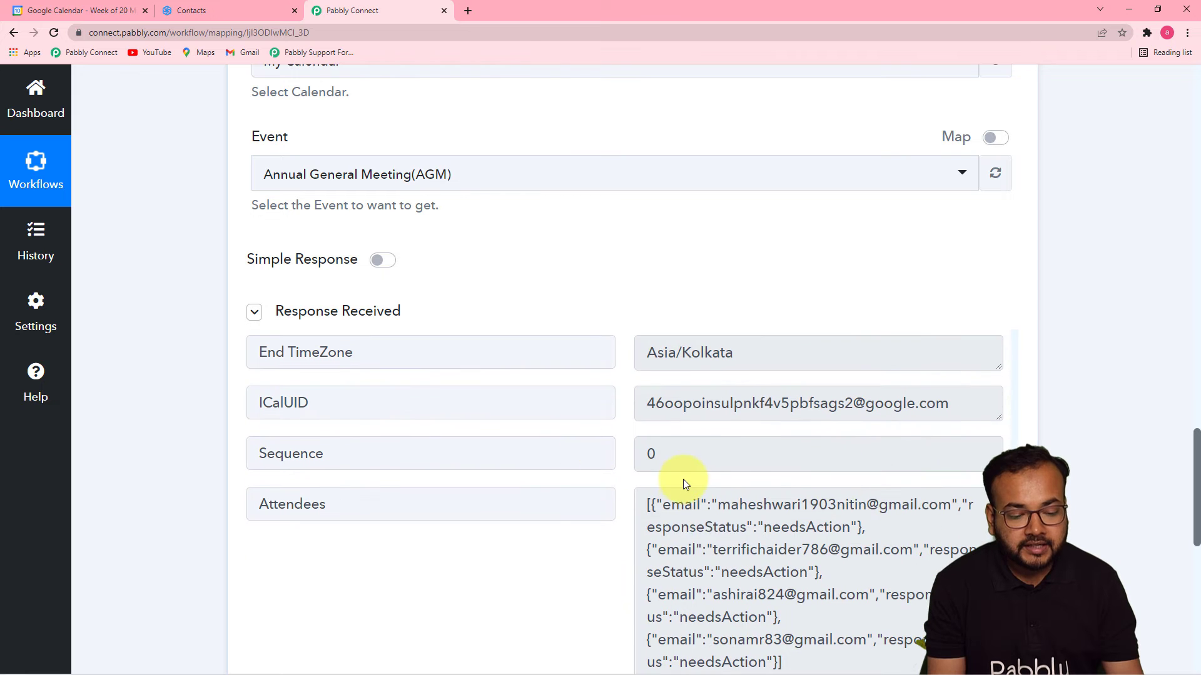
scroll(1192, 466, "down", 6)
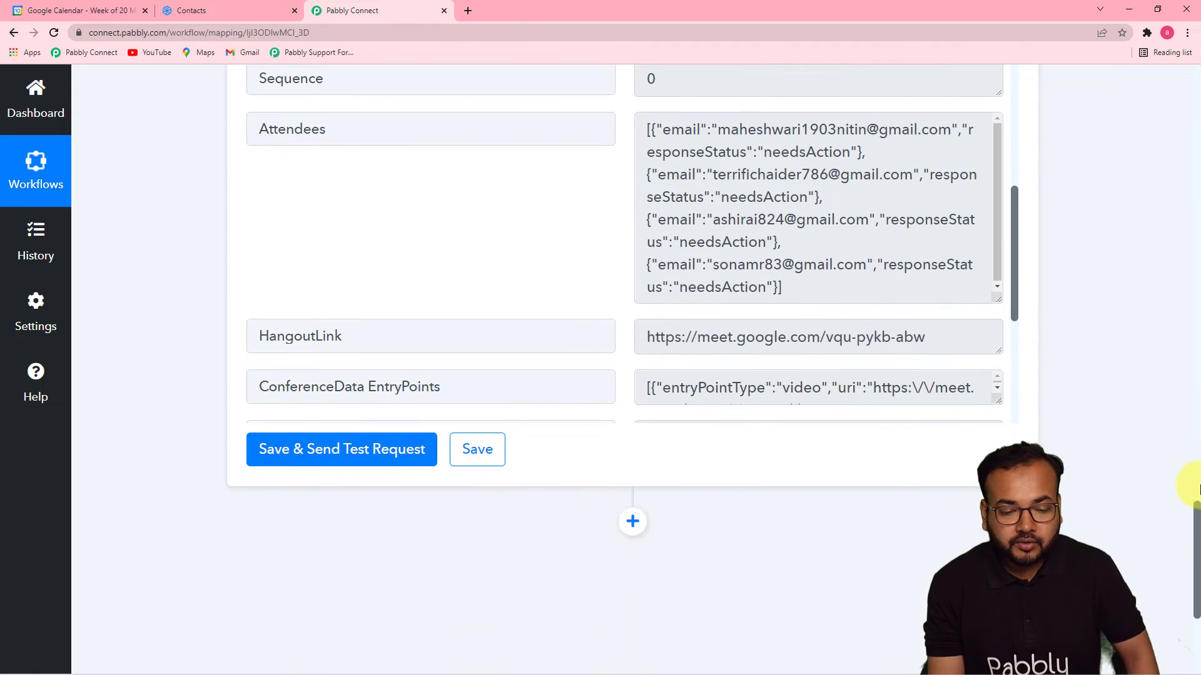
scroll(1192, 467, "down", 4)
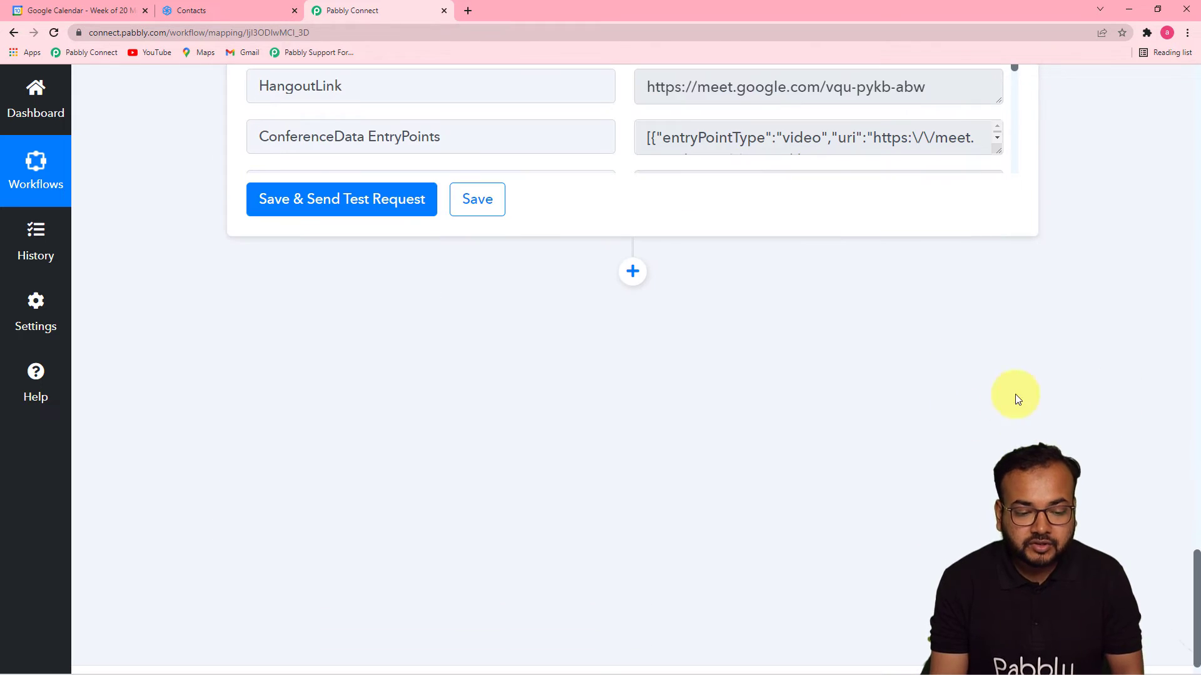
scroll(1067, 312, "up", 4)
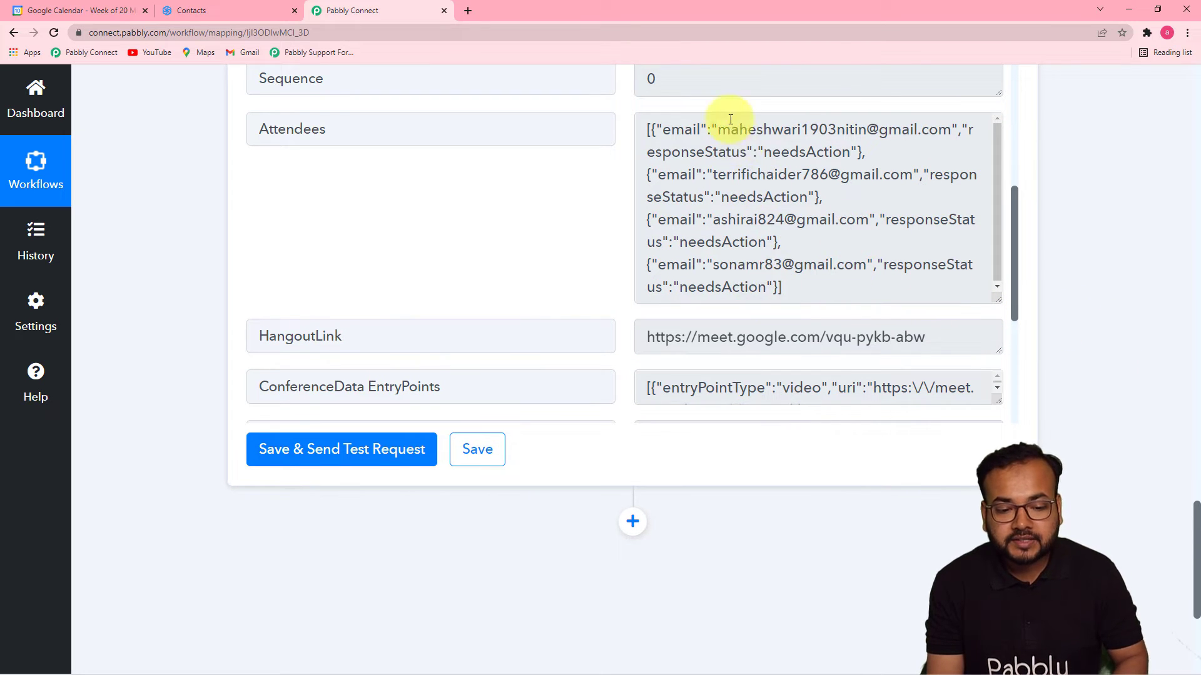
scroll(651, 521, "down", 3)
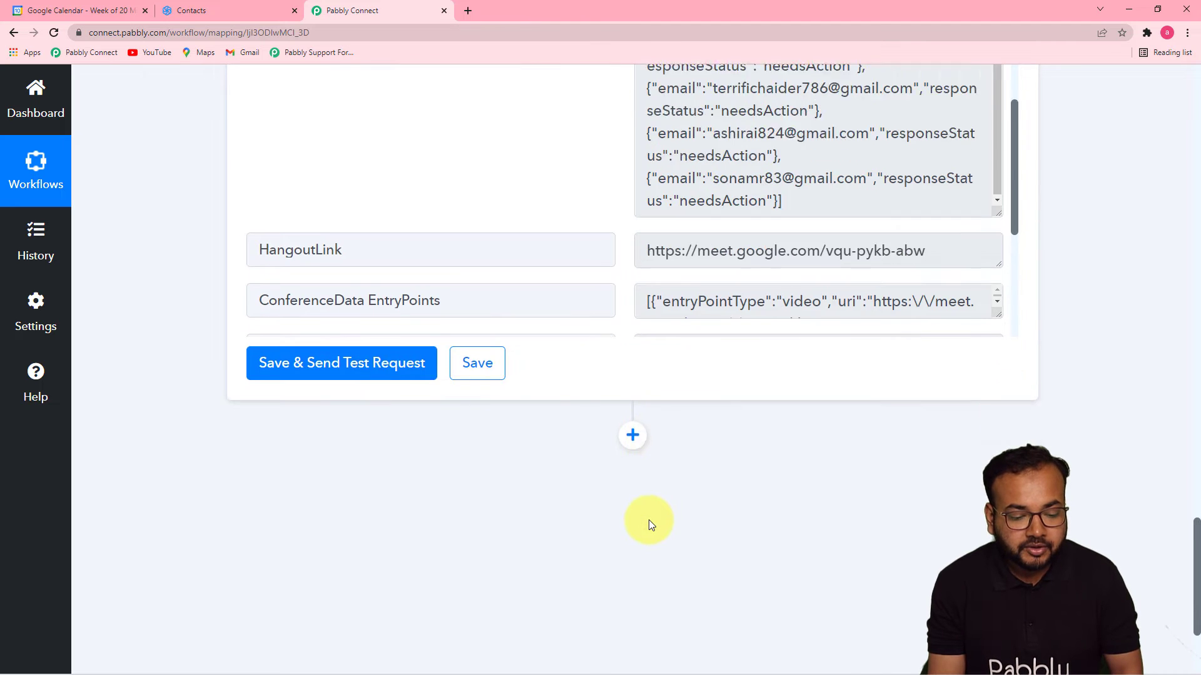
Add a Data Transformer action step using the Line Itemizer event and connect it.
left_click(632, 336)
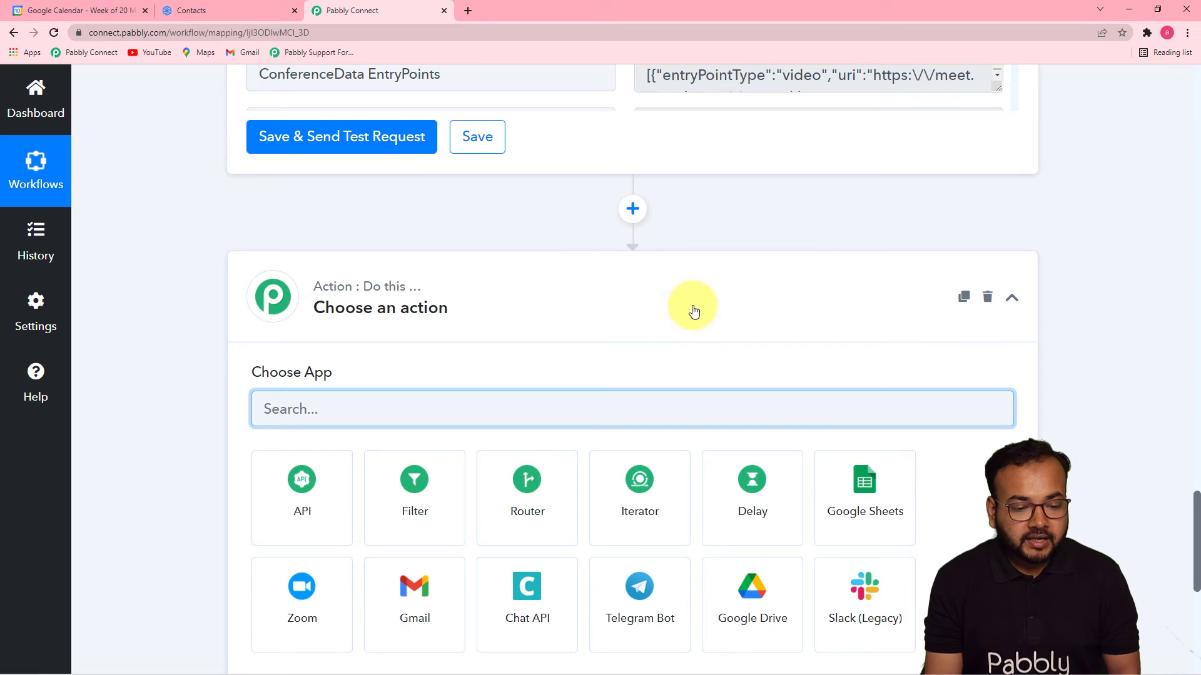
scroll(526, 300, "down", 2)
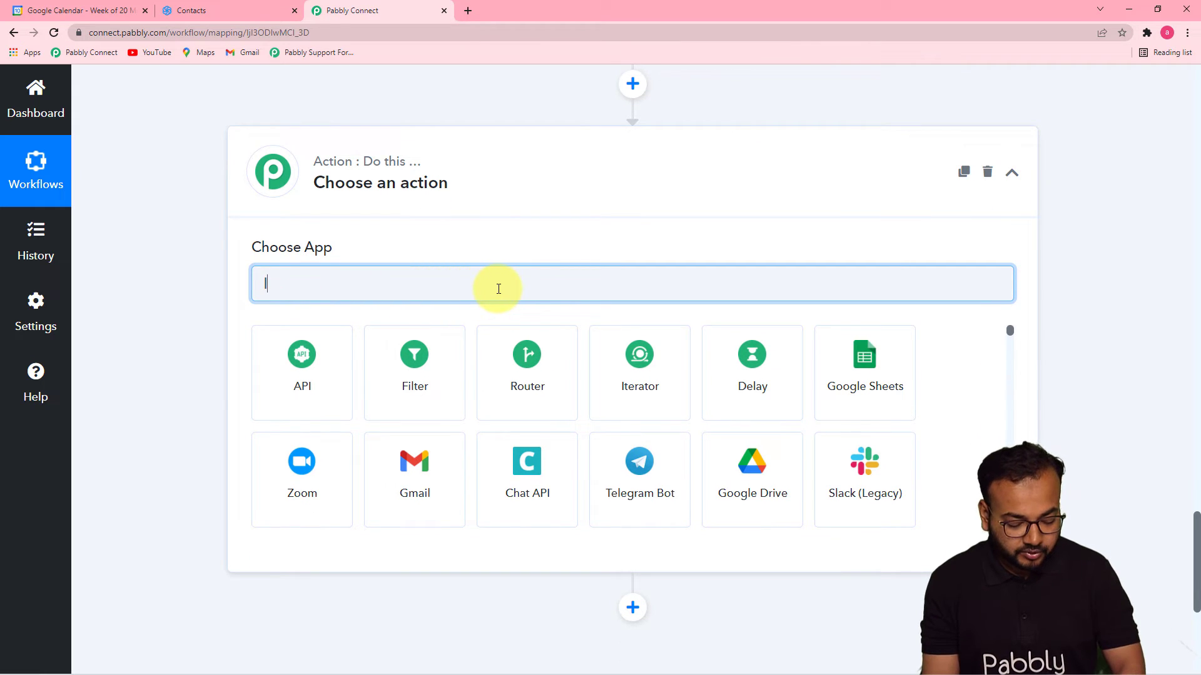
key("BackSpace")
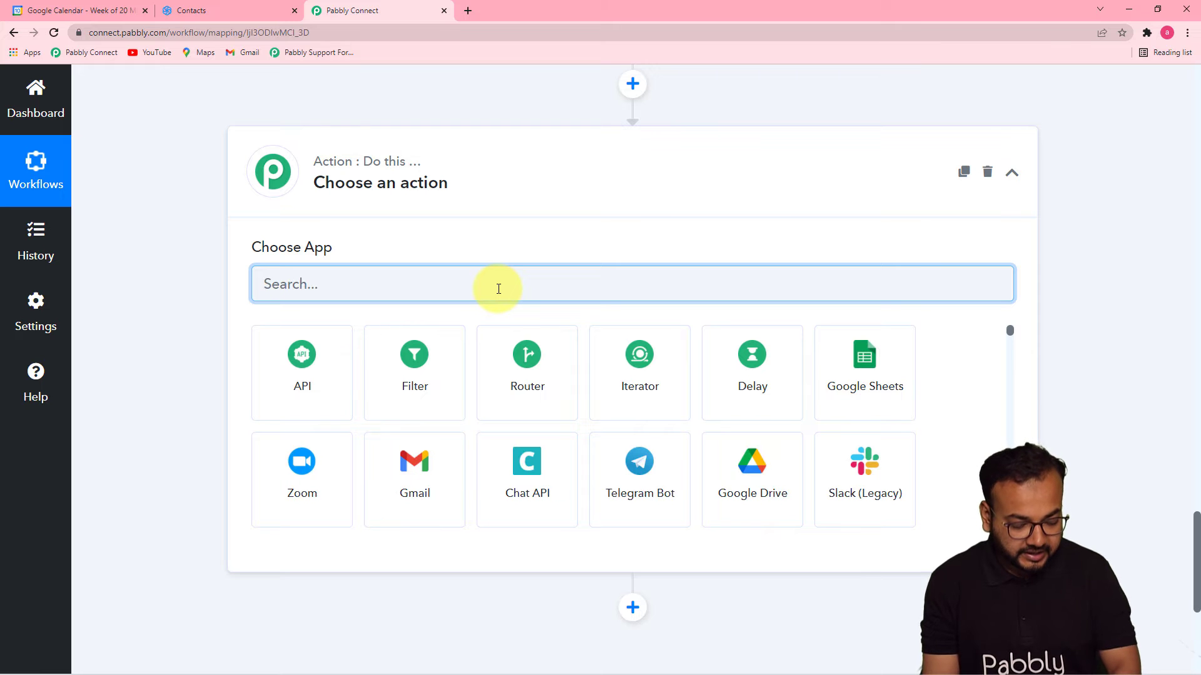
type("data")
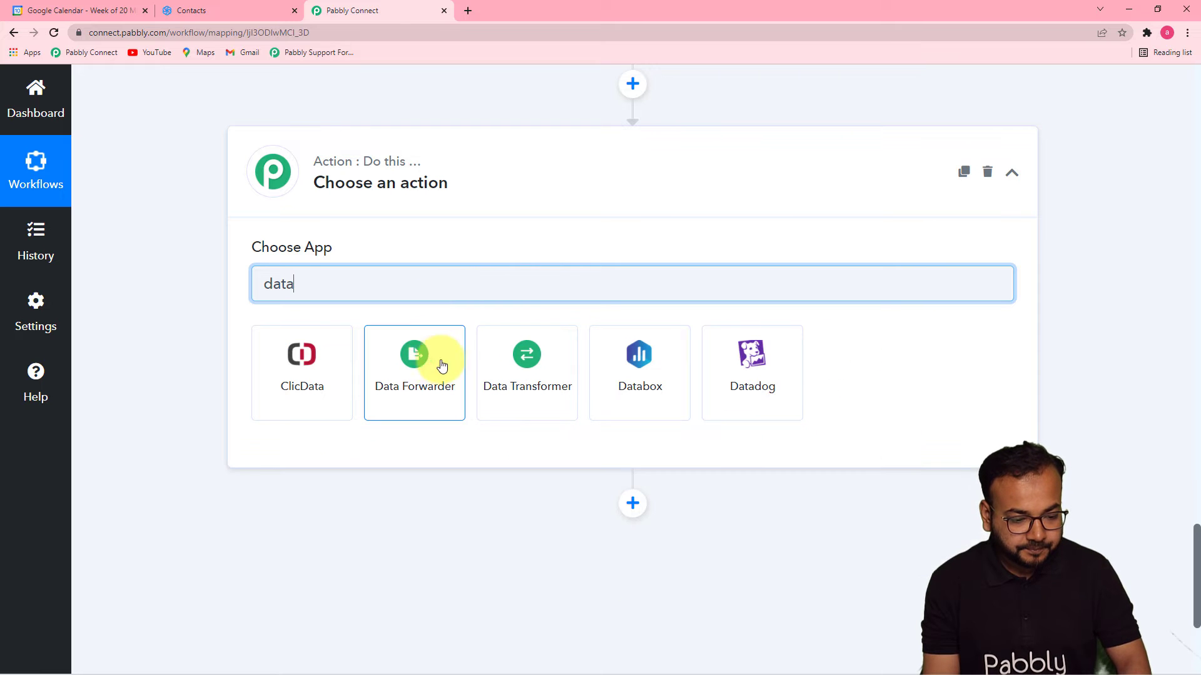
left_click(571, 393)
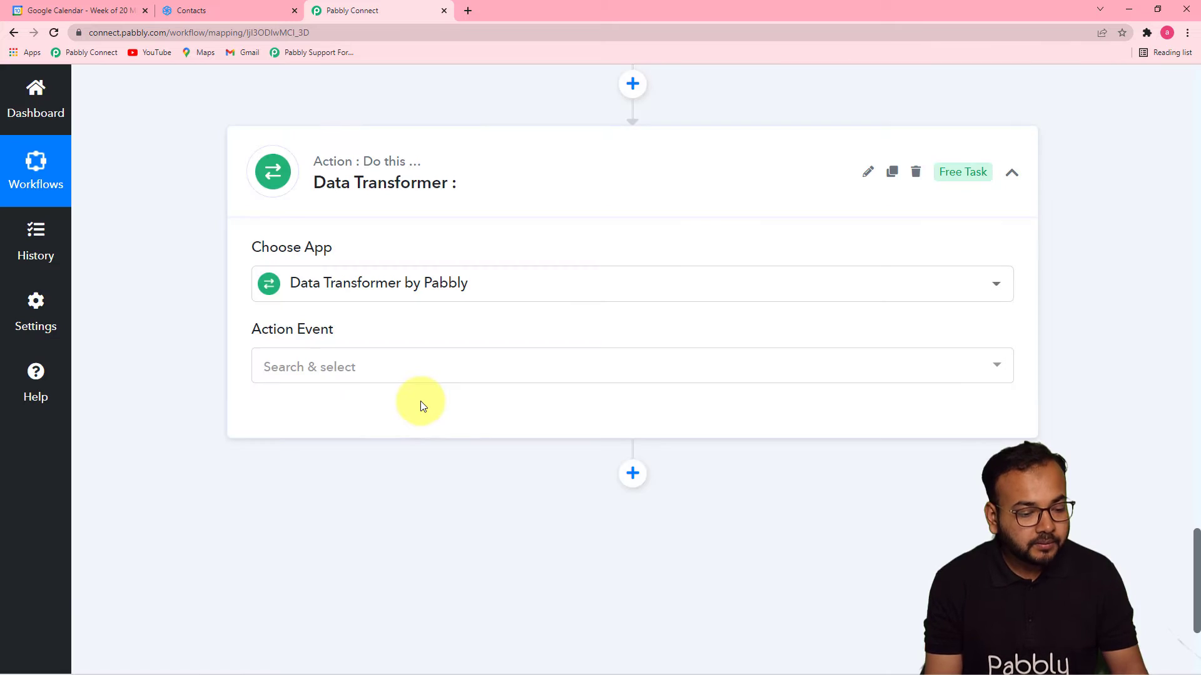
left_click(407, 374)
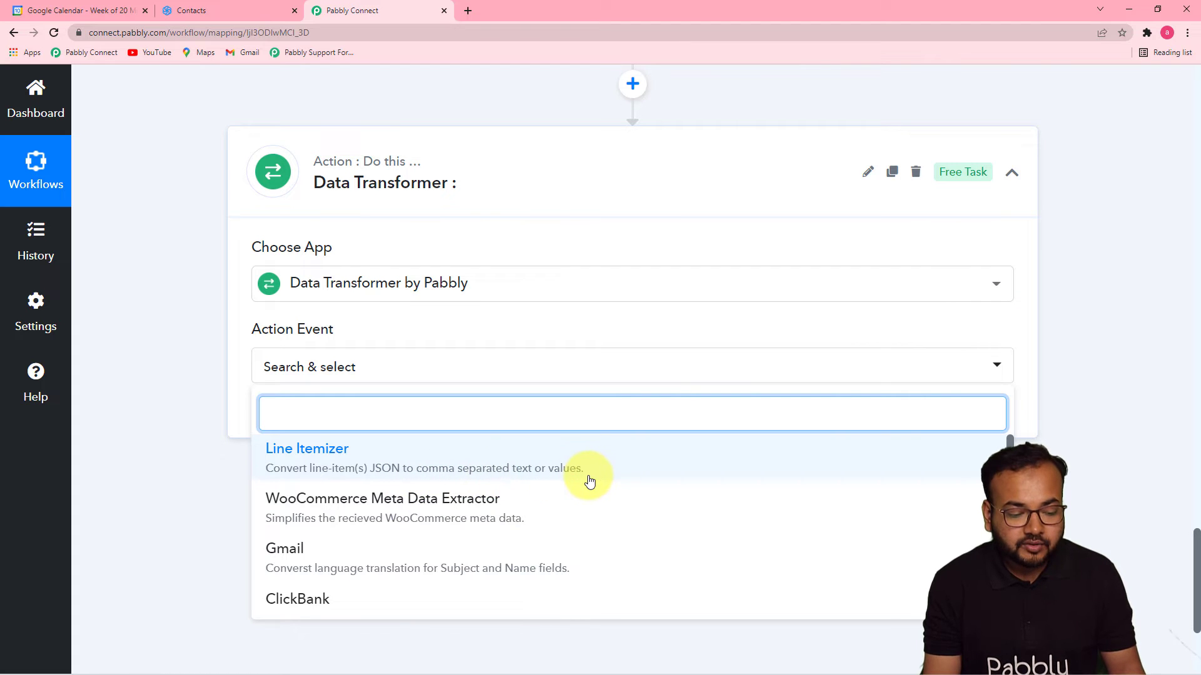
scroll(822, 447, "up", 10)
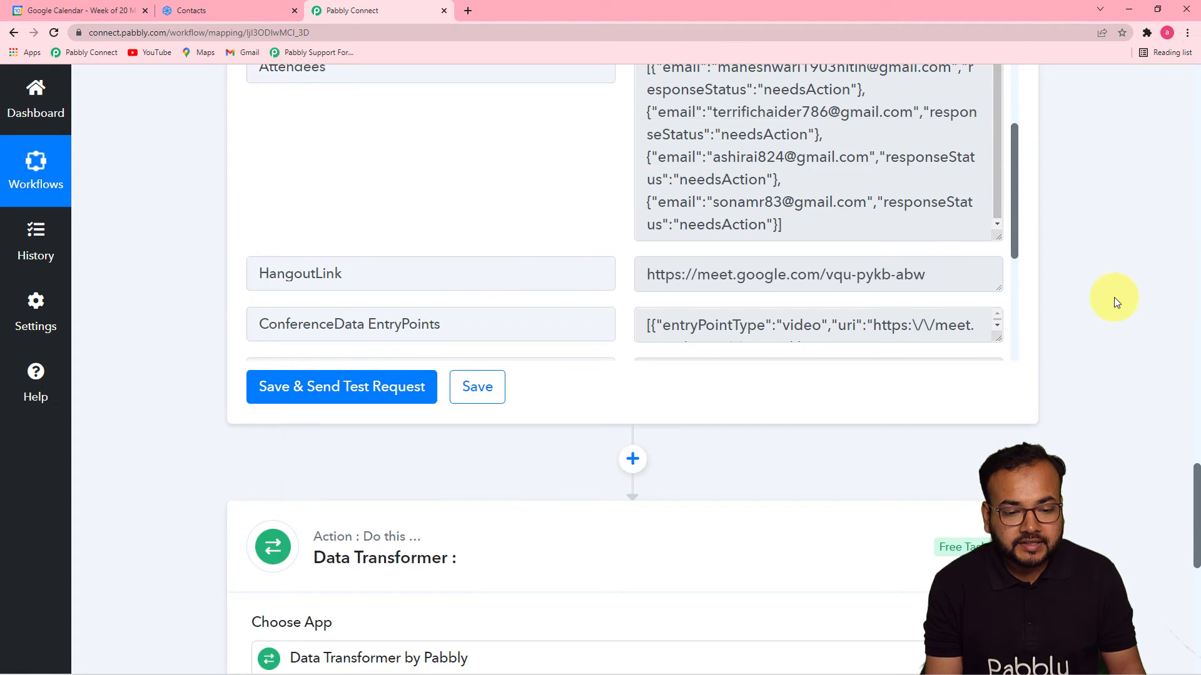
scroll(937, 310, "up", 2)
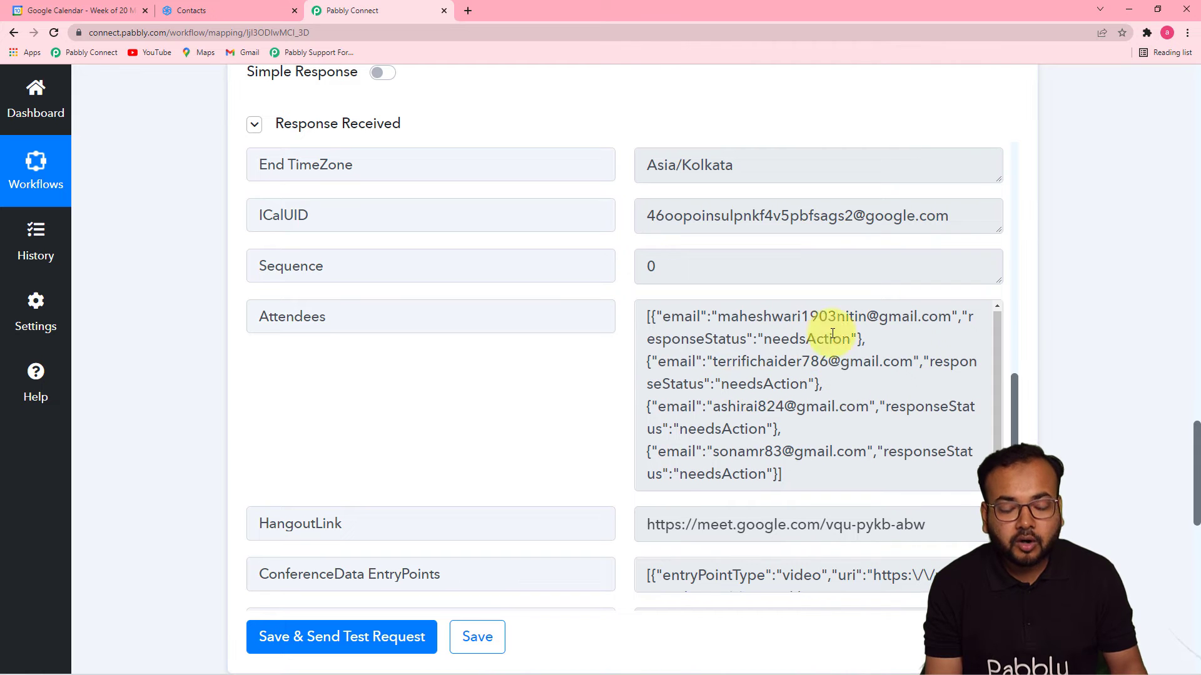
scroll(1117, 378, "down", 13)
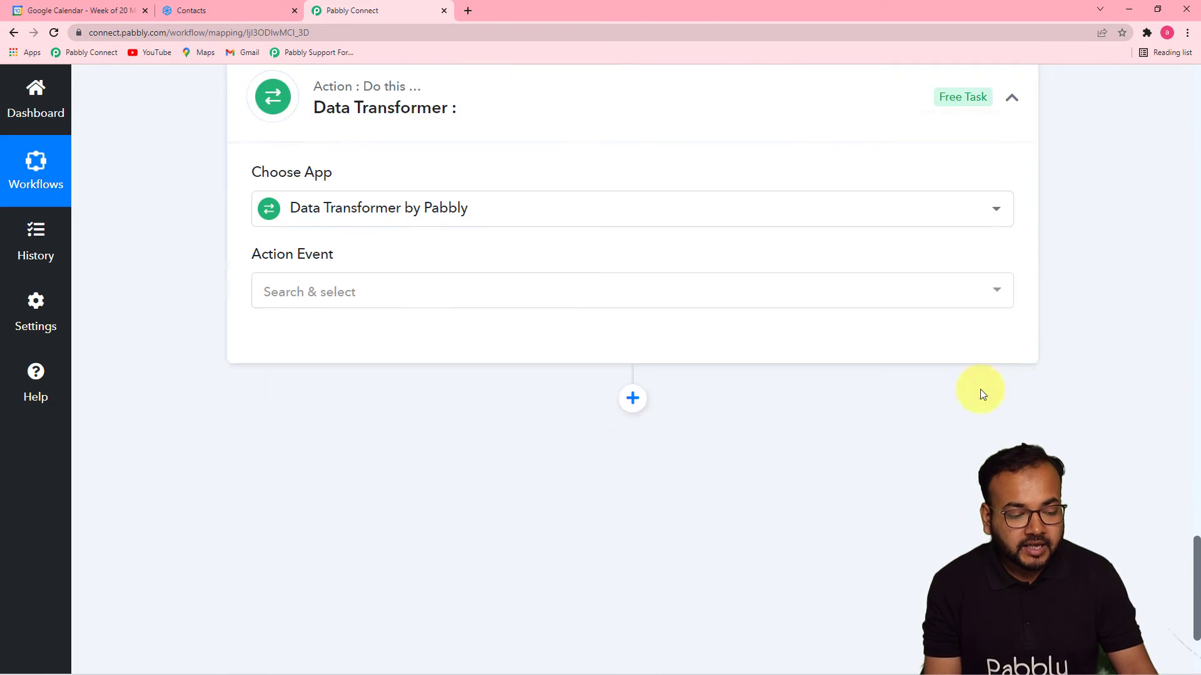
left_click(342, 188)
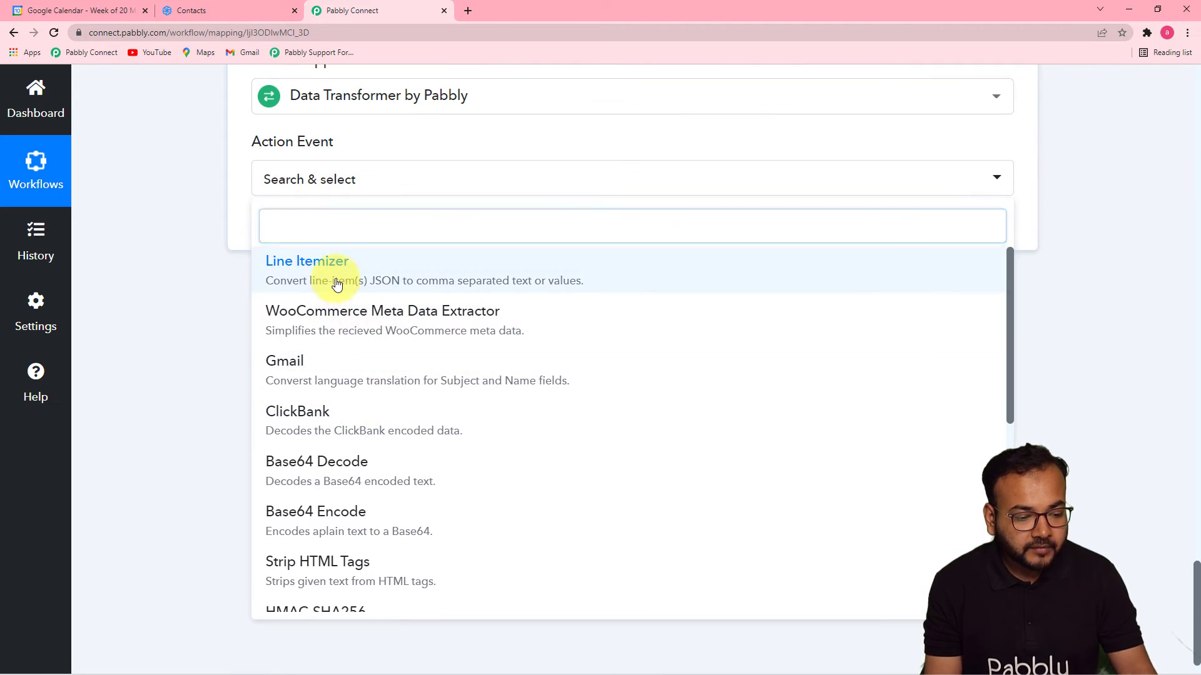
left_click(335, 279)
left_click(295, 235)
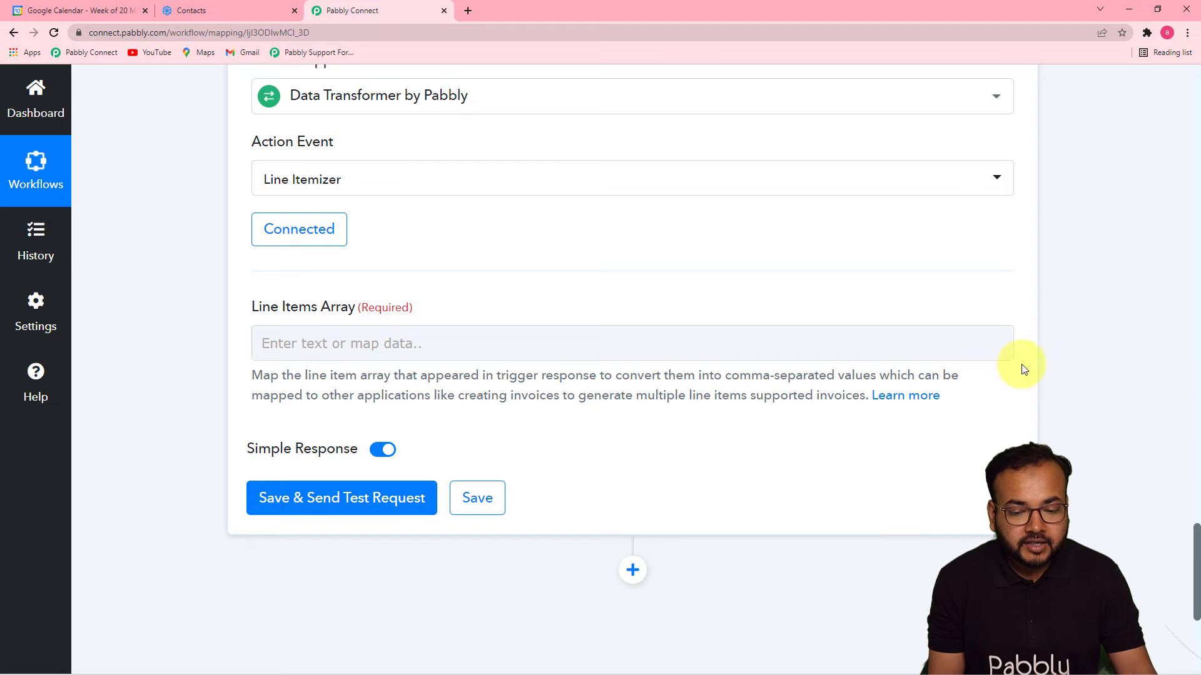
Map the Get Event's Attendees into Line Items Array, then save and send a test request.
scroll(1128, 366, "up", 9)
scroll(862, 275, "up", 3)
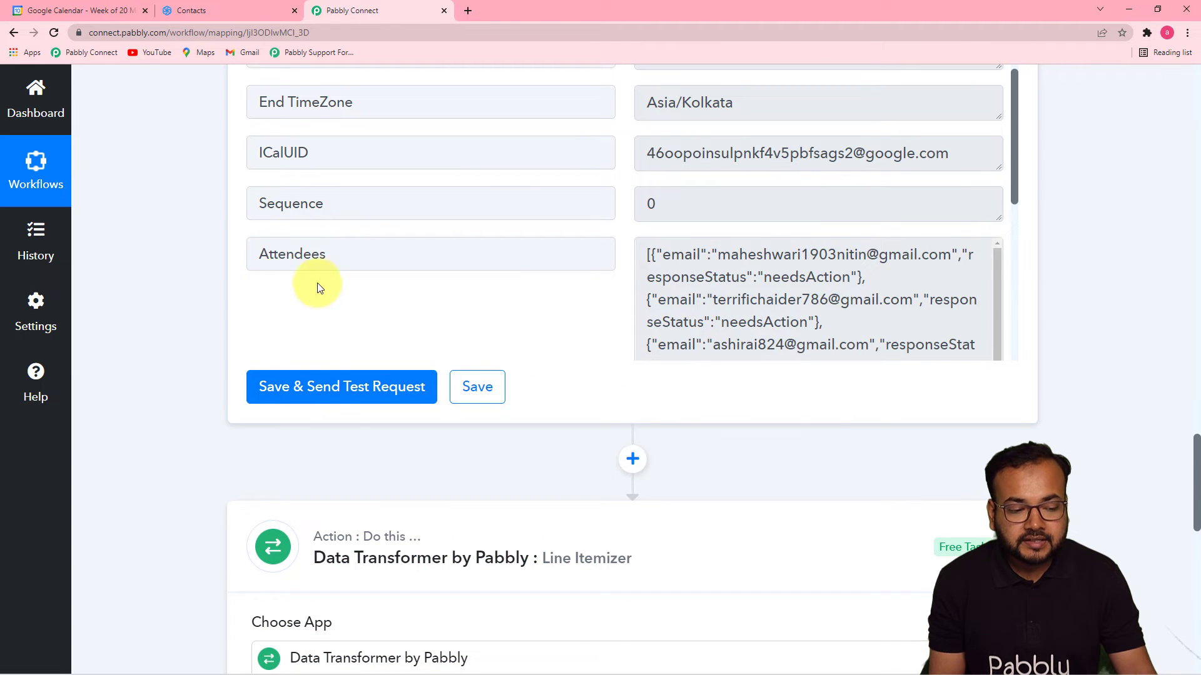
scroll(111, 325, "down", 11)
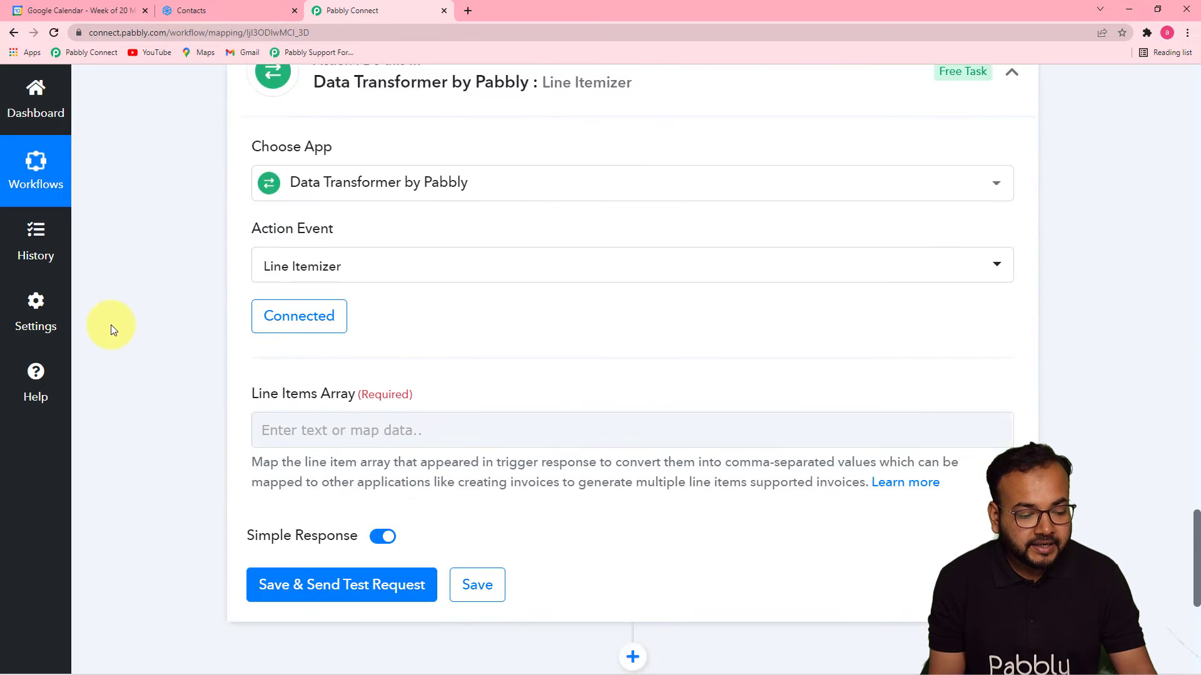
left_click(388, 217)
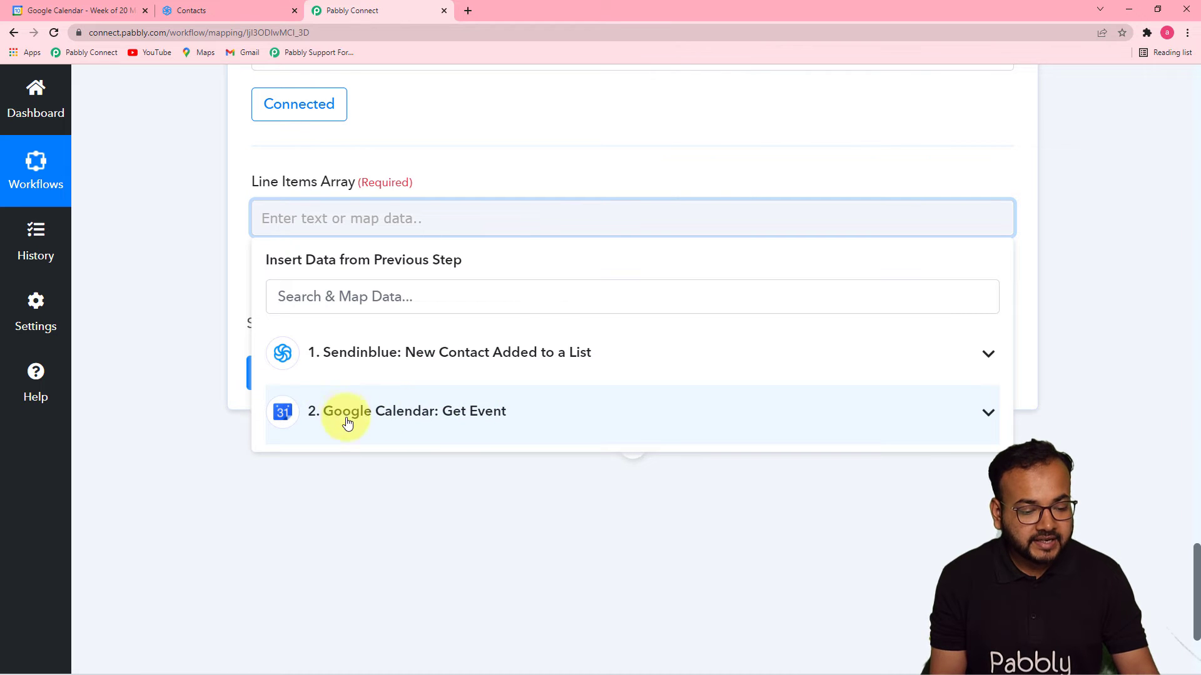
left_click(452, 416)
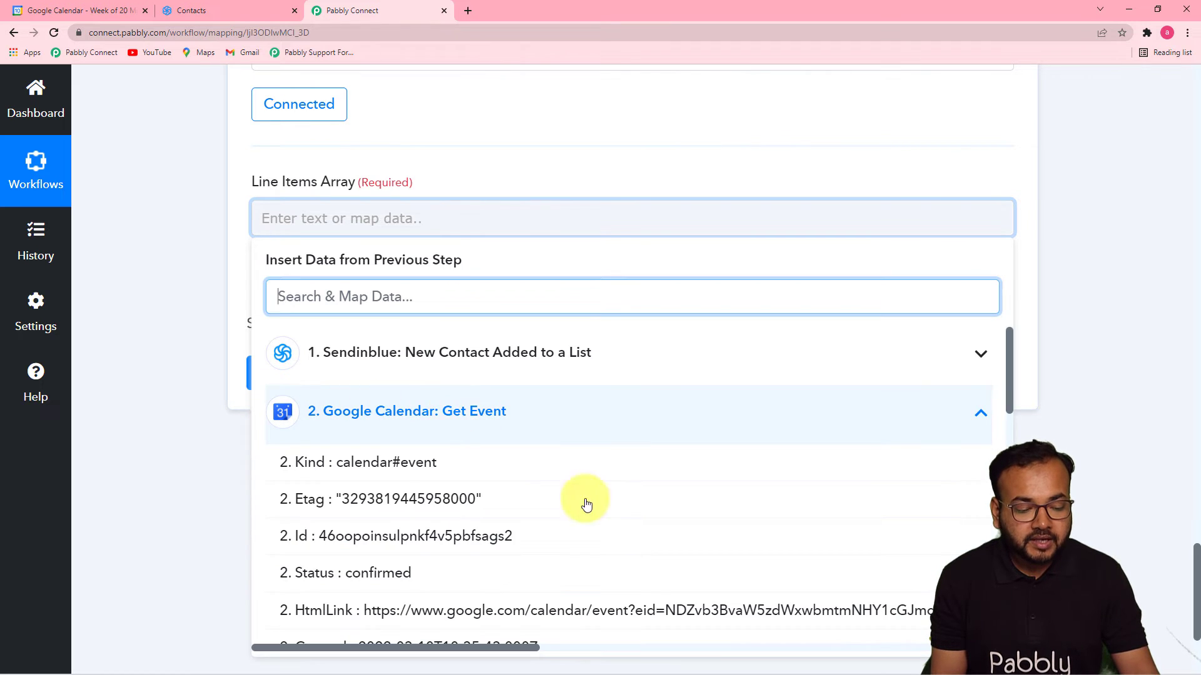
scroll(708, 518, "down", 3)
scroll(710, 521, "down", 8)
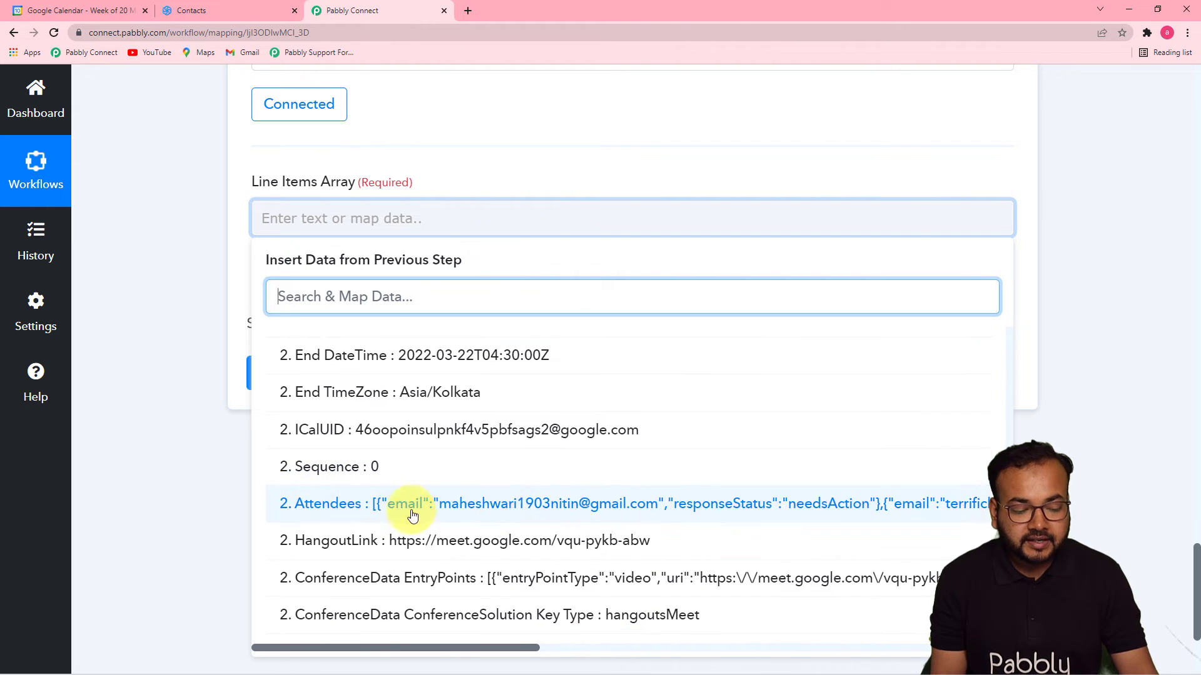
left_click(363, 510)
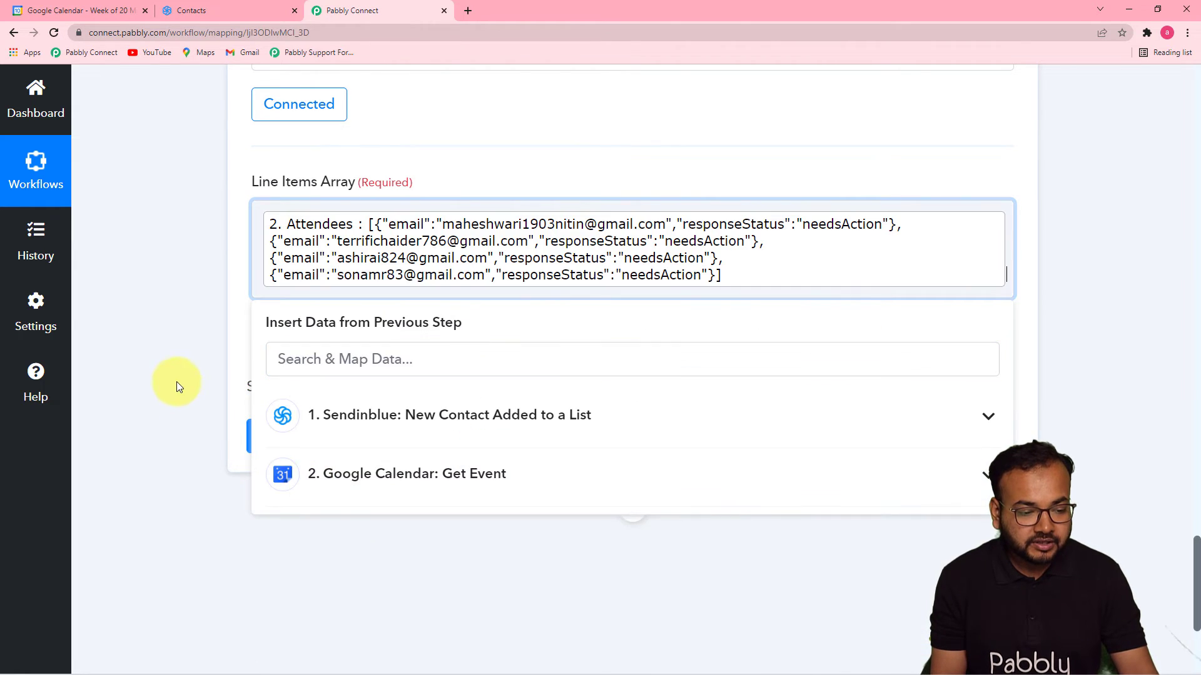
left_click(177, 381)
left_click(311, 446)
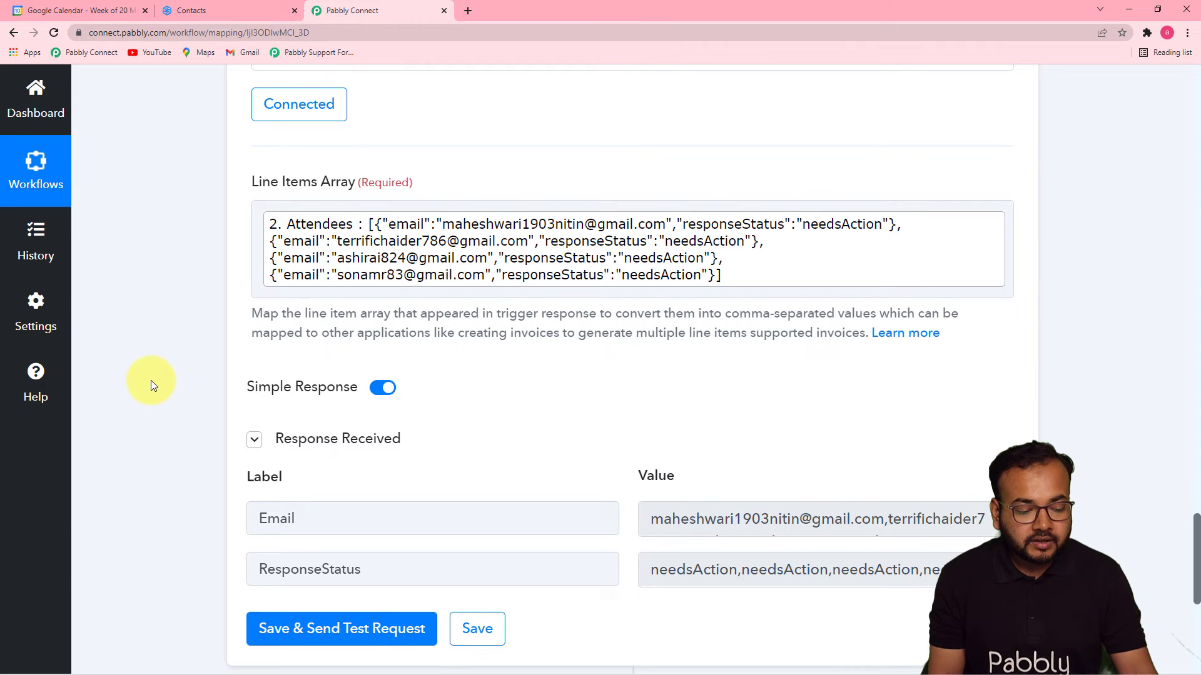
Expand the Email result box to show all four comma-separated attendee emails with needsAction status.
scroll(151, 381, "down", 1)
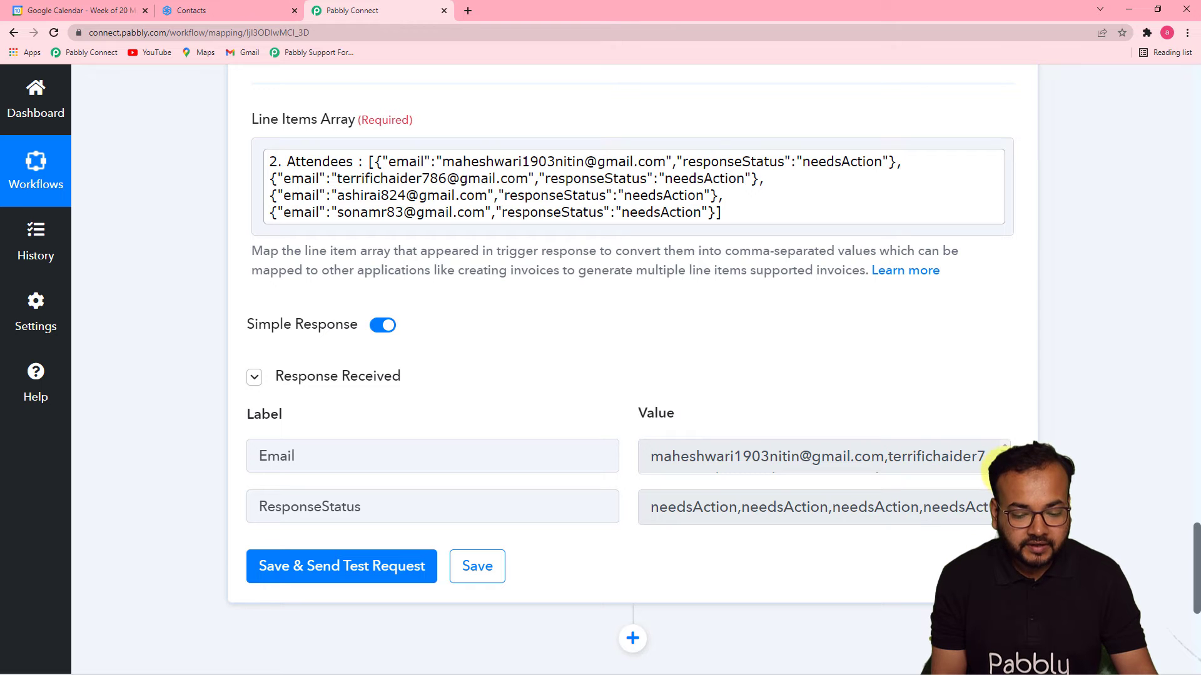
left_click_drag(1000, 470, 1000, 530)
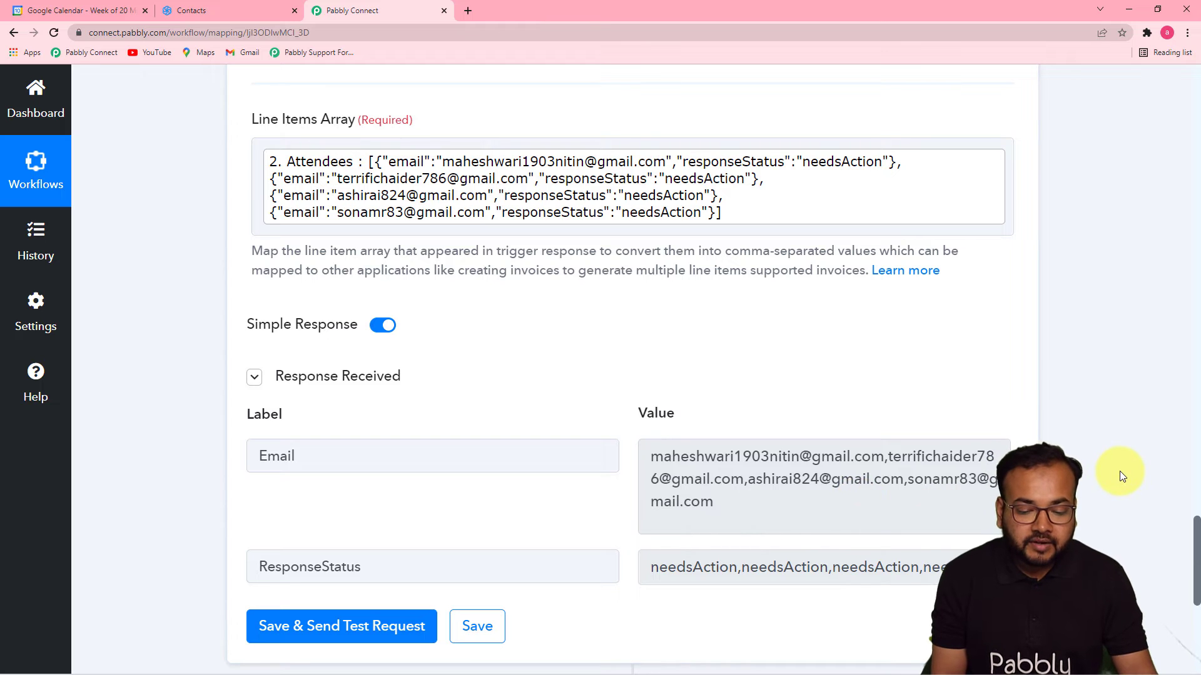
scroll(1120, 471, "down", 1)
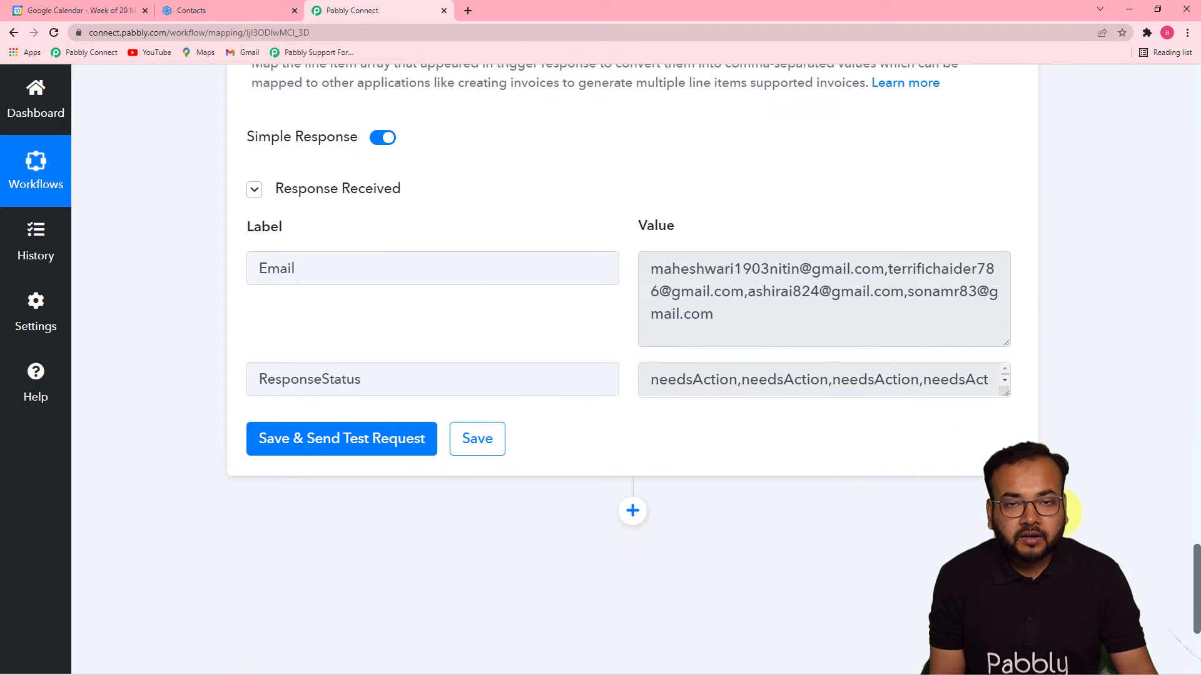
scroll(1074, 520, "up", 1)
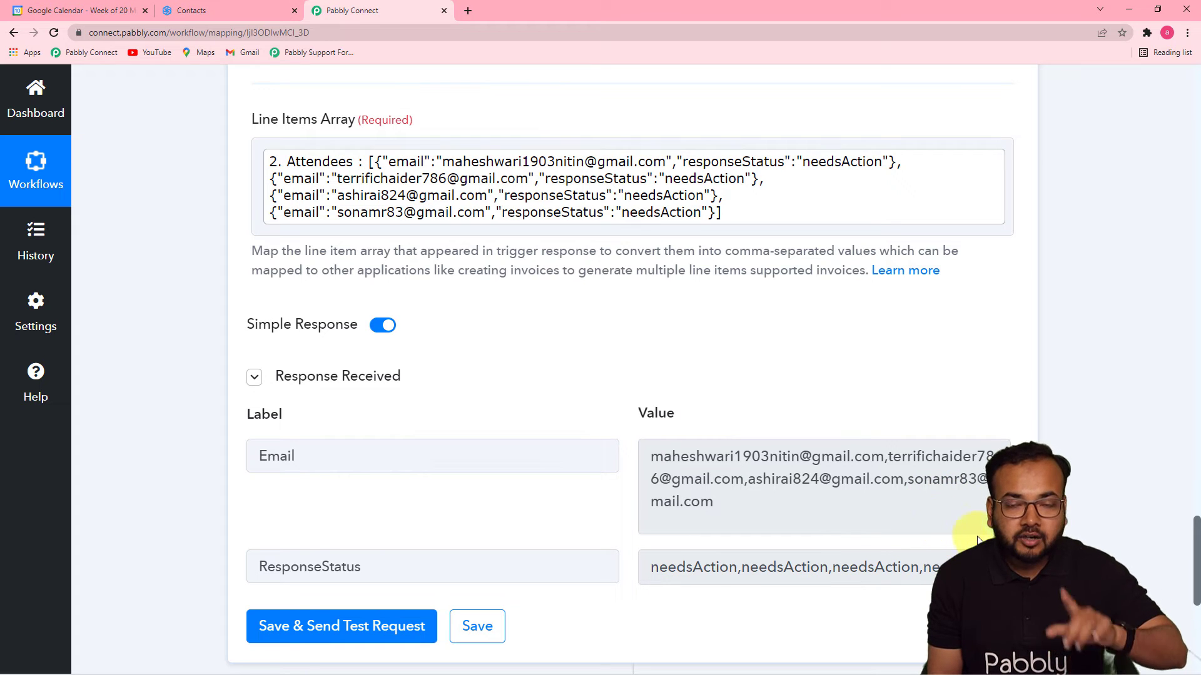
scroll(1091, 505, "down", 1)
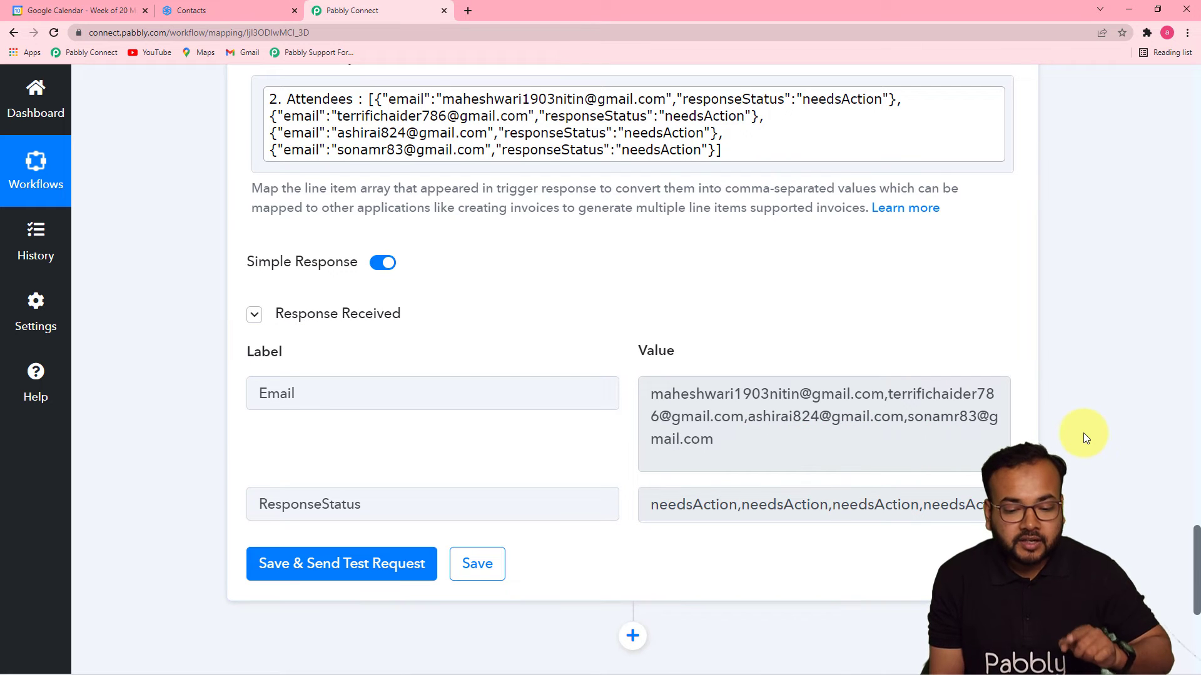
scroll(1084, 435, "down", 5)
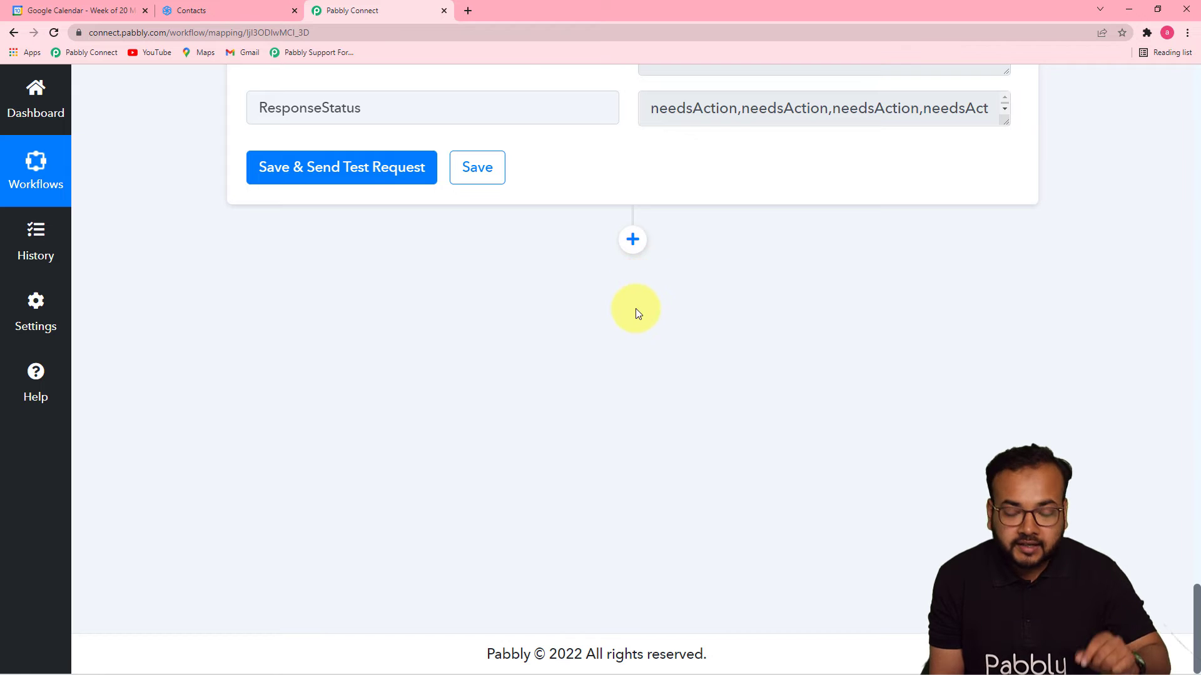
Add a Google Calendar 'Add Guests to an Event' action through the existing Google Calendar #49 connection.
left_click(634, 241)
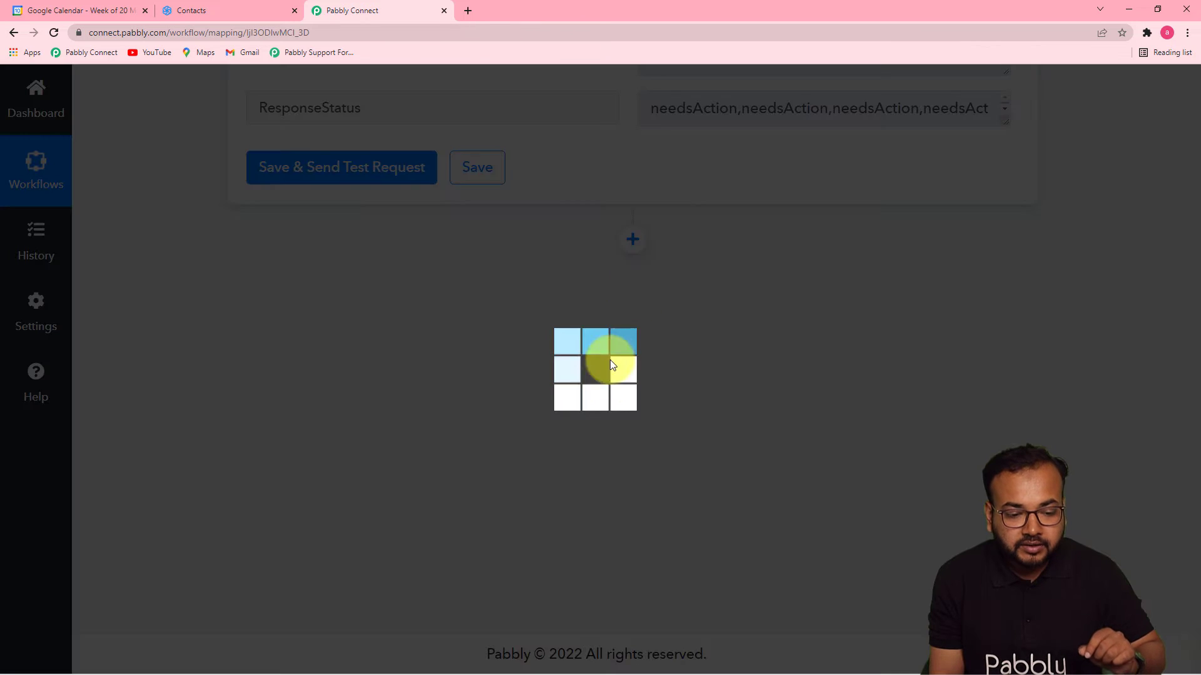
scroll(396, 448, "down", 3)
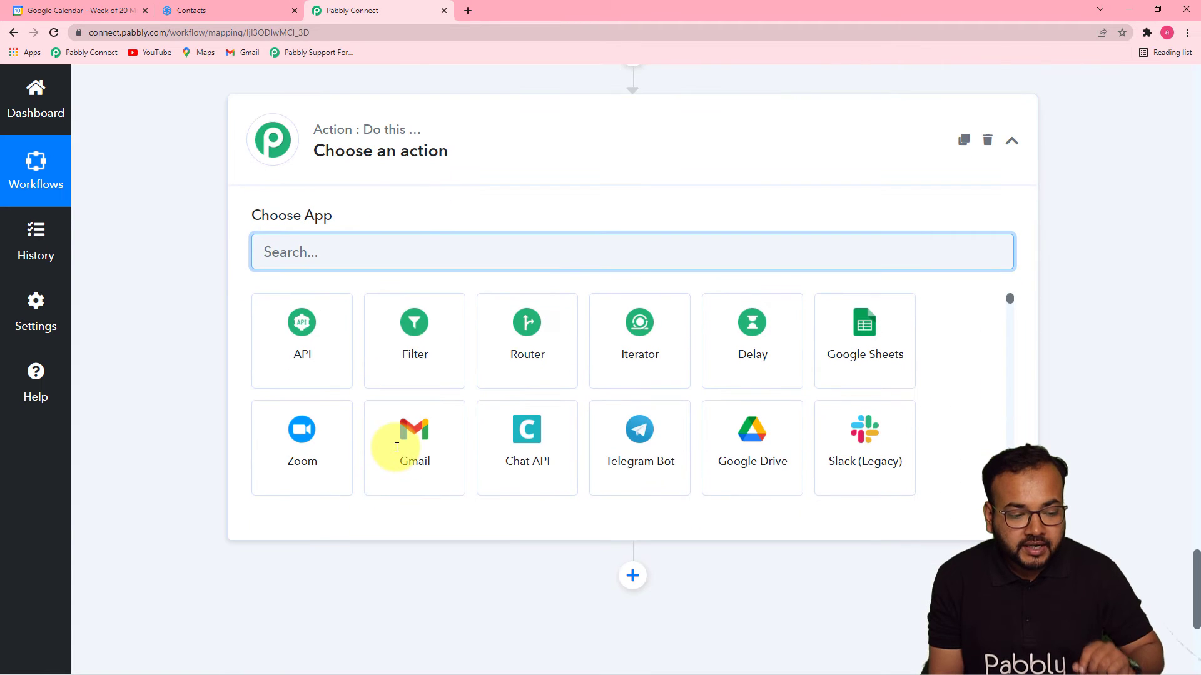
type("goo")
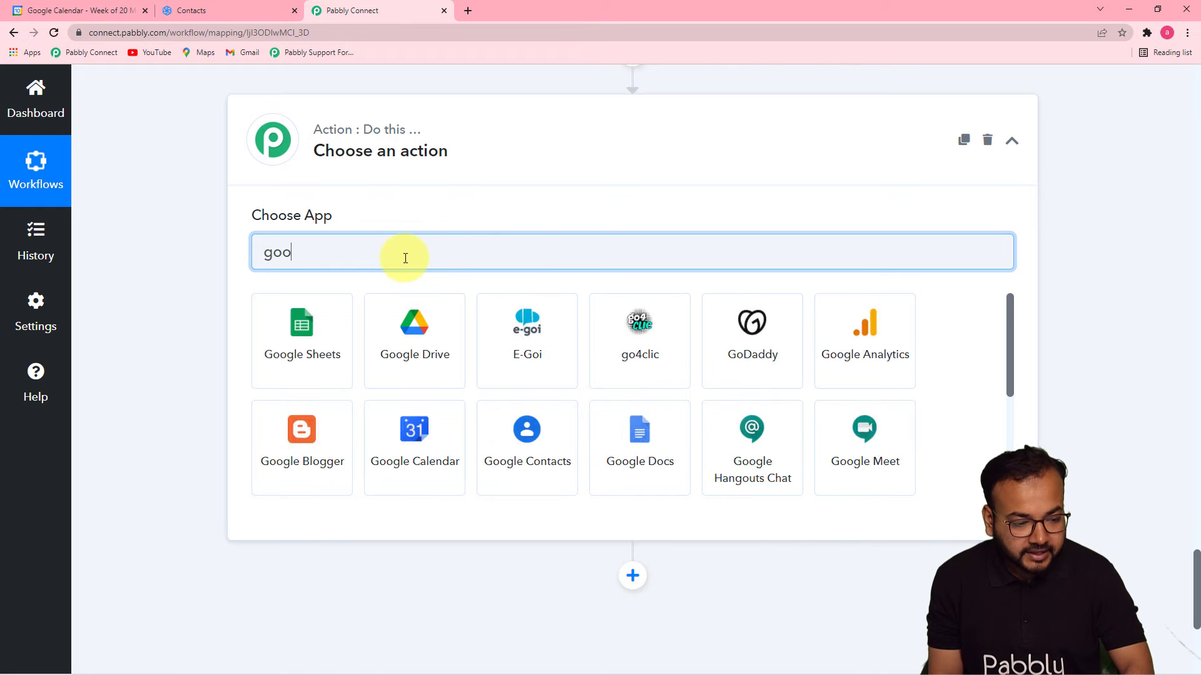
left_click(735, 374)
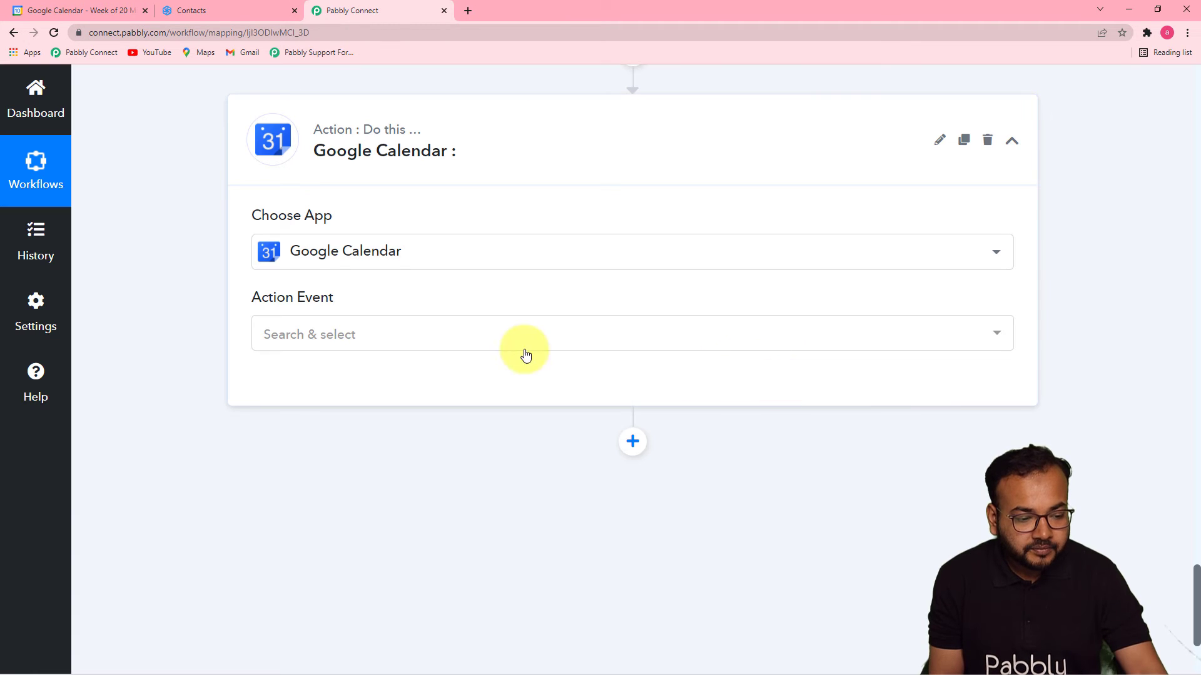
left_click(418, 337)
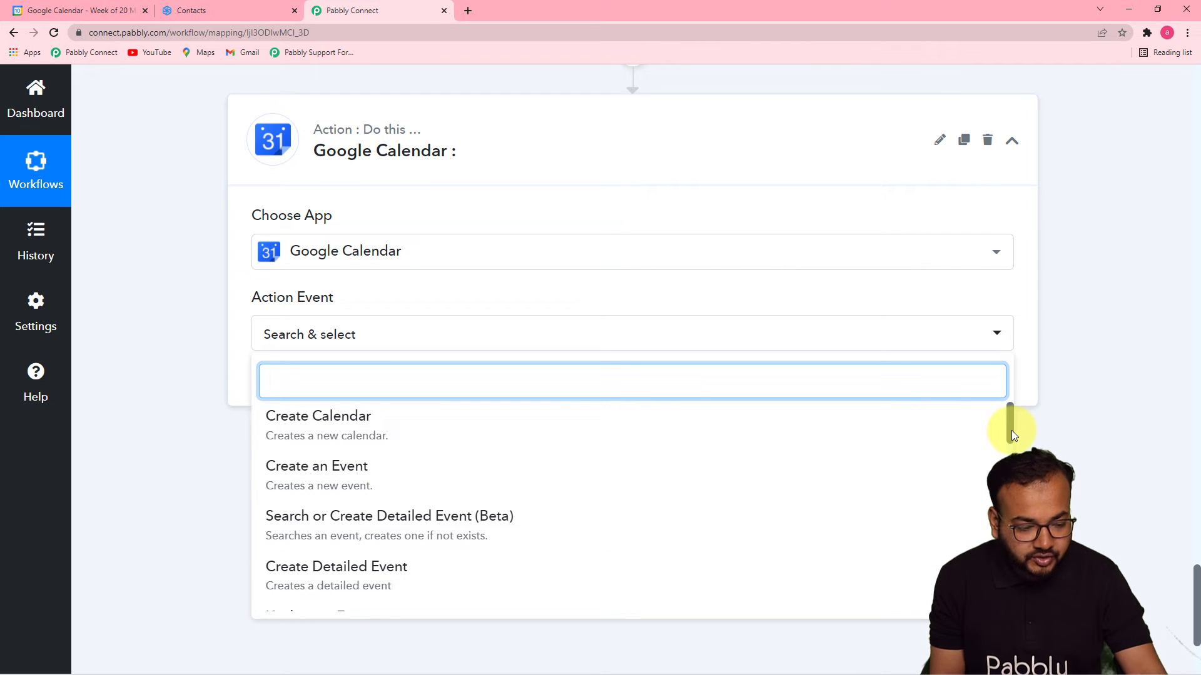
left_click_drag(1011, 431, 1006, 495)
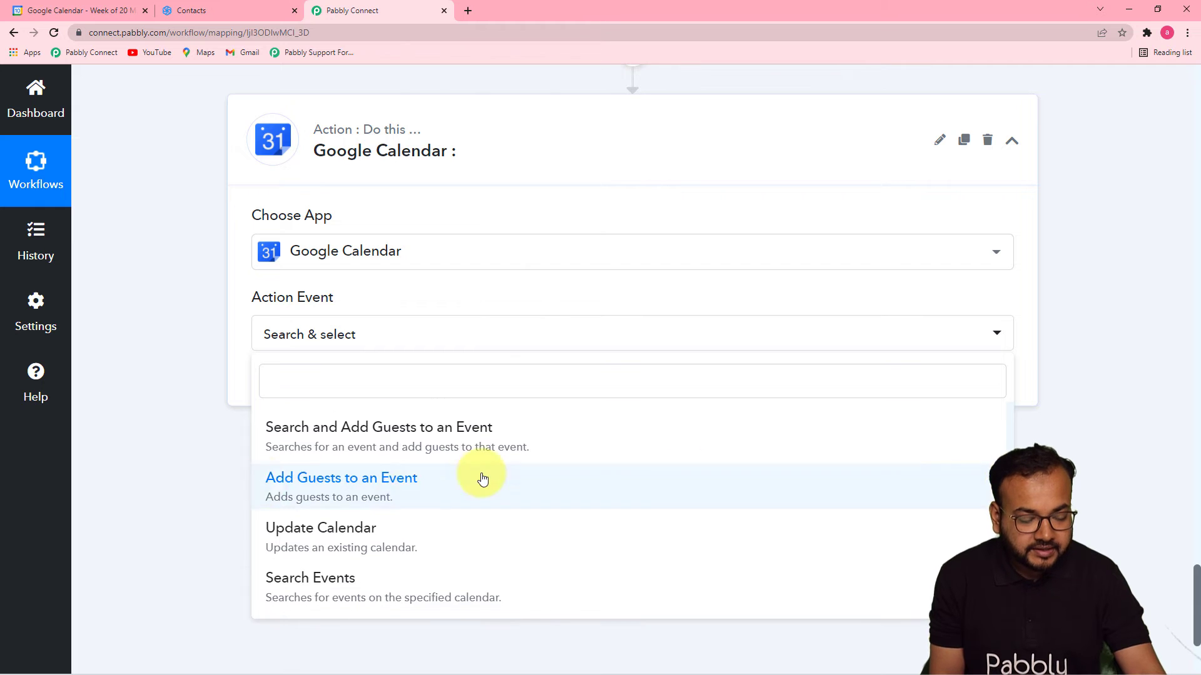
left_click(356, 507)
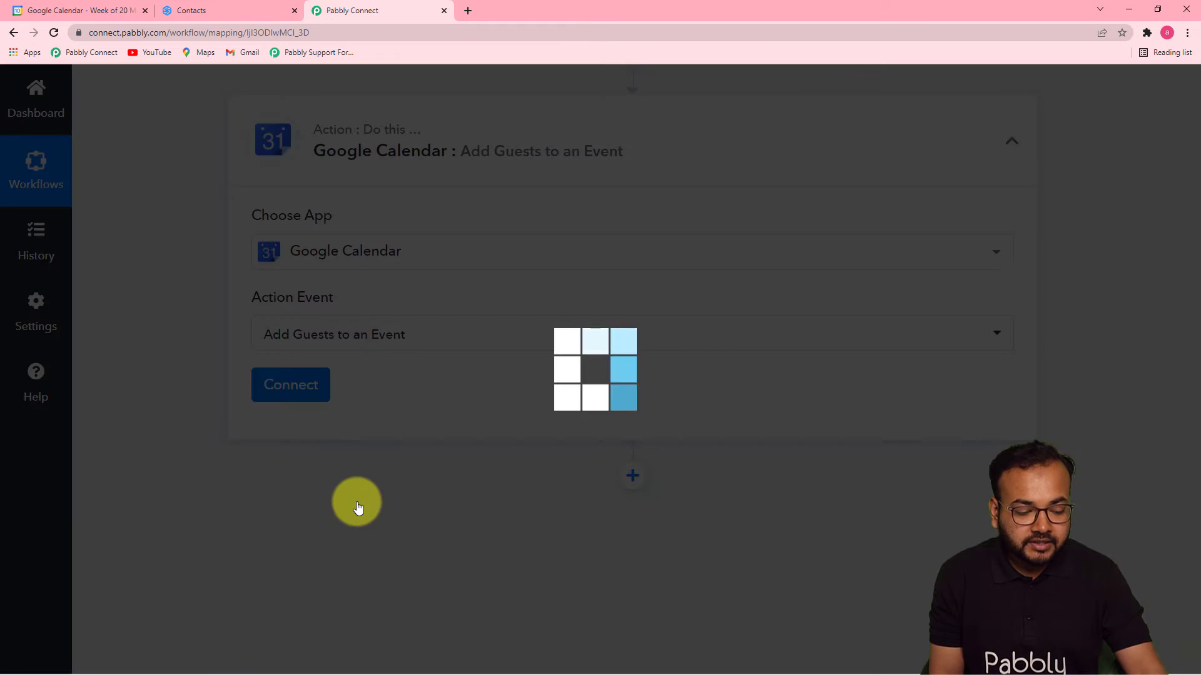
left_click(292, 386)
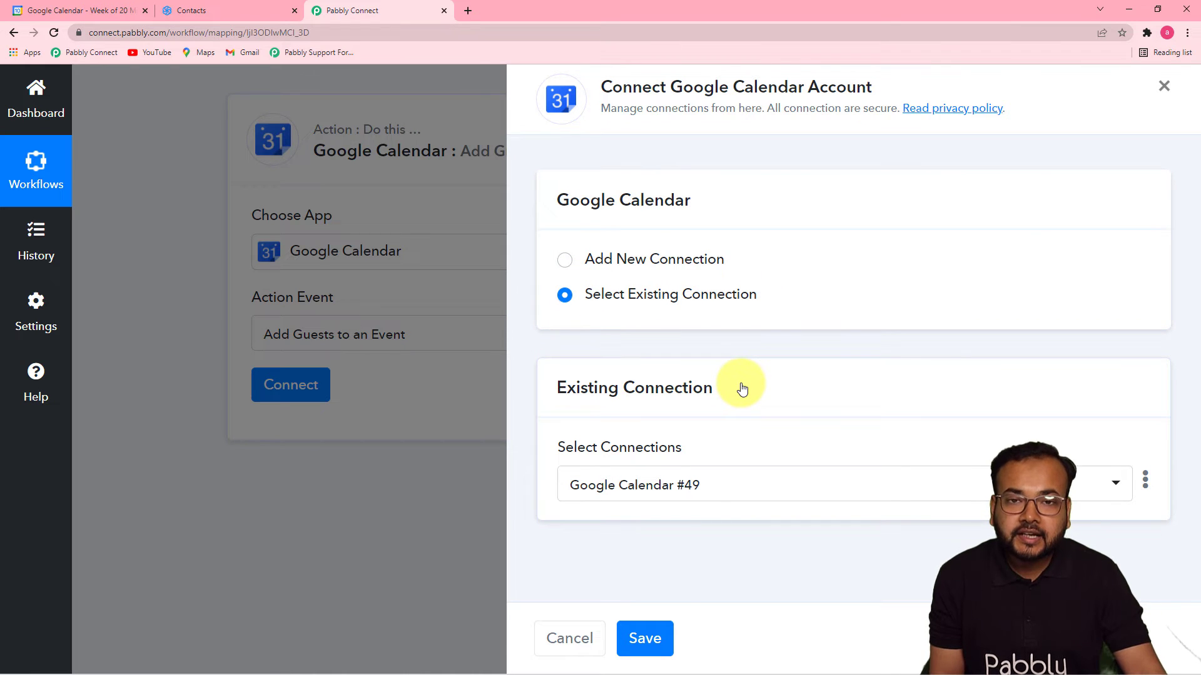
left_click(653, 638)
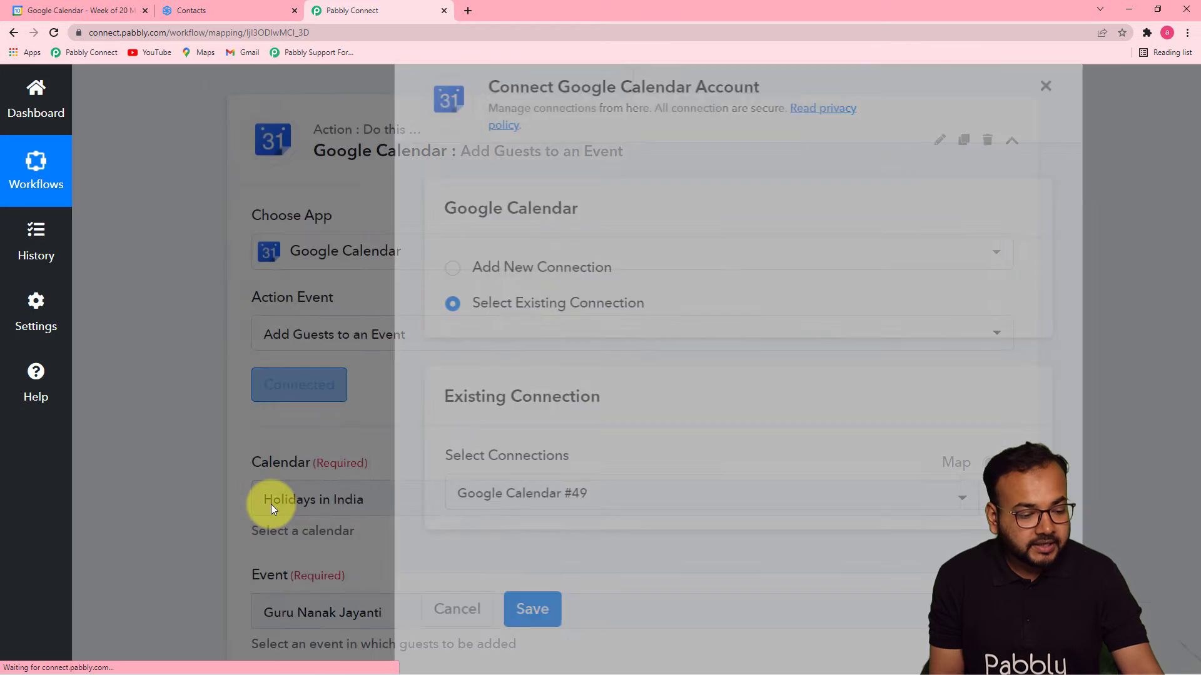
Set Calendar to My Calendar and Event to Annual General Meeting(AGM).
scroll(166, 470, "down", 5)
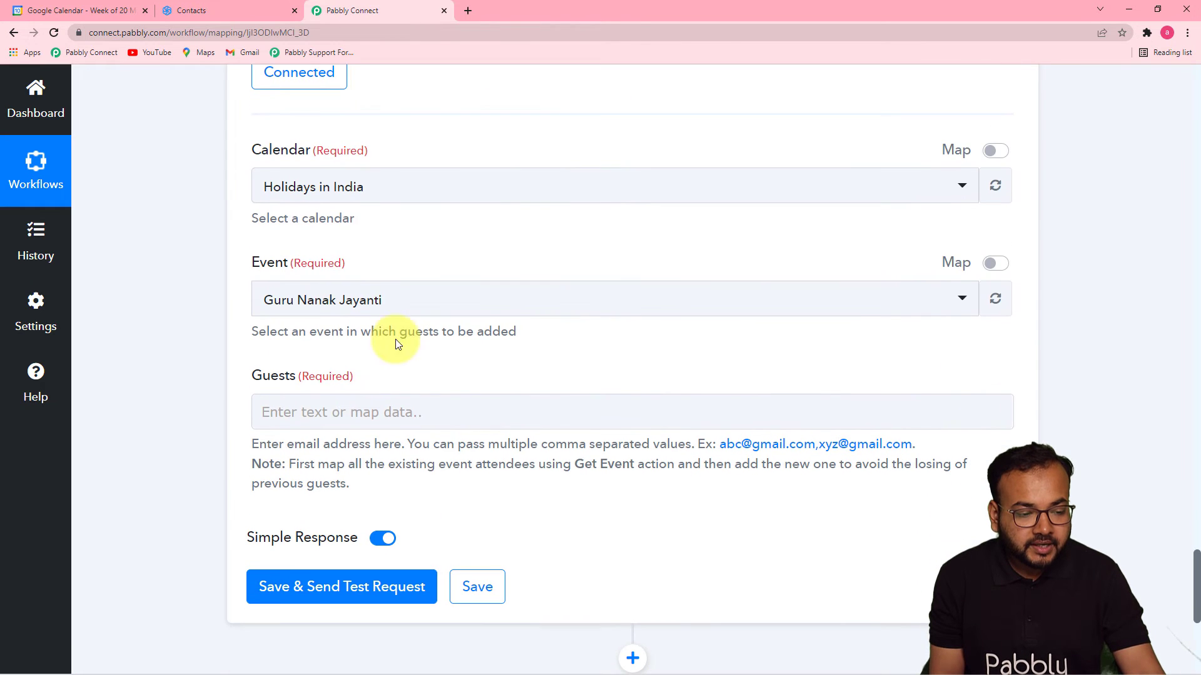
left_click(490, 185)
left_click(344, 334)
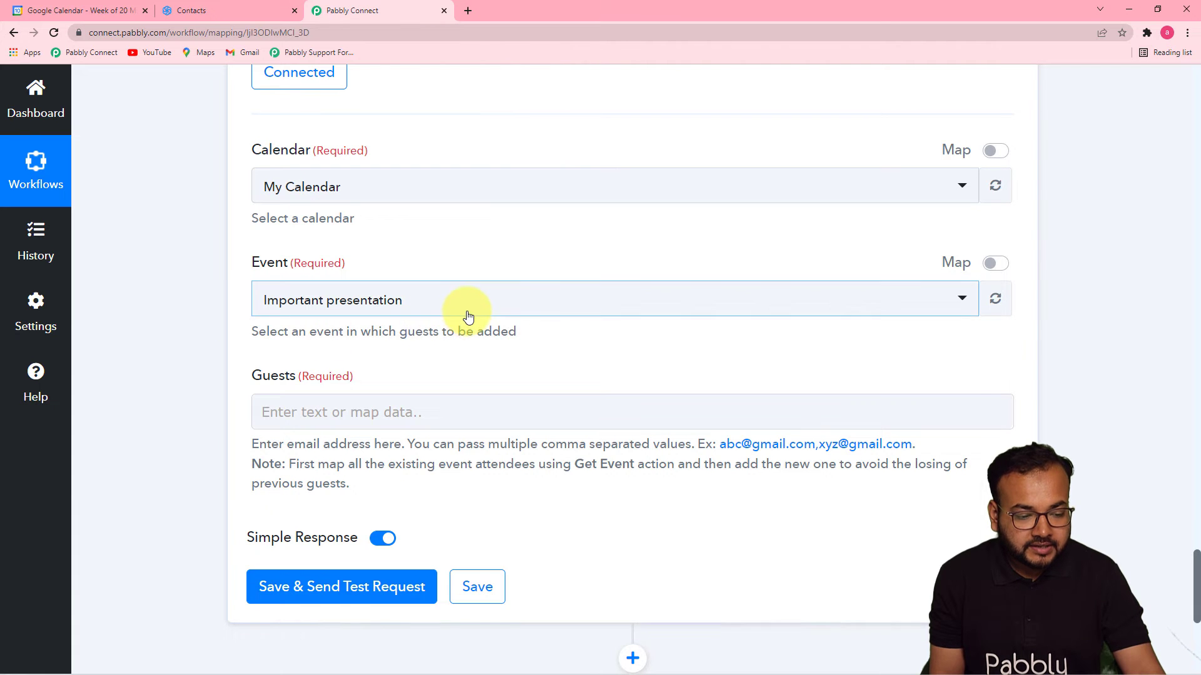
left_click(469, 317)
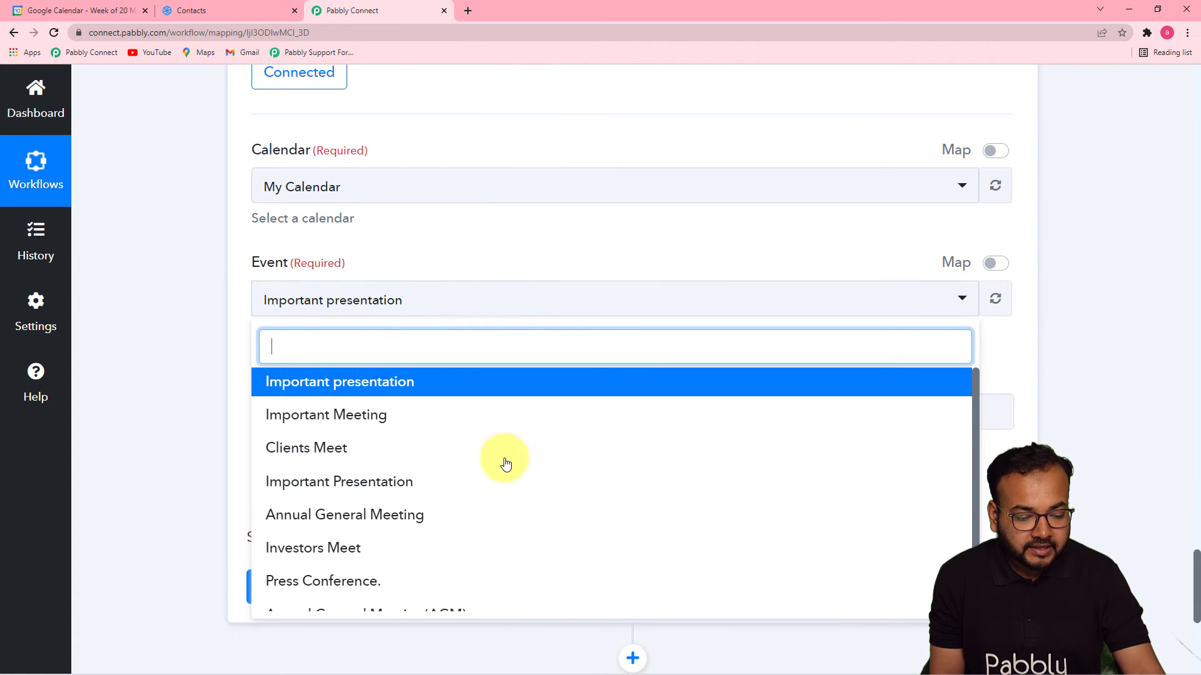
scroll(496, 522, "down", 3)
left_click(409, 481)
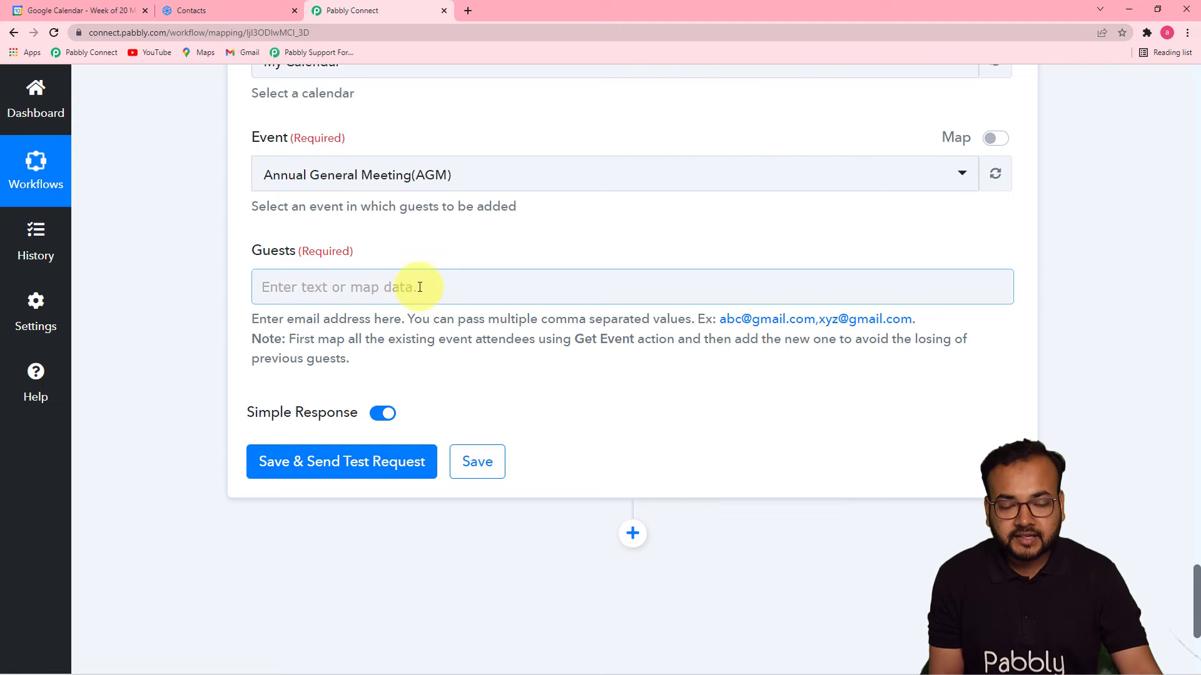
Scroll back through the workflow and bring up earlier steps' data for the Guests field.
scroll(1097, 450, "up", 2)
scroll(1094, 486, "up", 12)
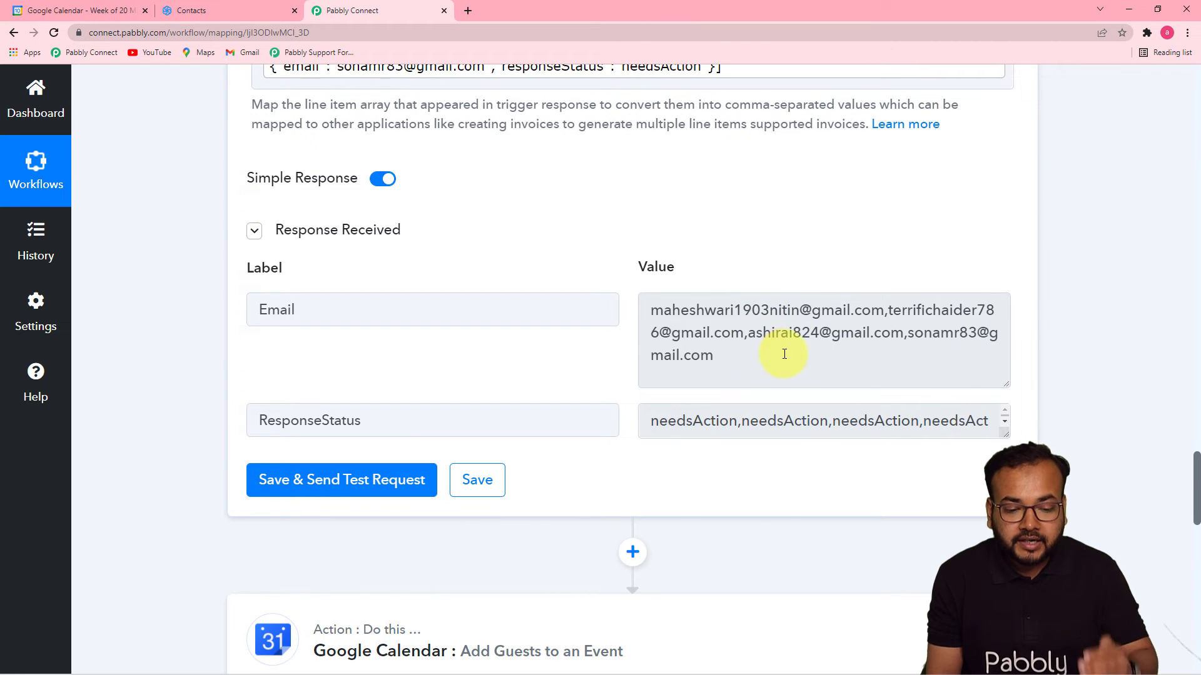
scroll(1180, 437, "up", 3)
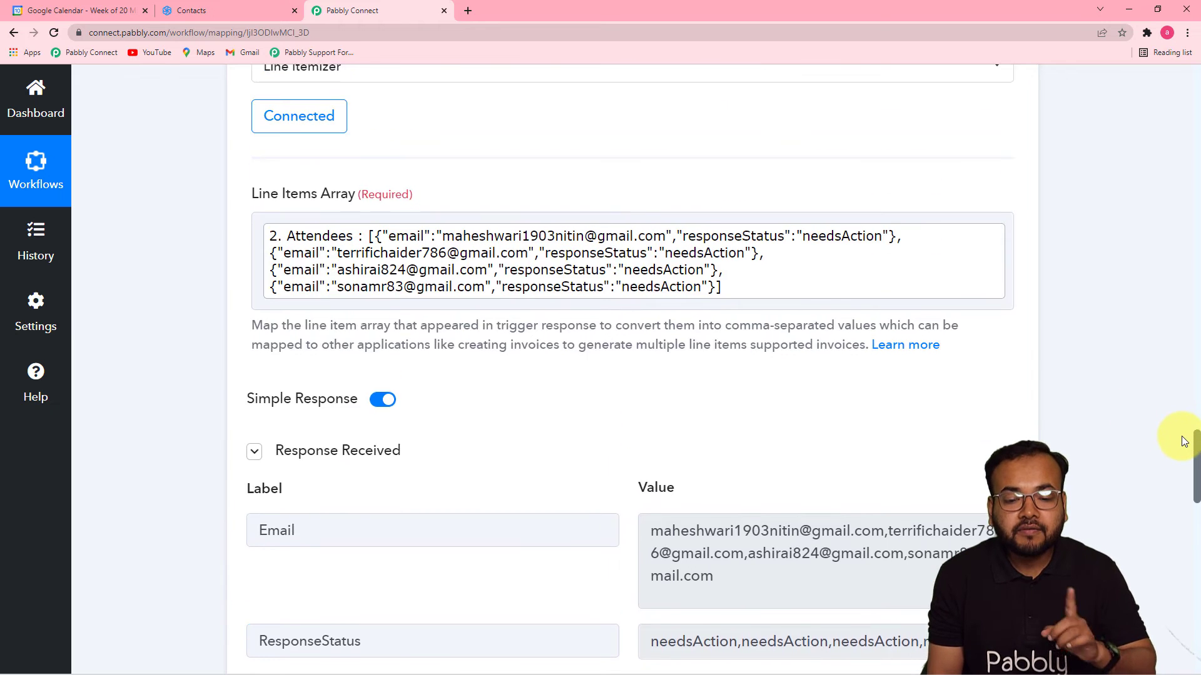
scroll(1184, 441, "up", 10)
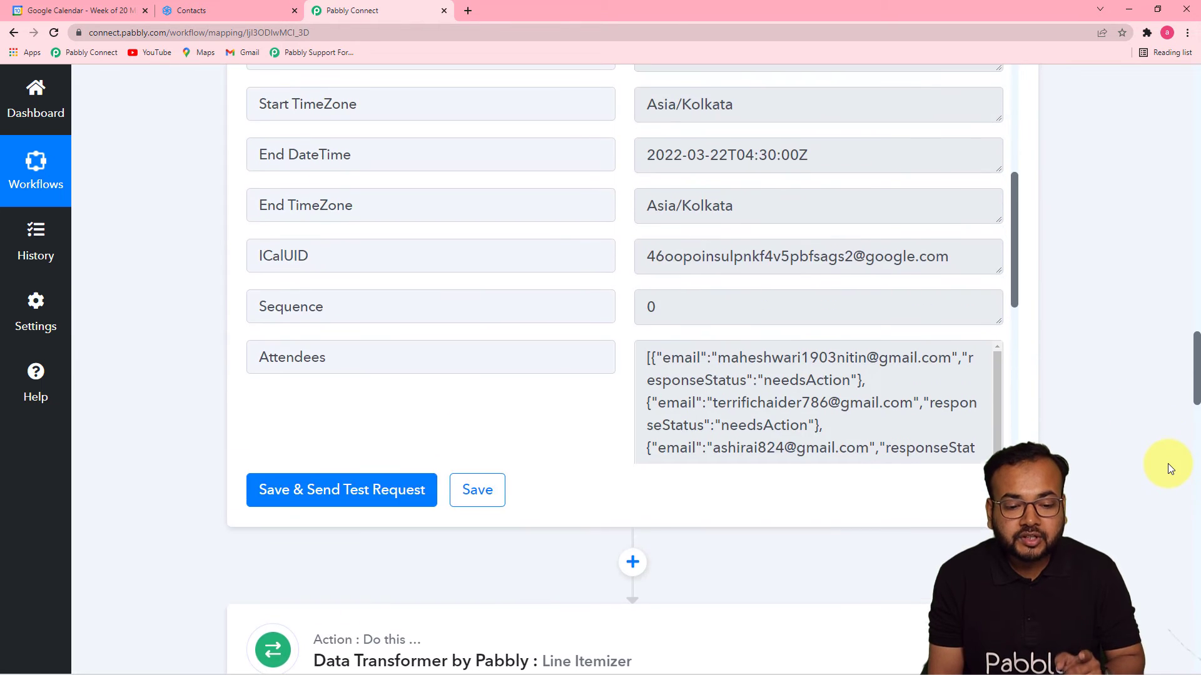
scroll(1168, 463, "up", 14)
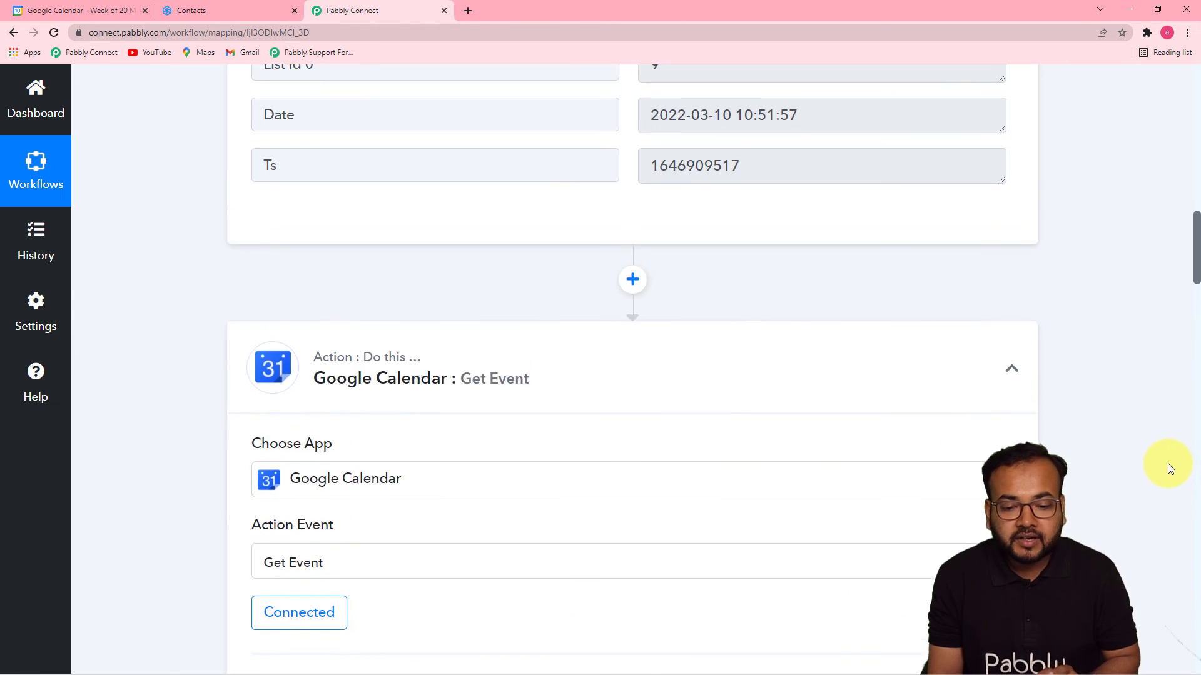
scroll(1168, 463, "up", 5)
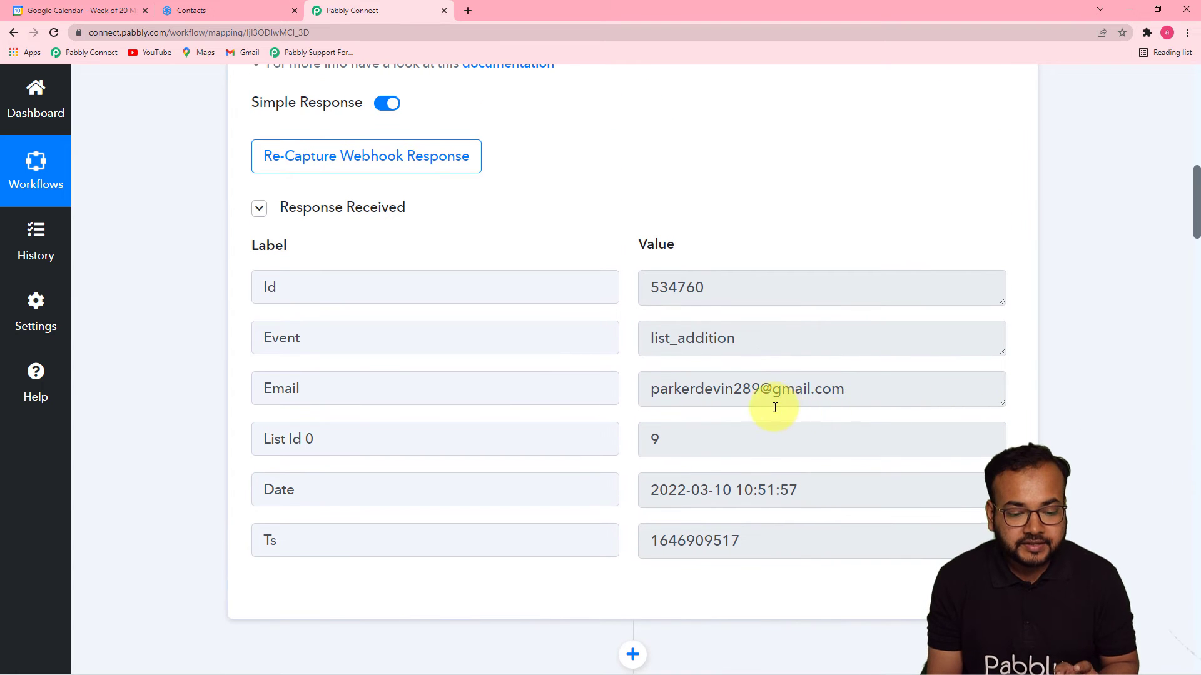
scroll(1139, 389, "down", 10)
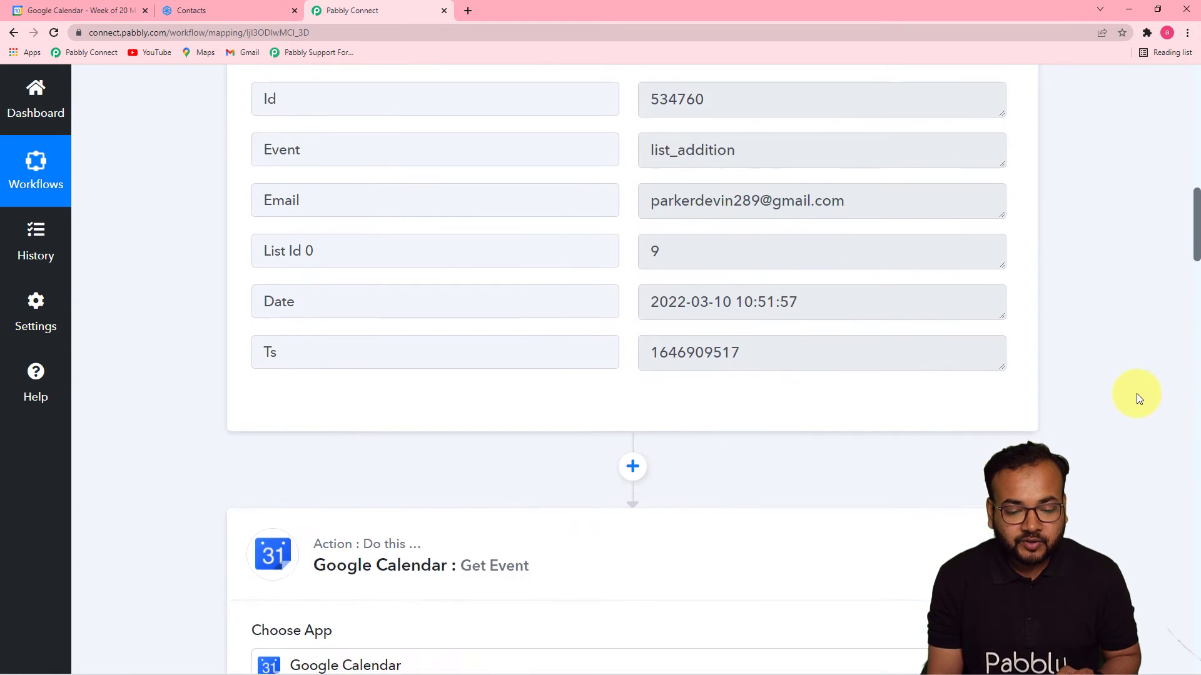
left_click_drag(1184, 279, 1176, 583)
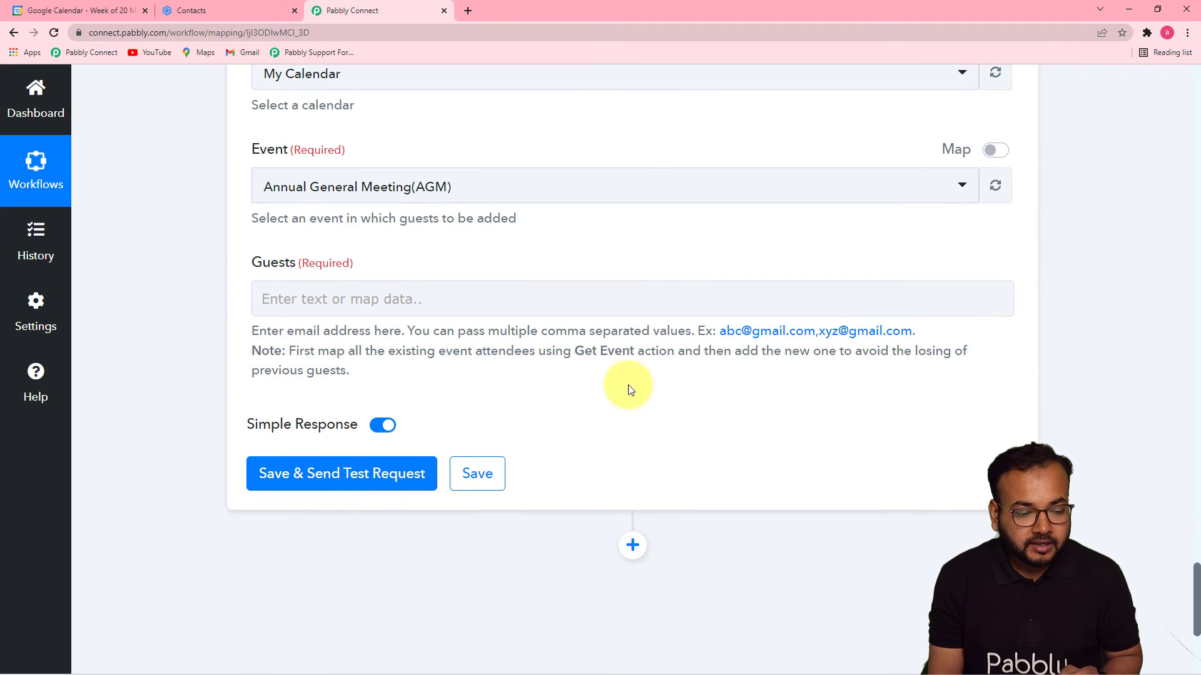
left_click(469, 302)
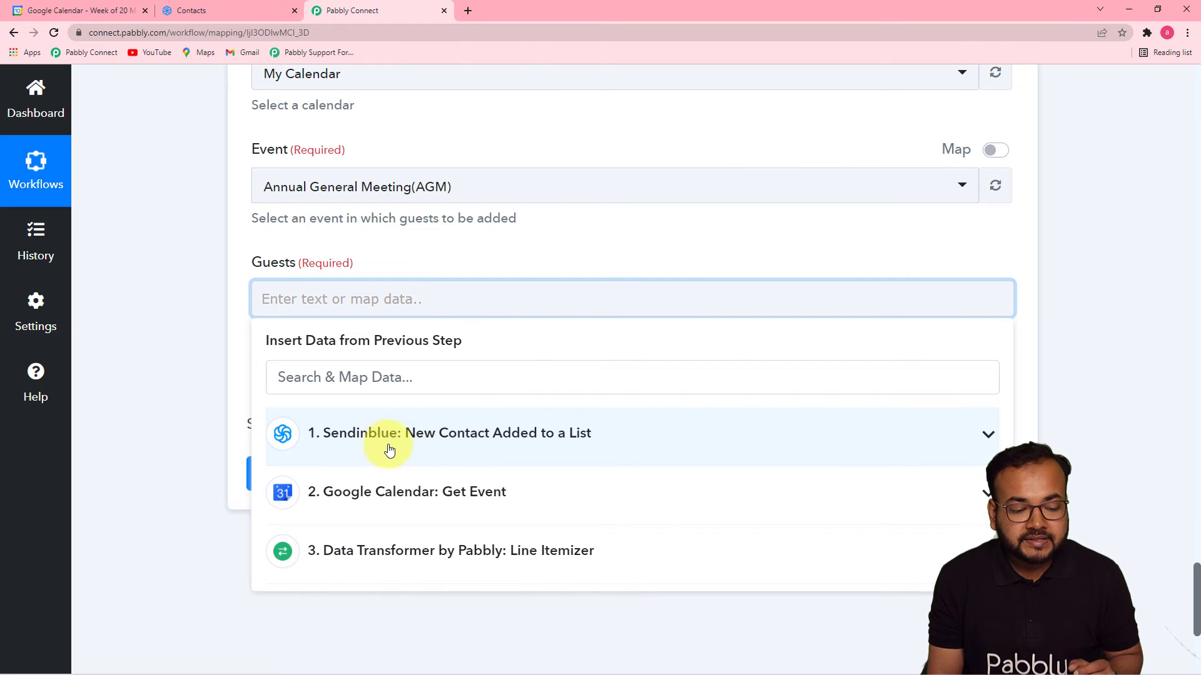
Map Sendinblue's '1. Email' and the Line Itemizer's '3. Email' into the Guests field.
left_click(474, 449)
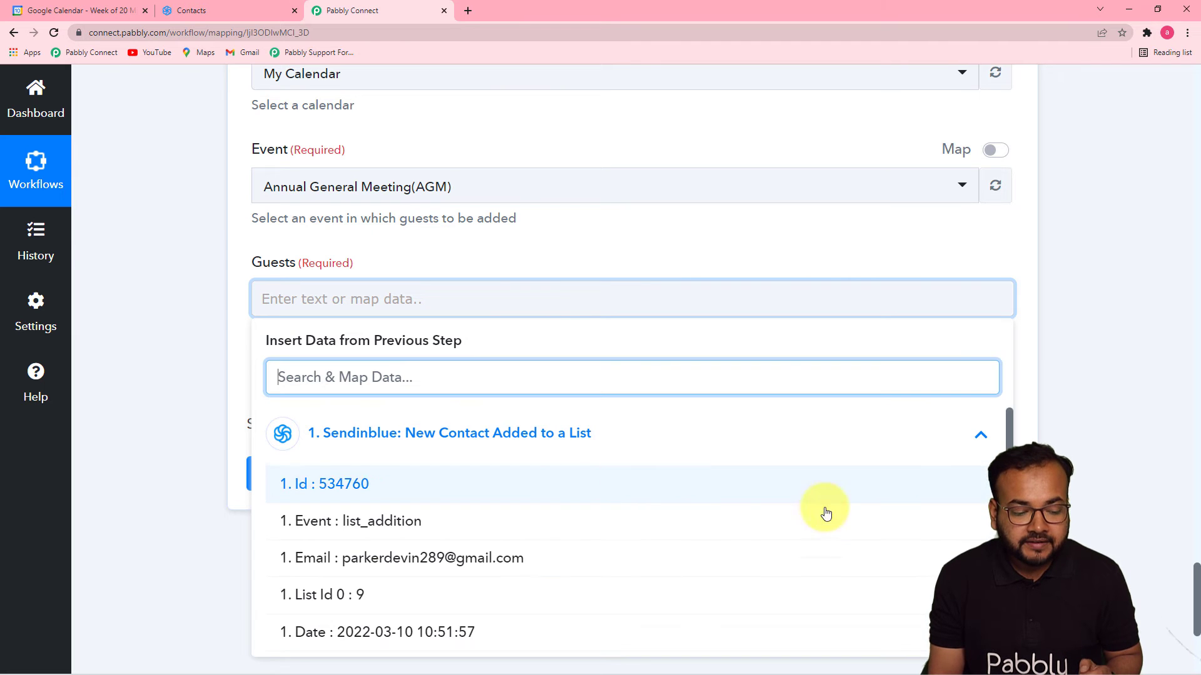
left_click(451, 558)
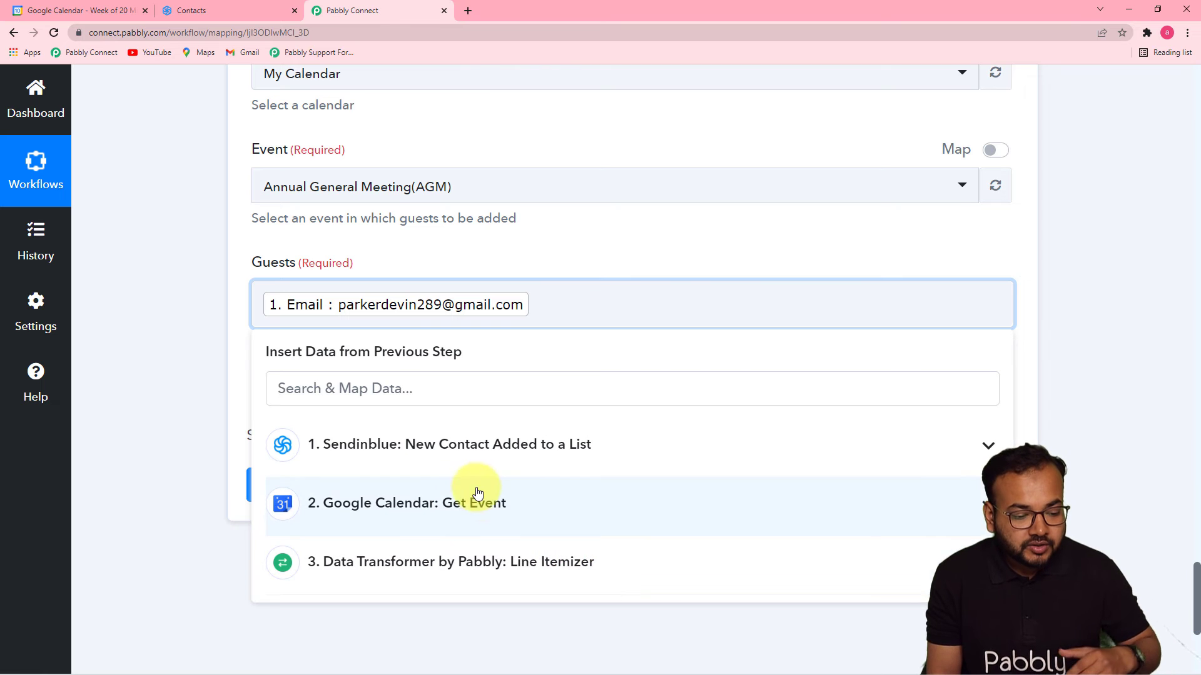
left_click(348, 567)
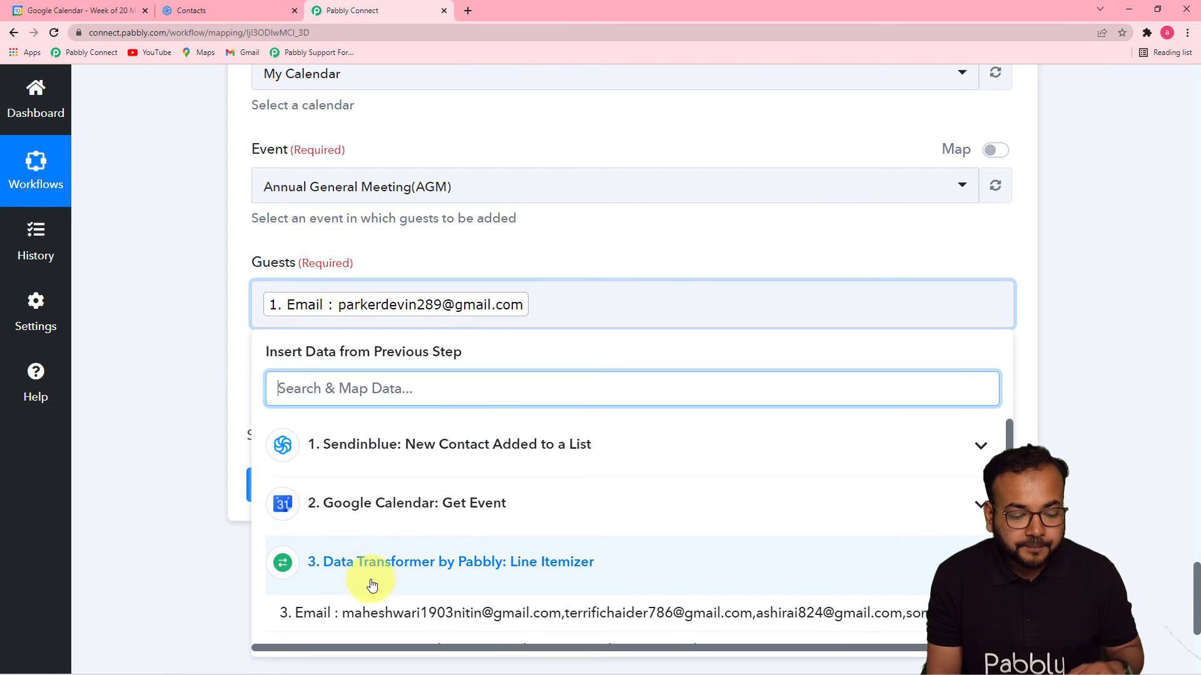
left_click_drag(1009, 500, 1010, 525)
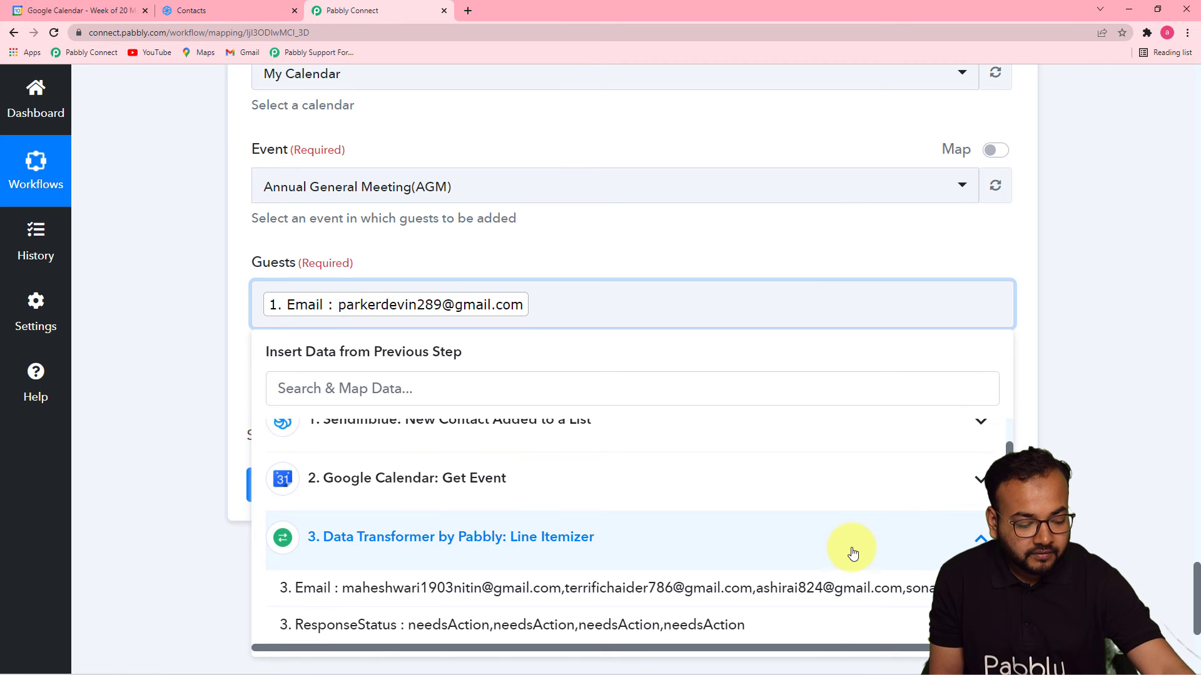
left_click(350, 591)
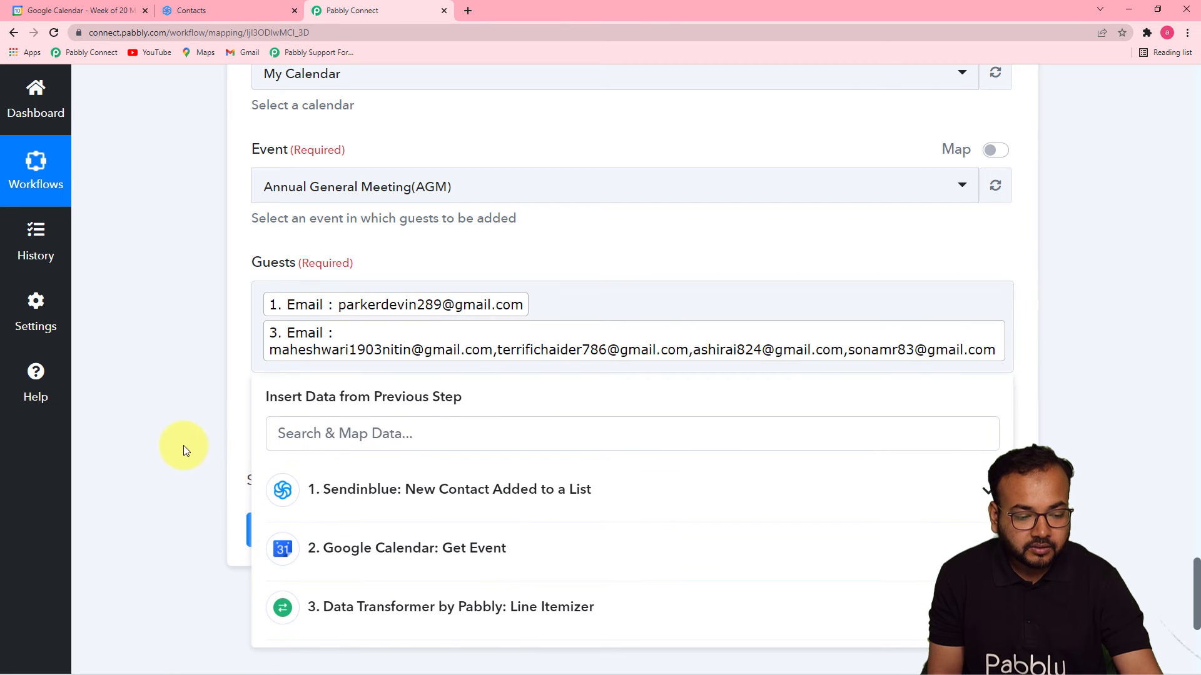
left_click(182, 445)
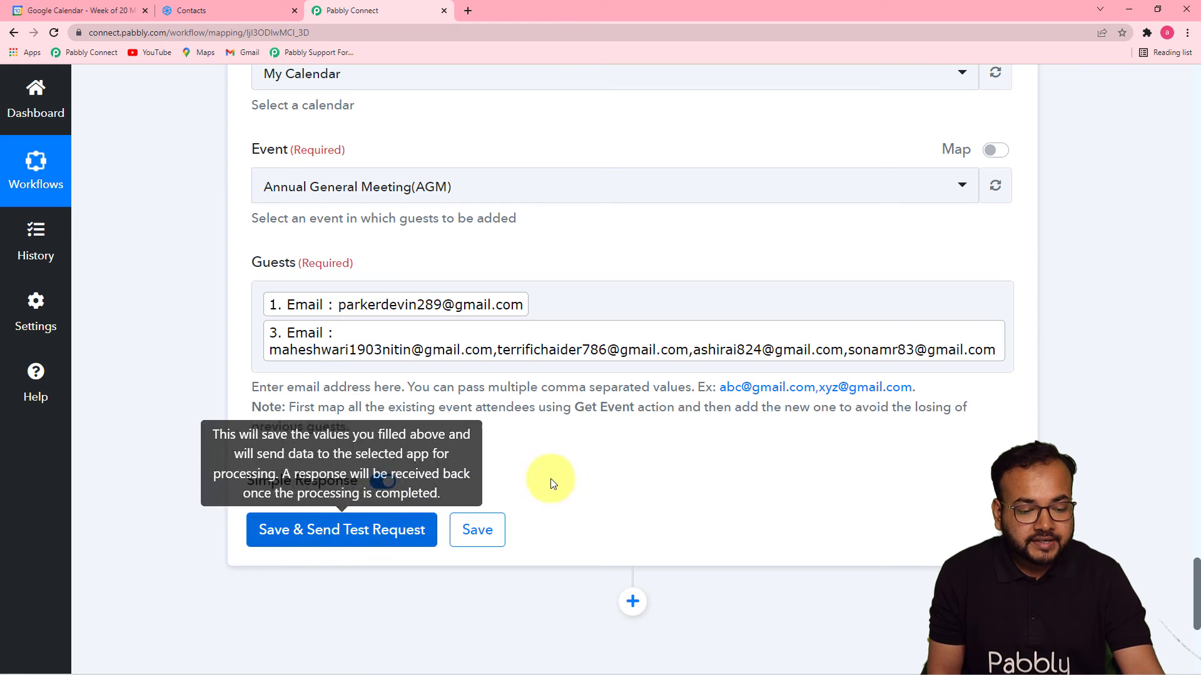
Check the AGM event in Google Calendar, then test the step, getting an 'Invalid attendee email' 400 error.
left_click(481, 345)
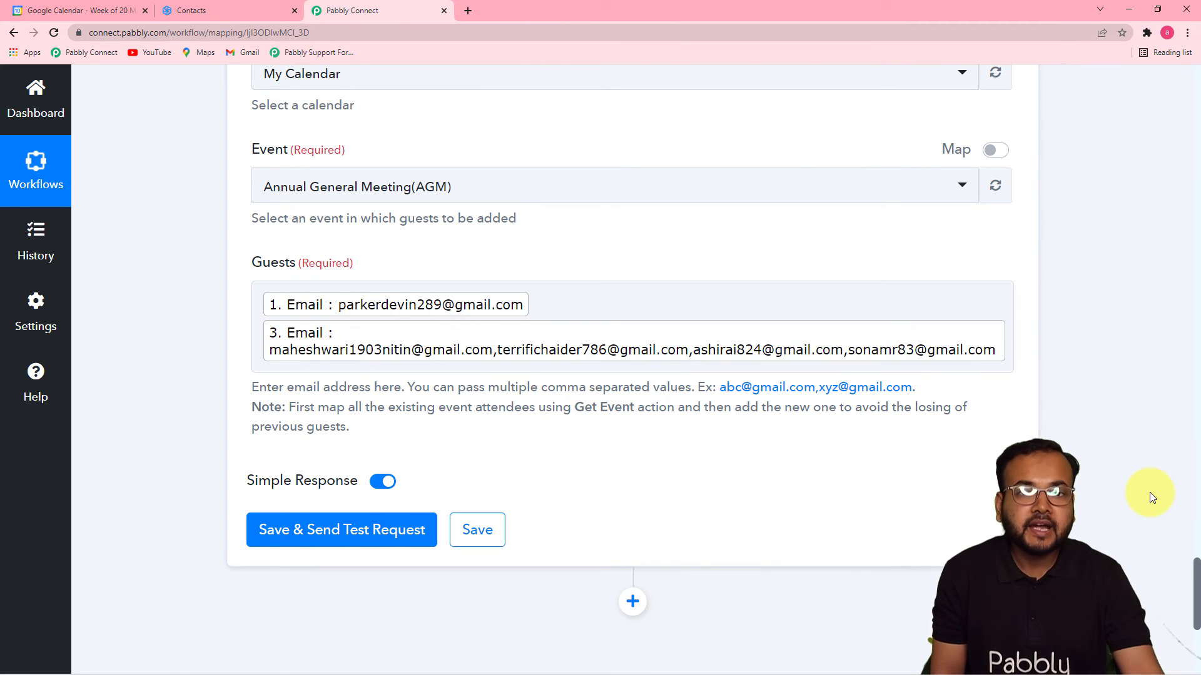
left_click(118, 11)
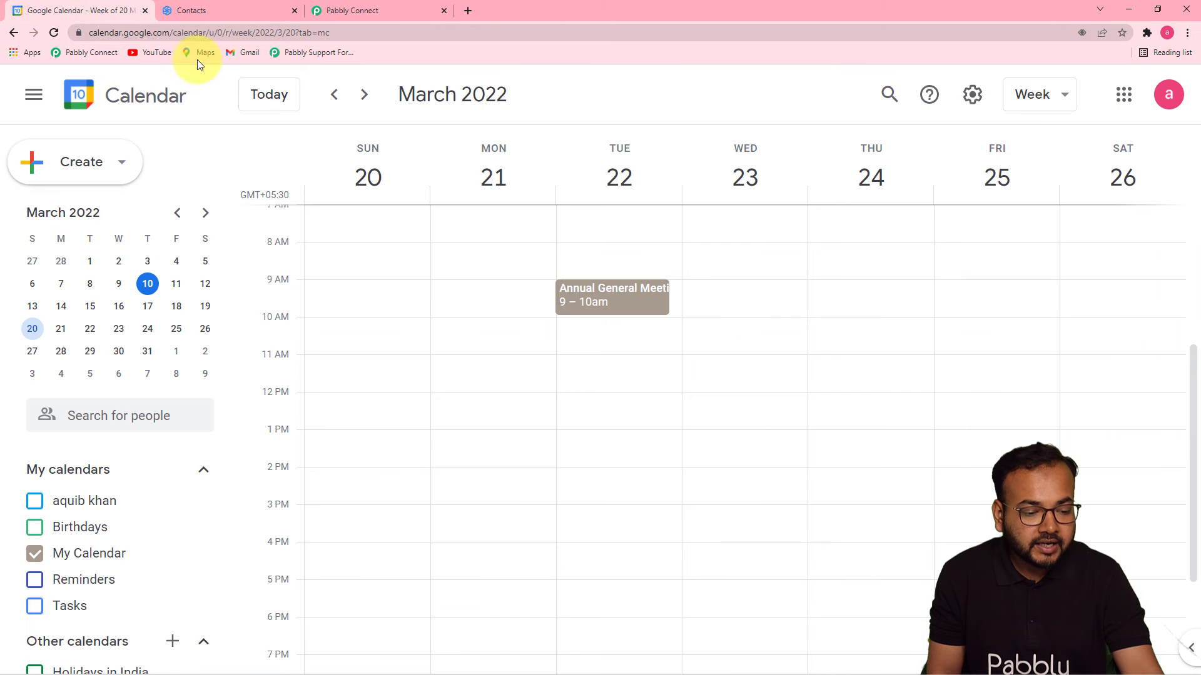
left_click(612, 307)
left_click(387, 10)
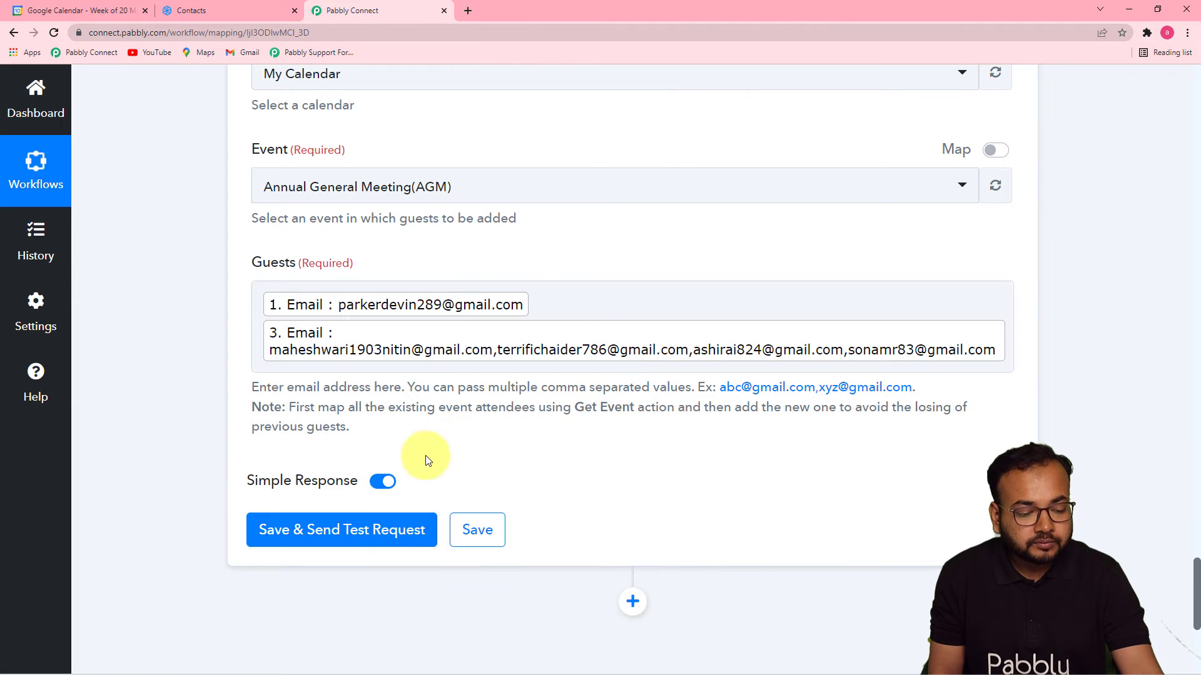
left_click(351, 529)
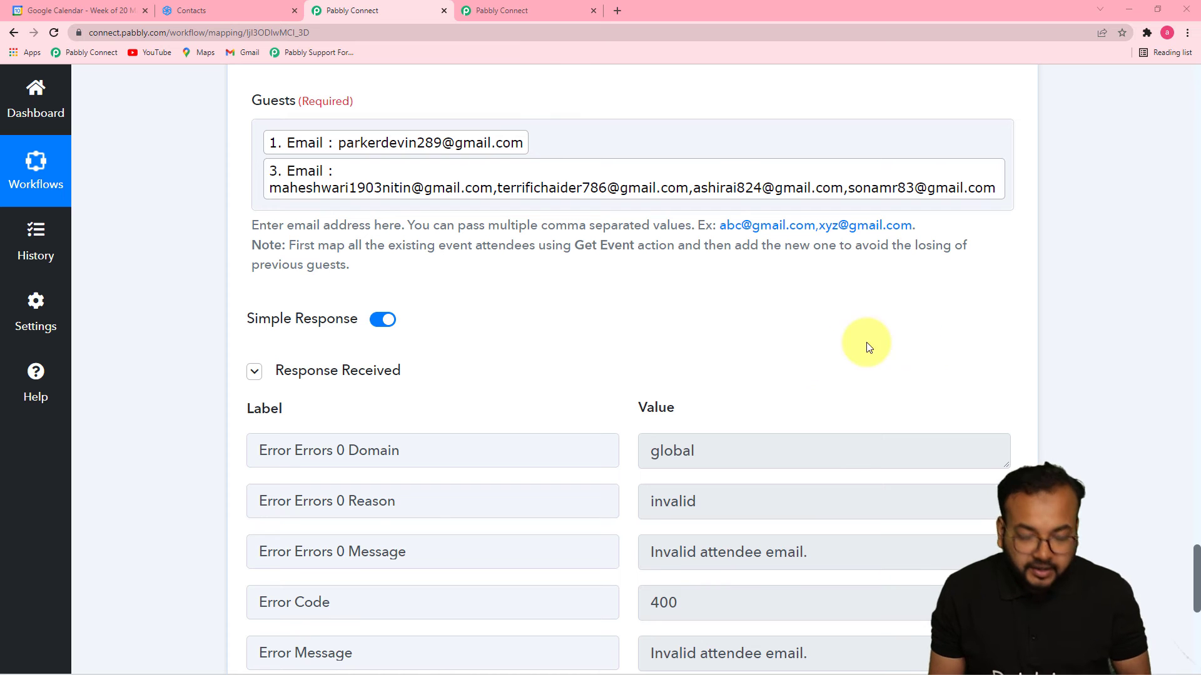
scroll(613, 383, "down", 4)
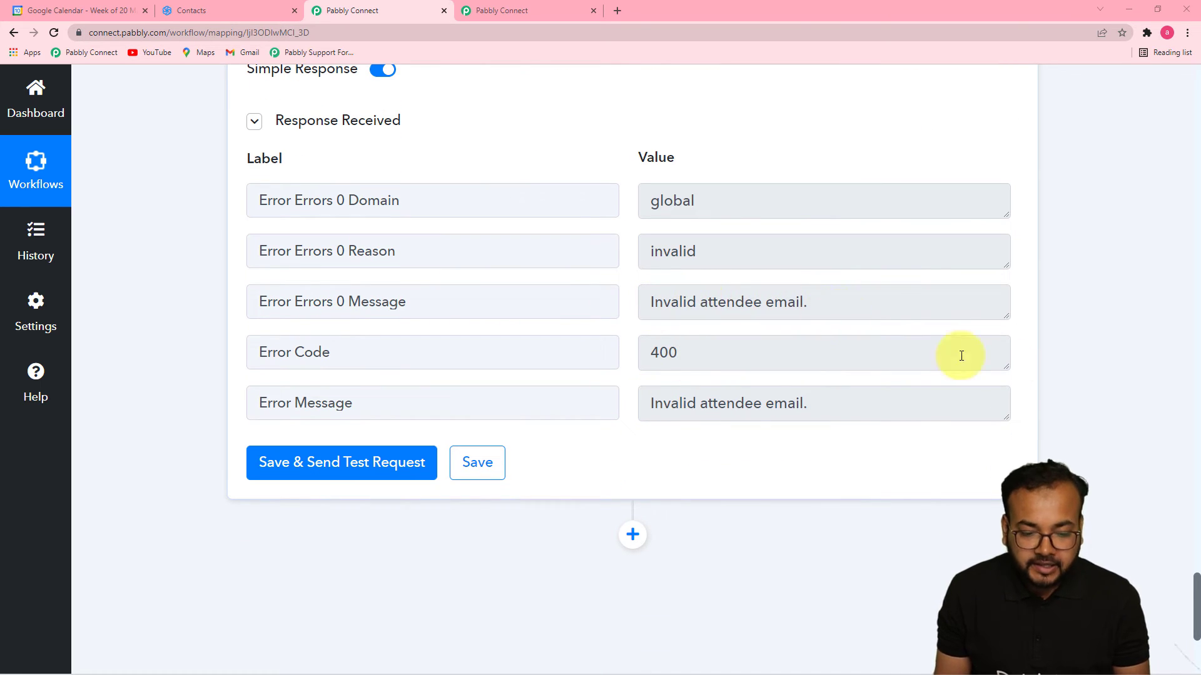
scroll(1071, 450, "up", 6)
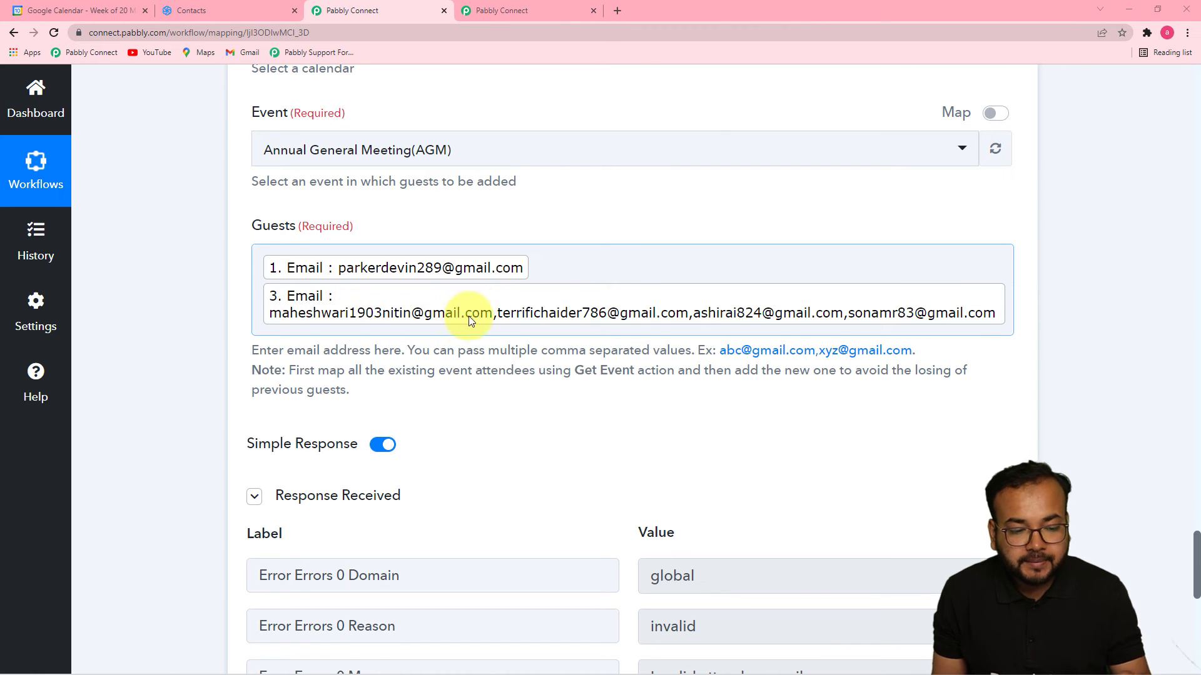
Put a comma between the two mapped Guests emails and retest, returning the confirmed AGM event.
left_click(534, 270)
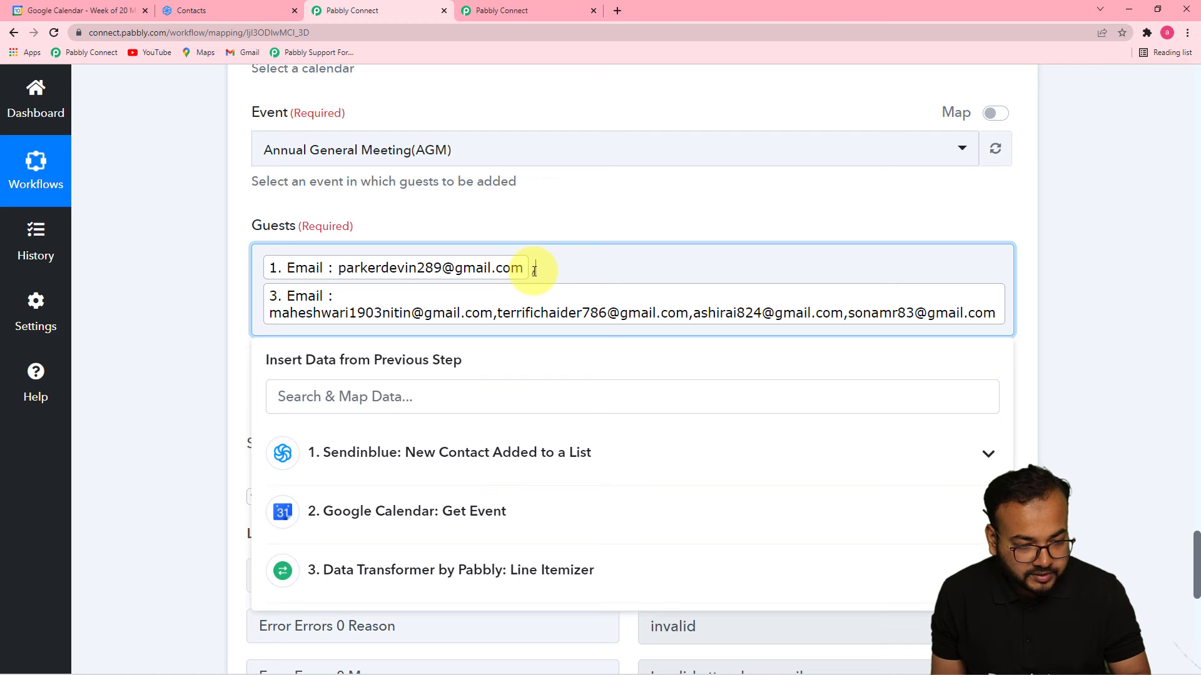
left_click(170, 293)
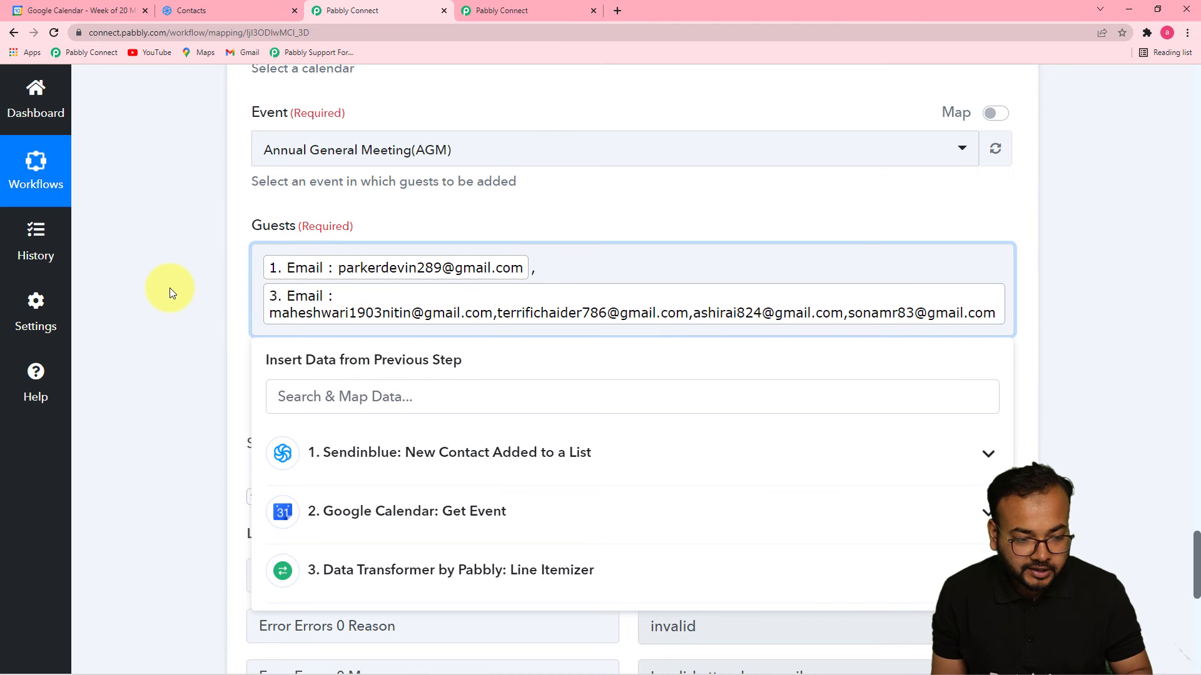
scroll(170, 292, "down", 1)
scroll(170, 288, "down", 6)
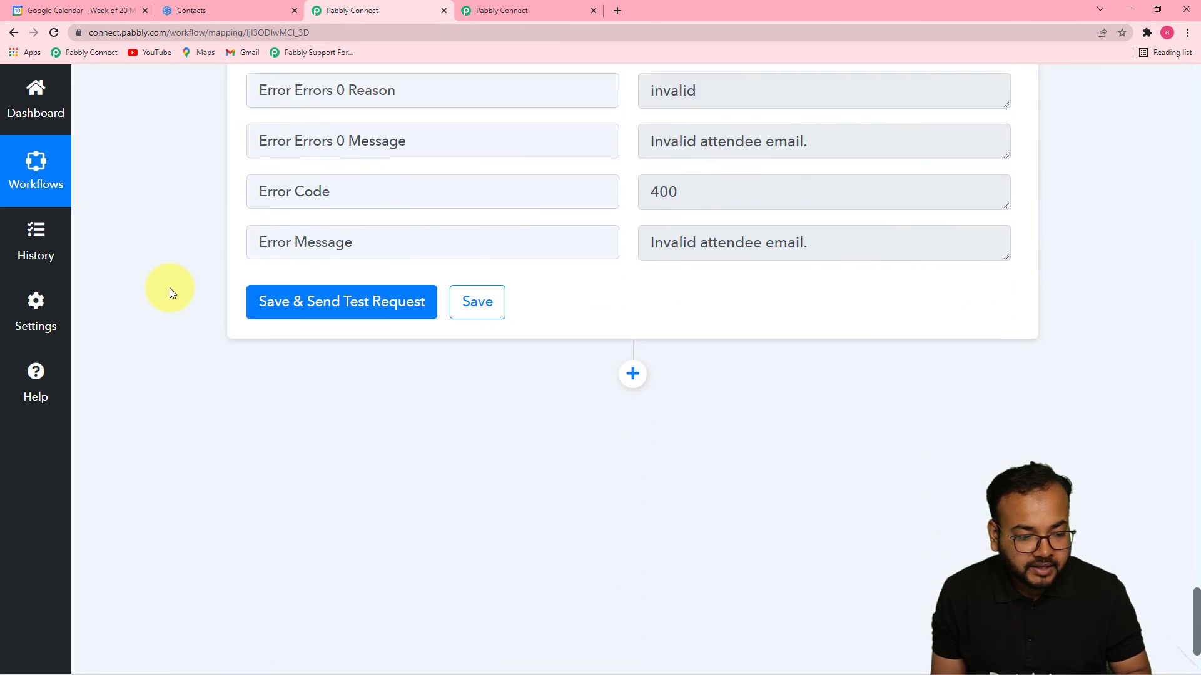
left_click(282, 274)
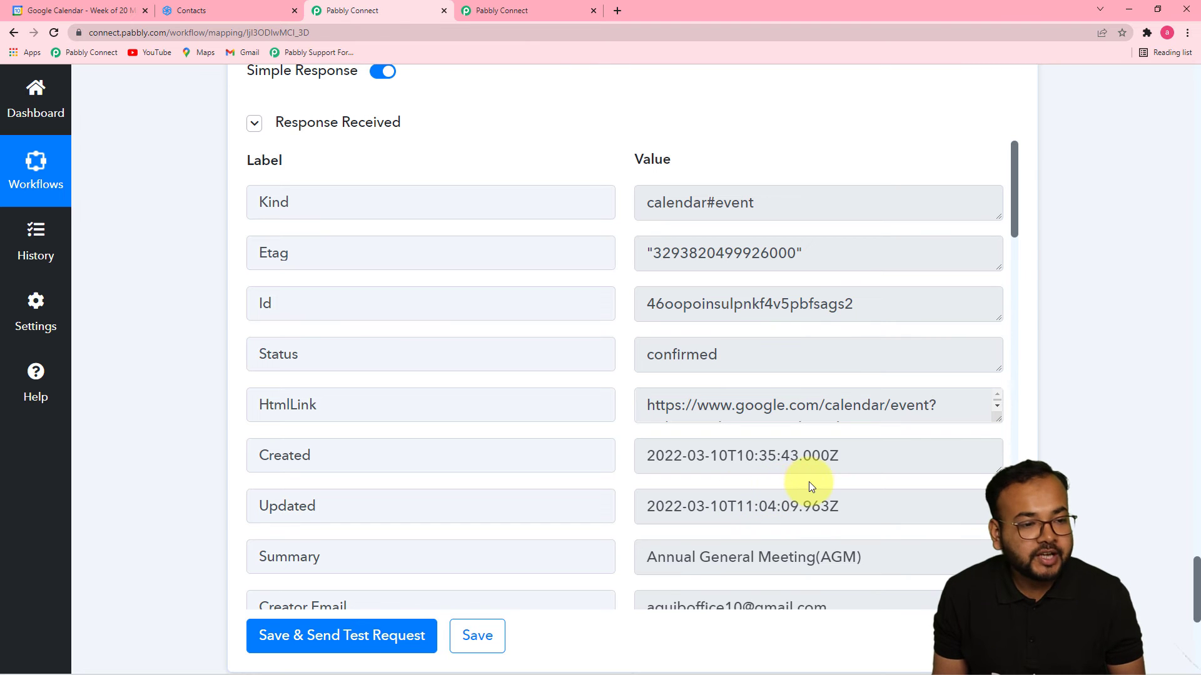
Reopen the AGM event in Google Calendar to confirm 5 guests, then return to Pabbly Connect.
left_click(100, 14)
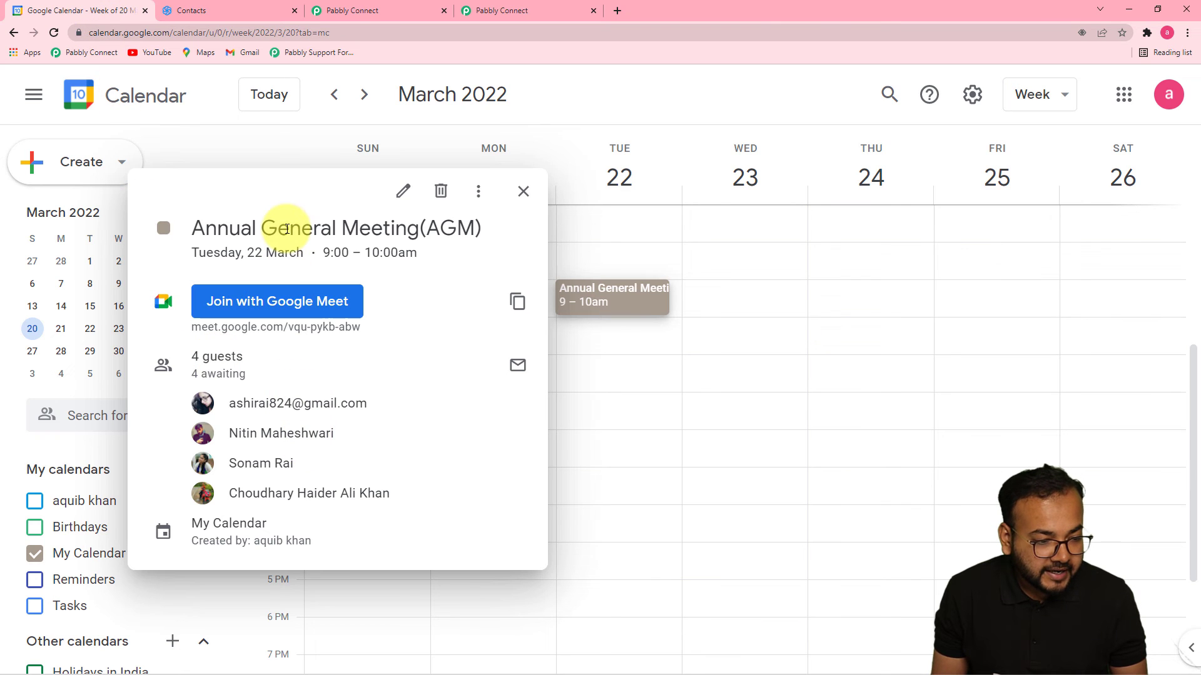
left_click(521, 193)
left_click(621, 298)
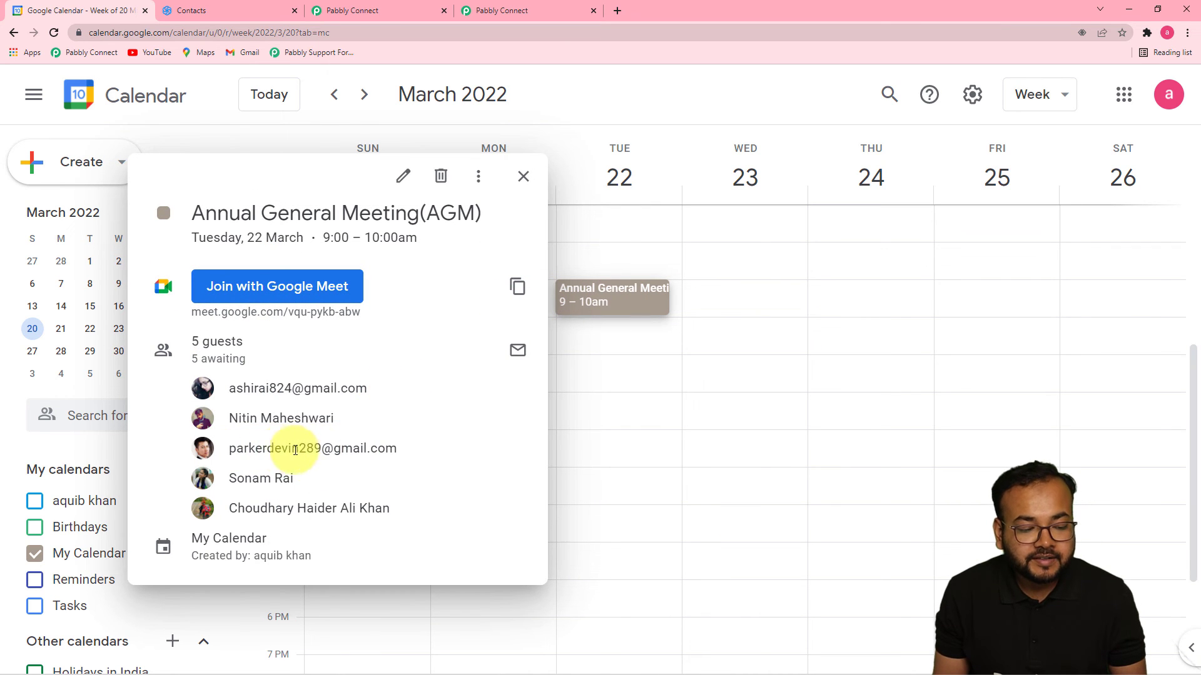
mouse_move(286, 457)
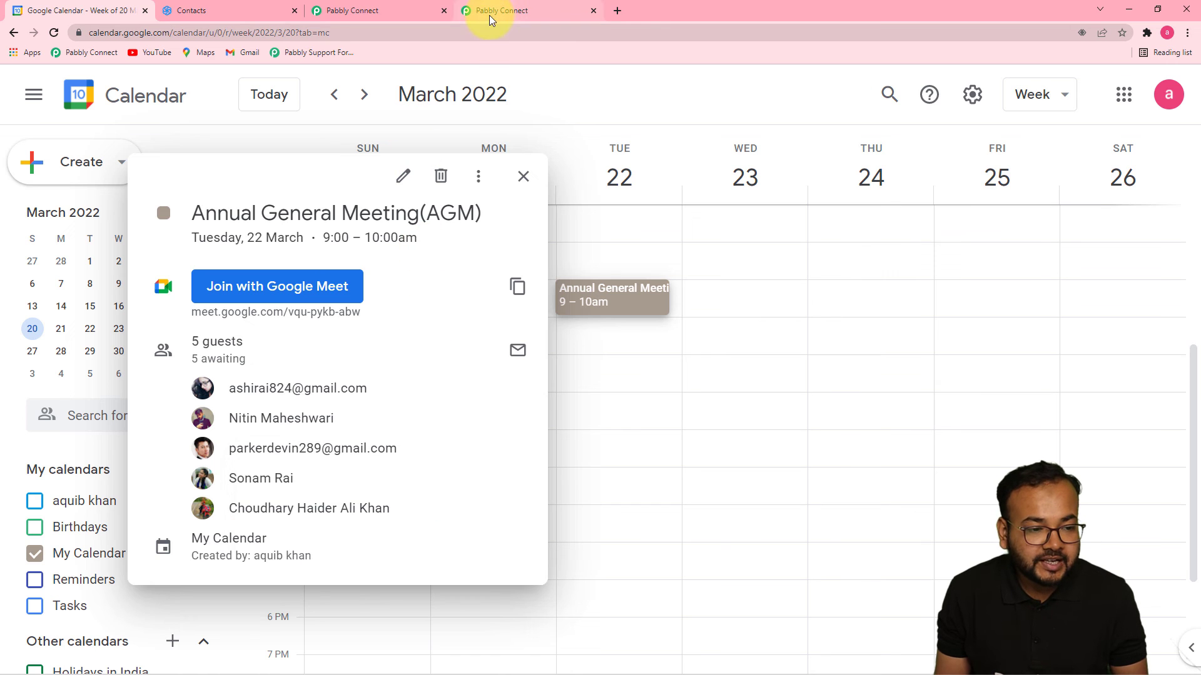
left_click(375, 11)
Scroll up through the workflow steps, then switch to the Sendinblue Contacts tab showing 21 contacts.
scroll(640, 301, "up", 9)
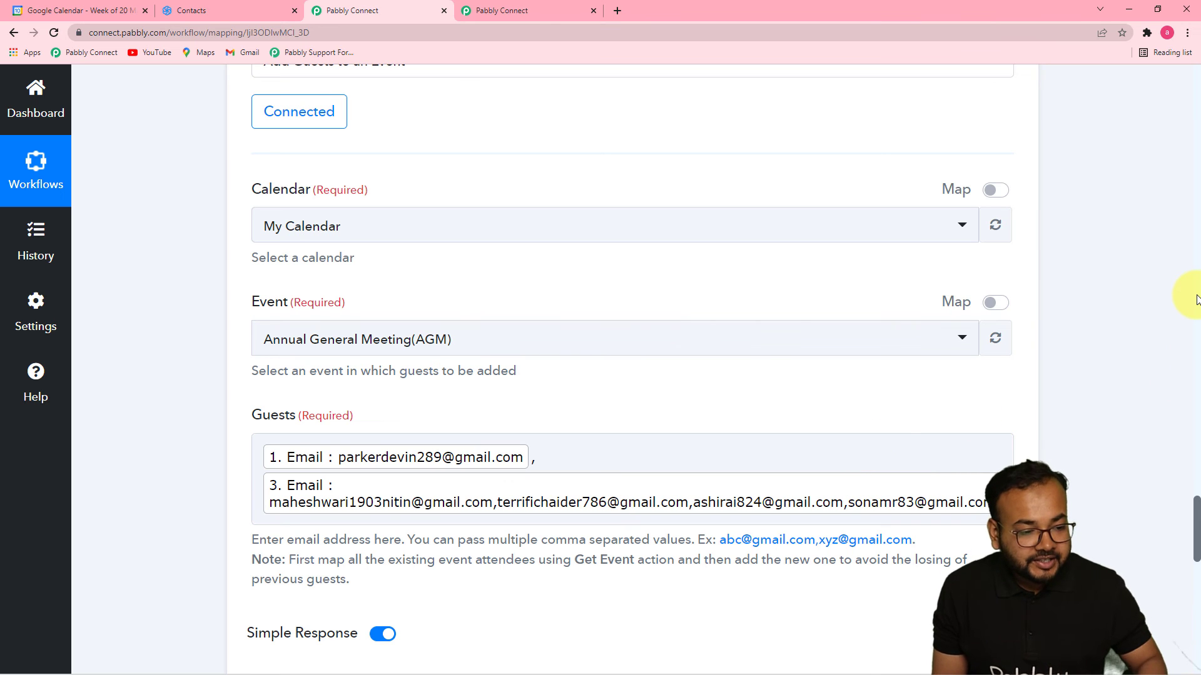
scroll(1196, 300, "up", 8)
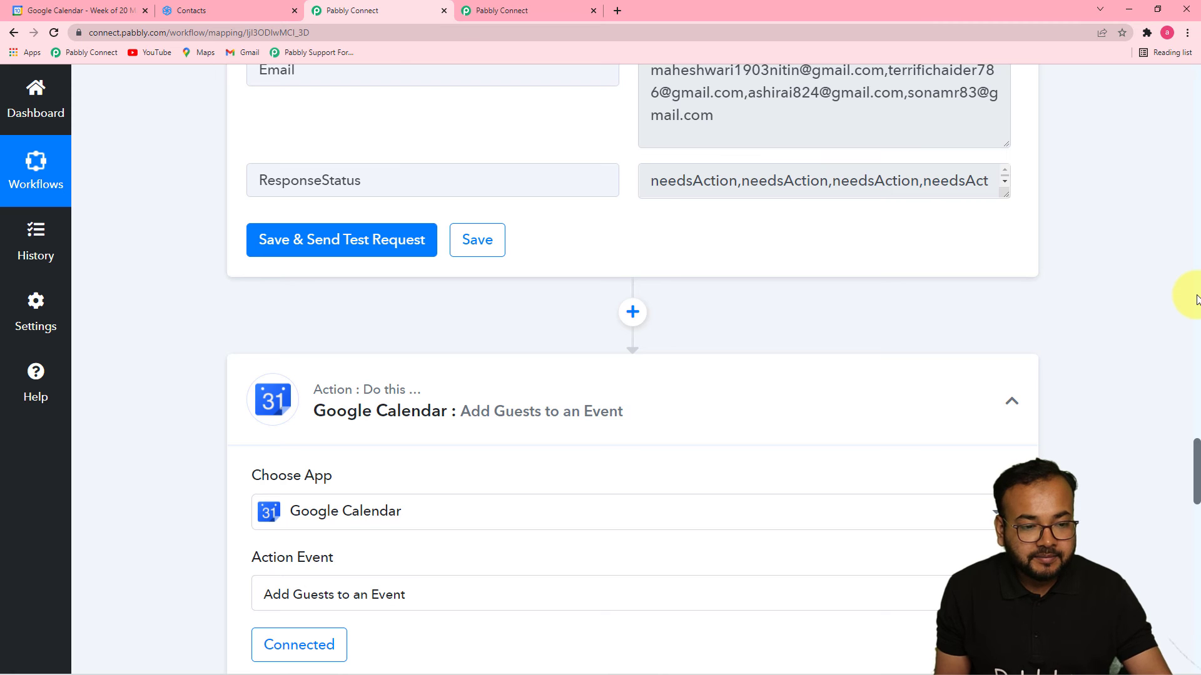
scroll(1195, 299, "up", 15)
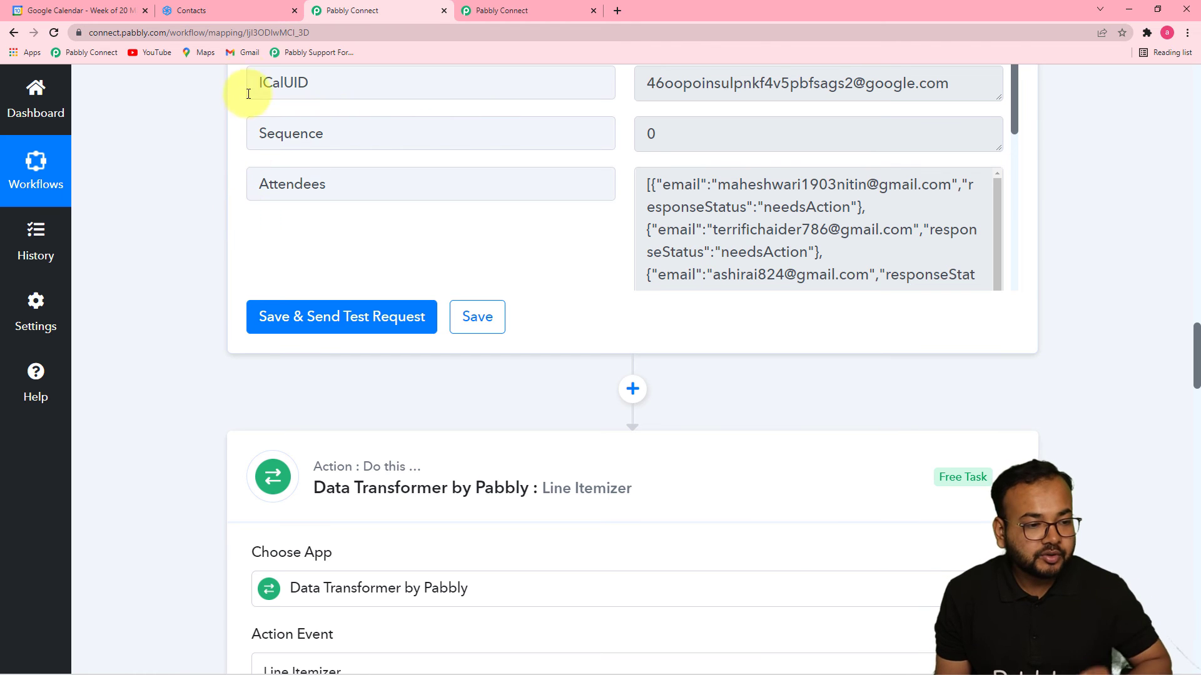
left_click(215, 10)
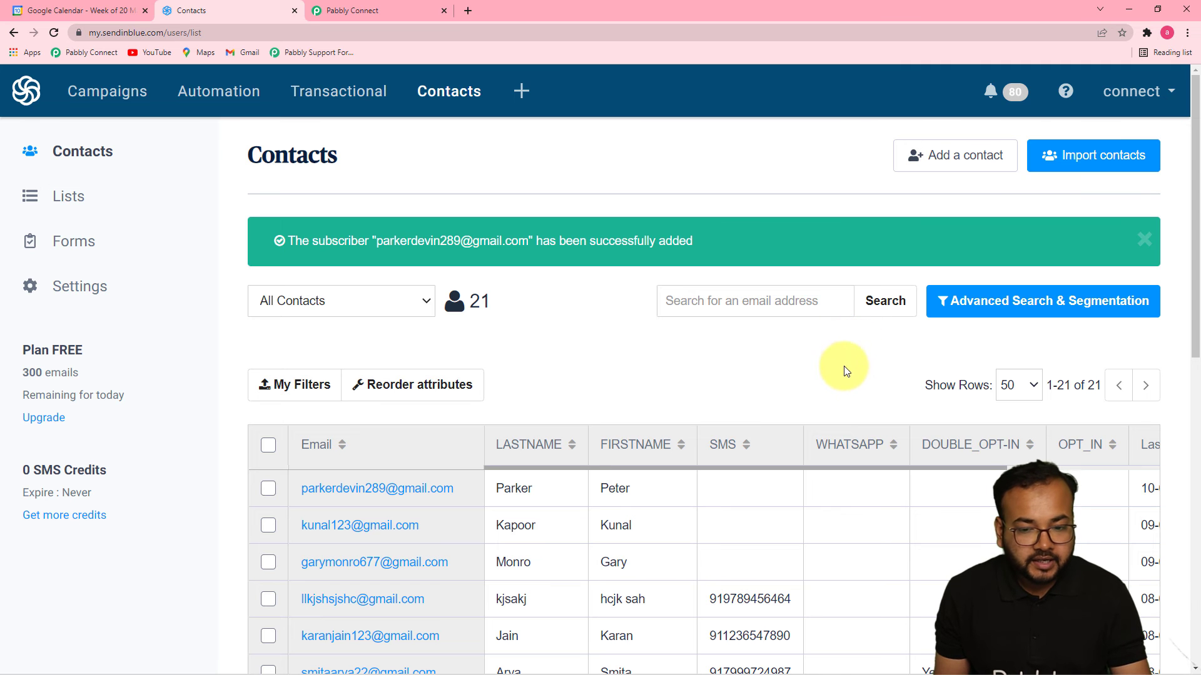
Start a new Sendinblue contact and fill in its e-mail, last name and first name.
left_click(978, 162)
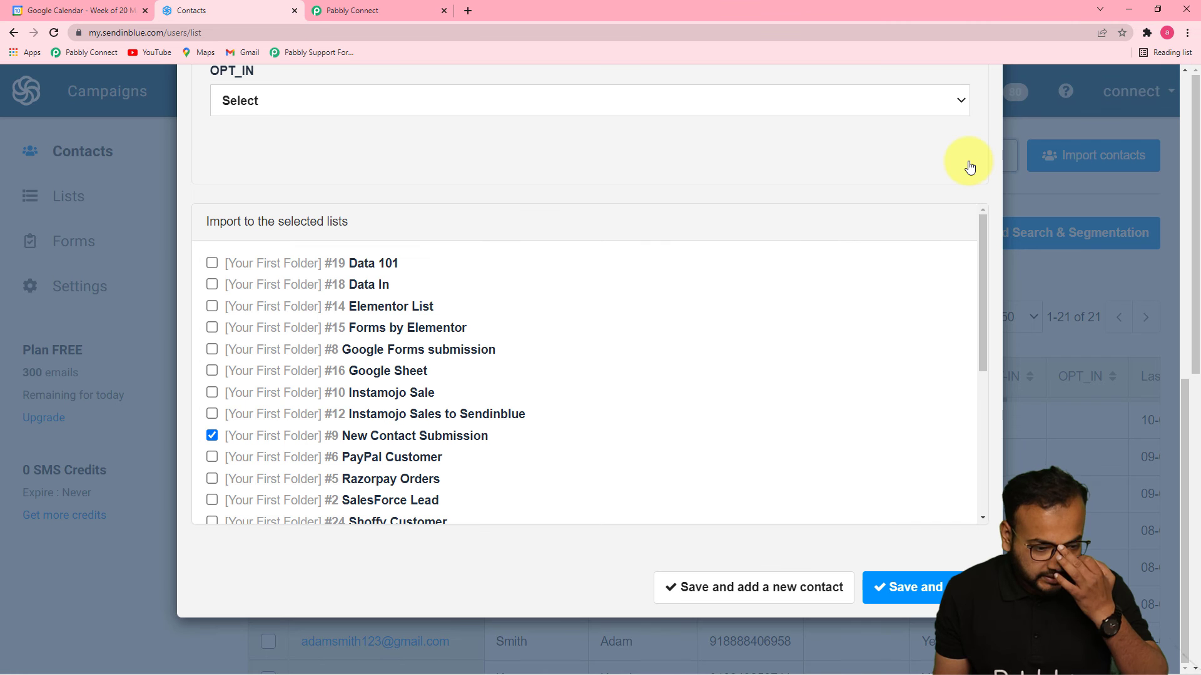
scroll(777, 211, "up", 10)
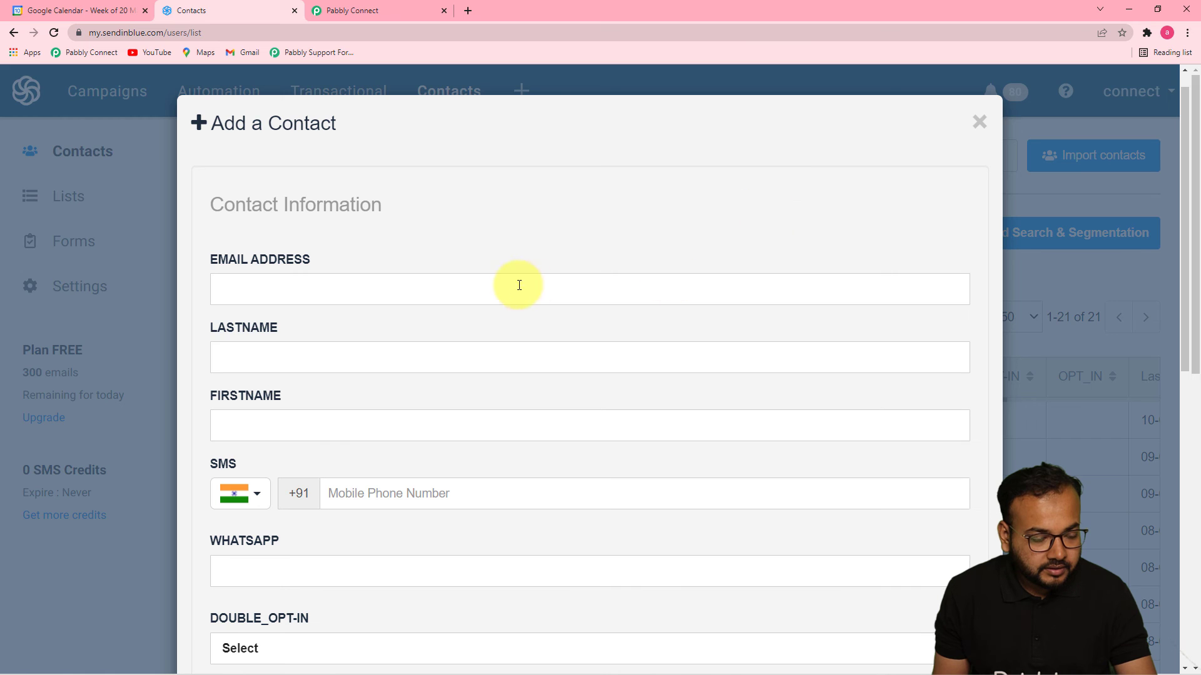
left_click(459, 301)
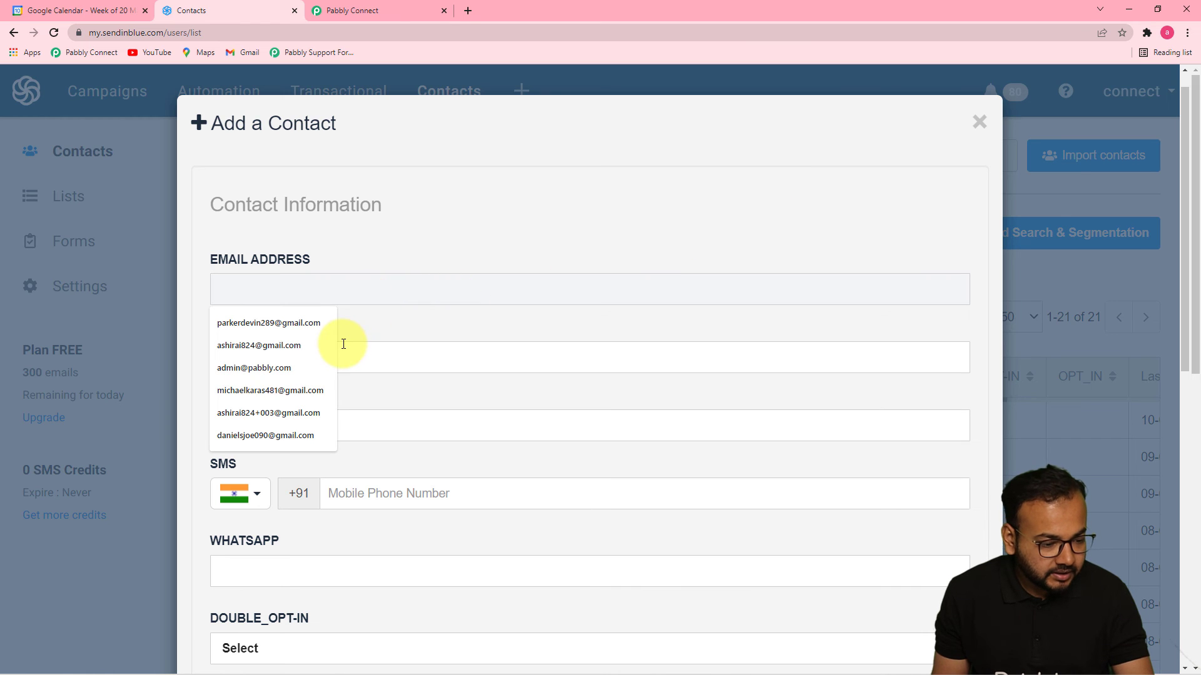
left_click(261, 391)
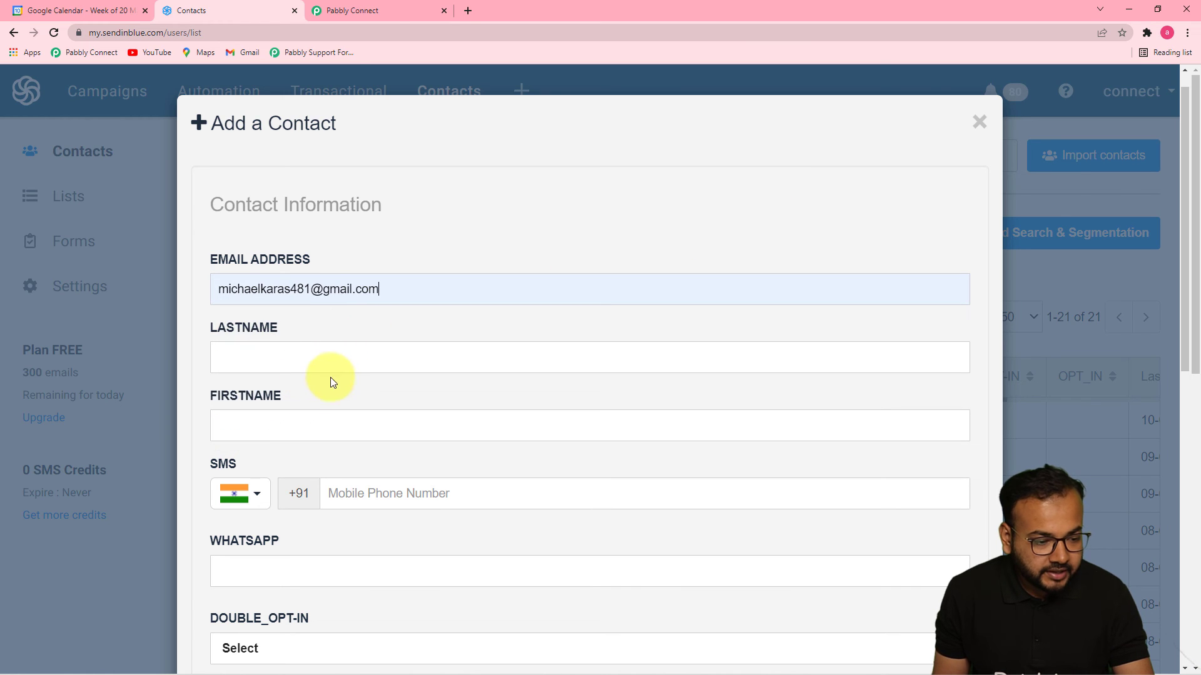
left_click(327, 368)
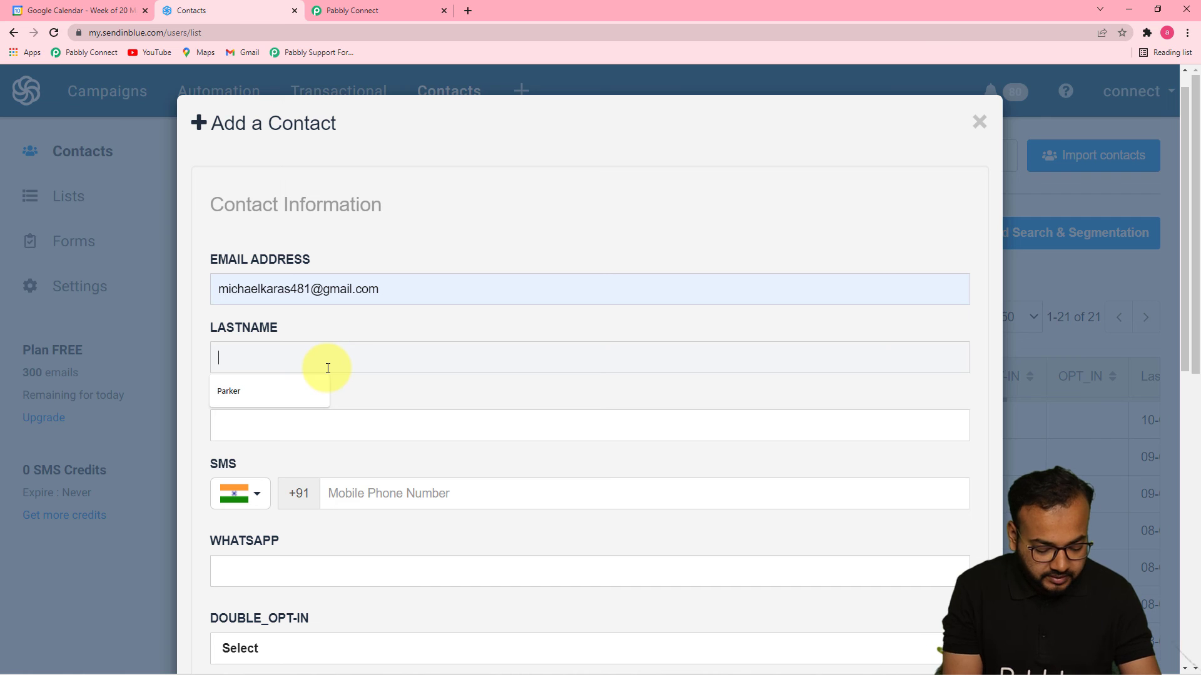
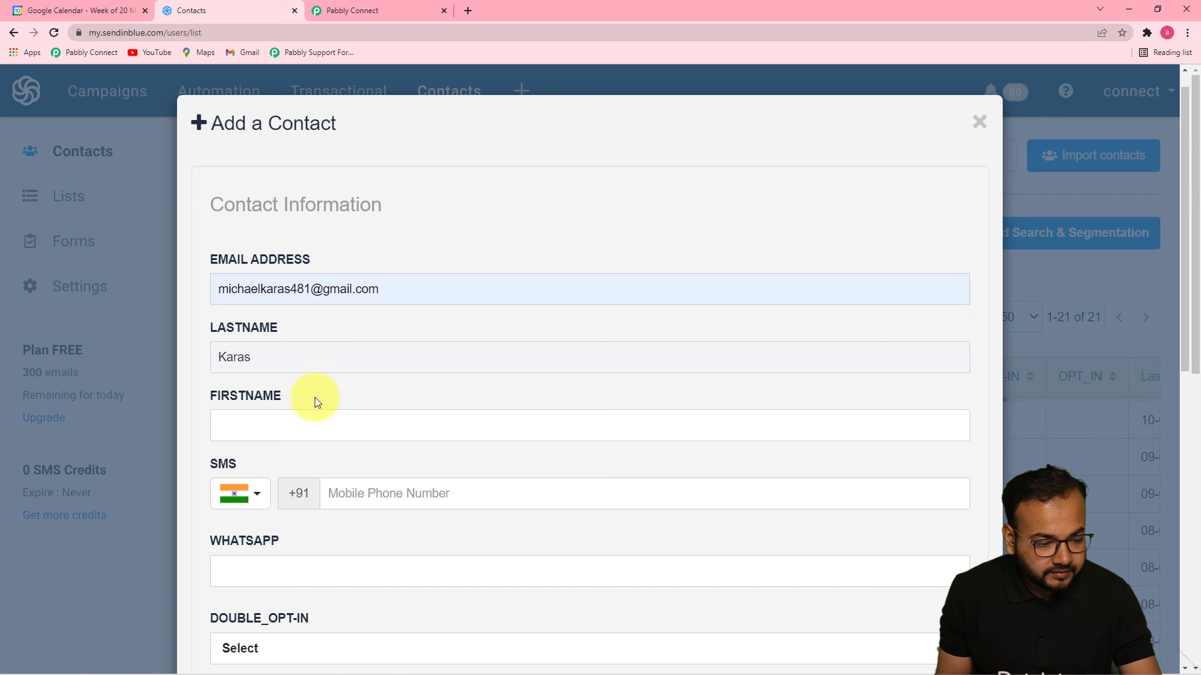
left_click(308, 432)
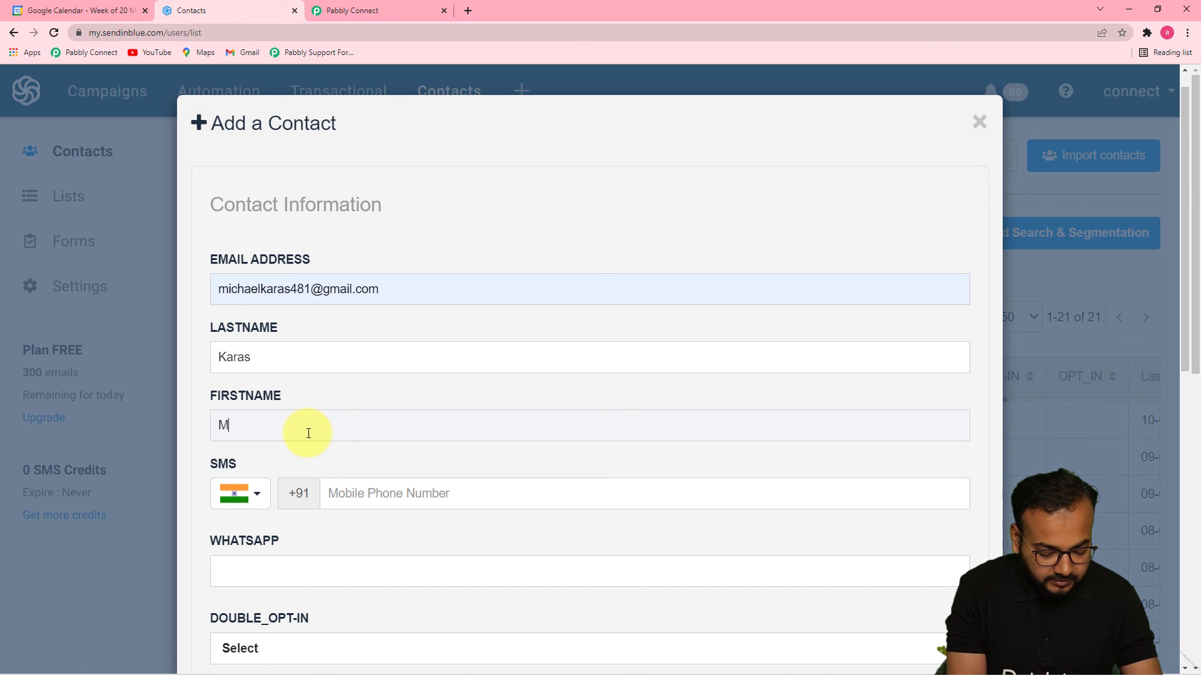
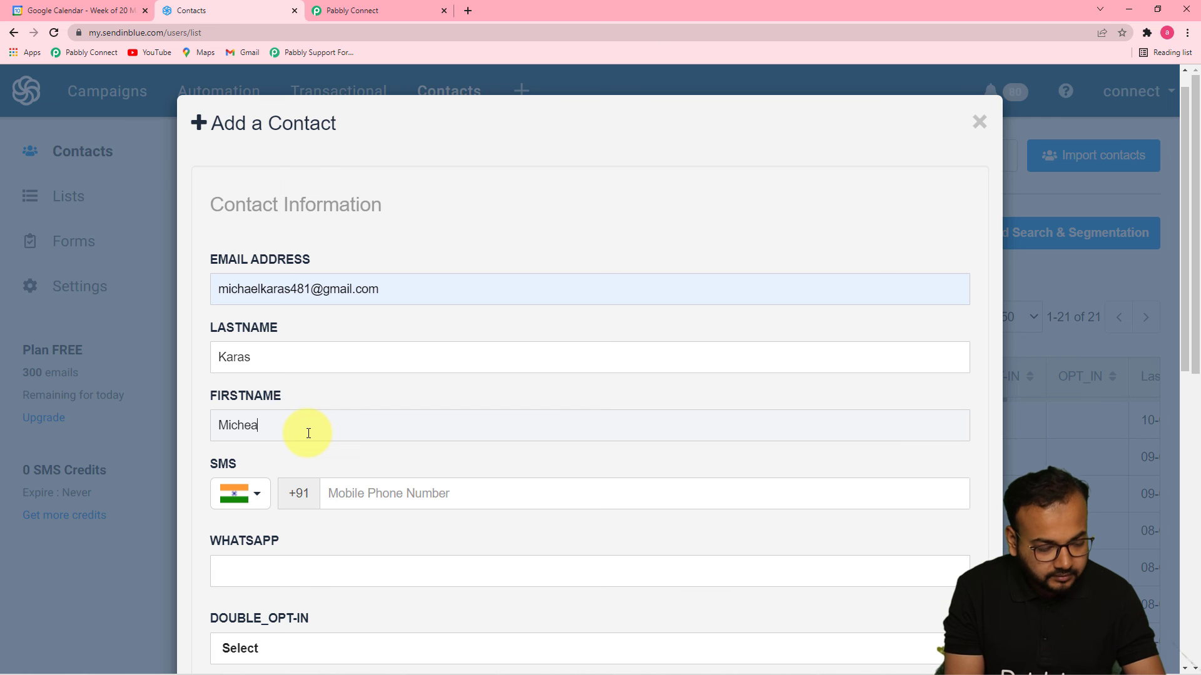
left_click(492, 532)
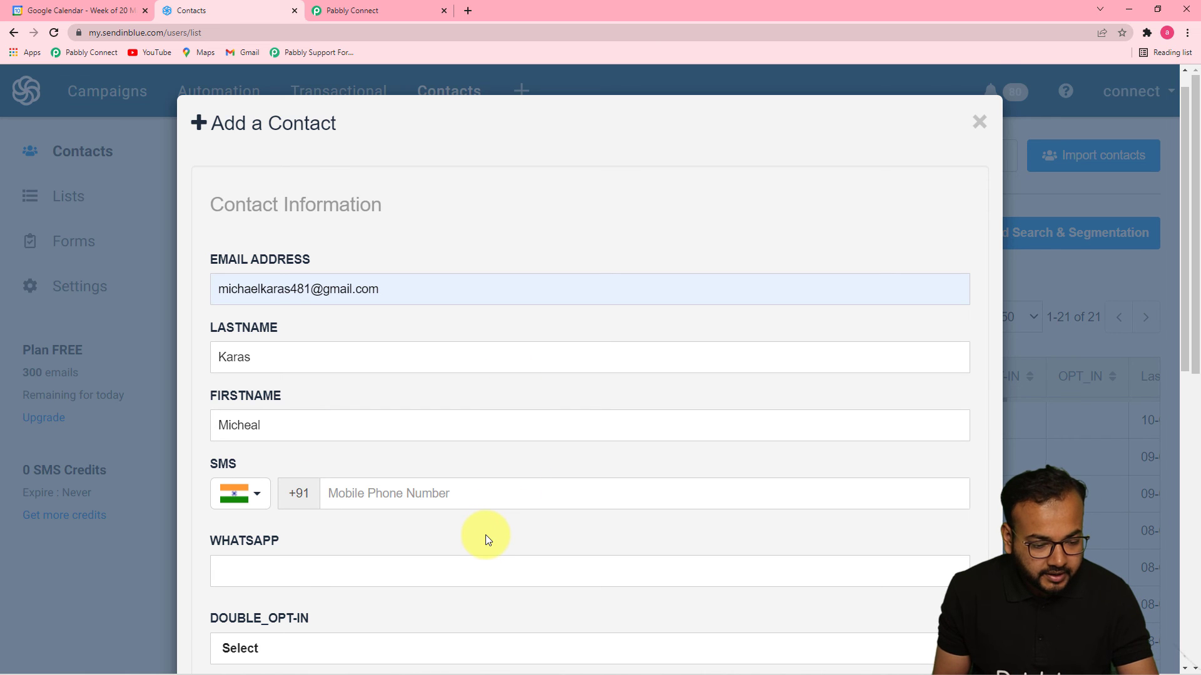
Add the contact to the New Contact Submission list and save it.
scroll(492, 534, "down", 8)
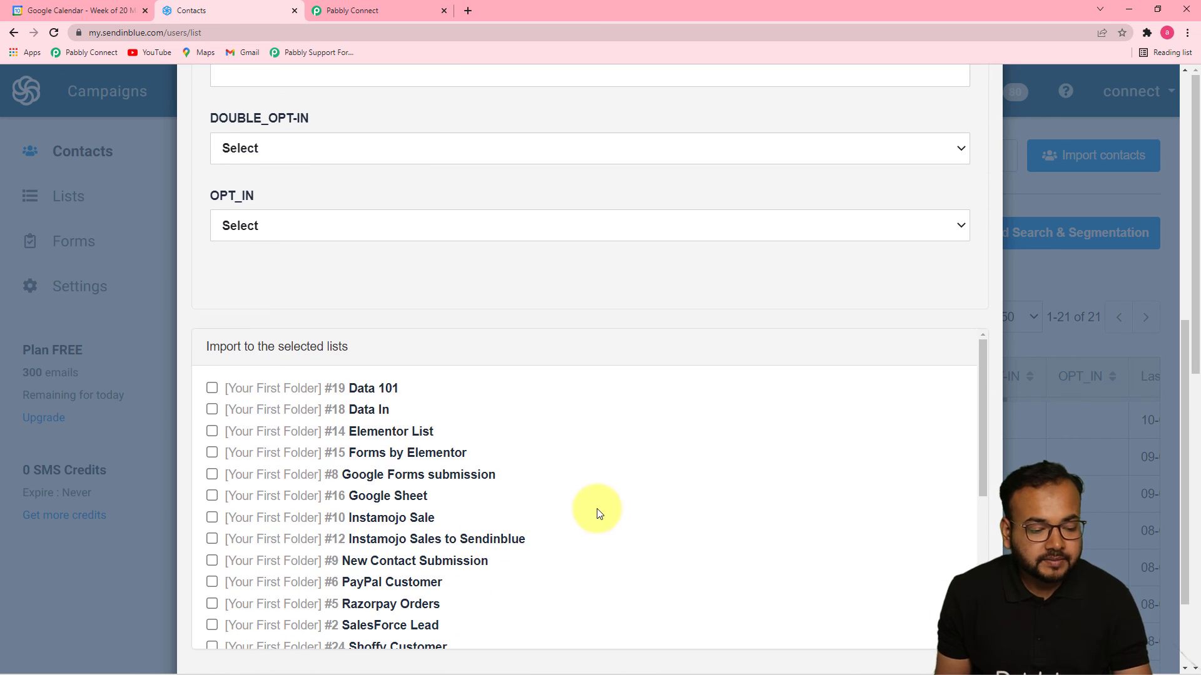
scroll(417, 495, "down", 2)
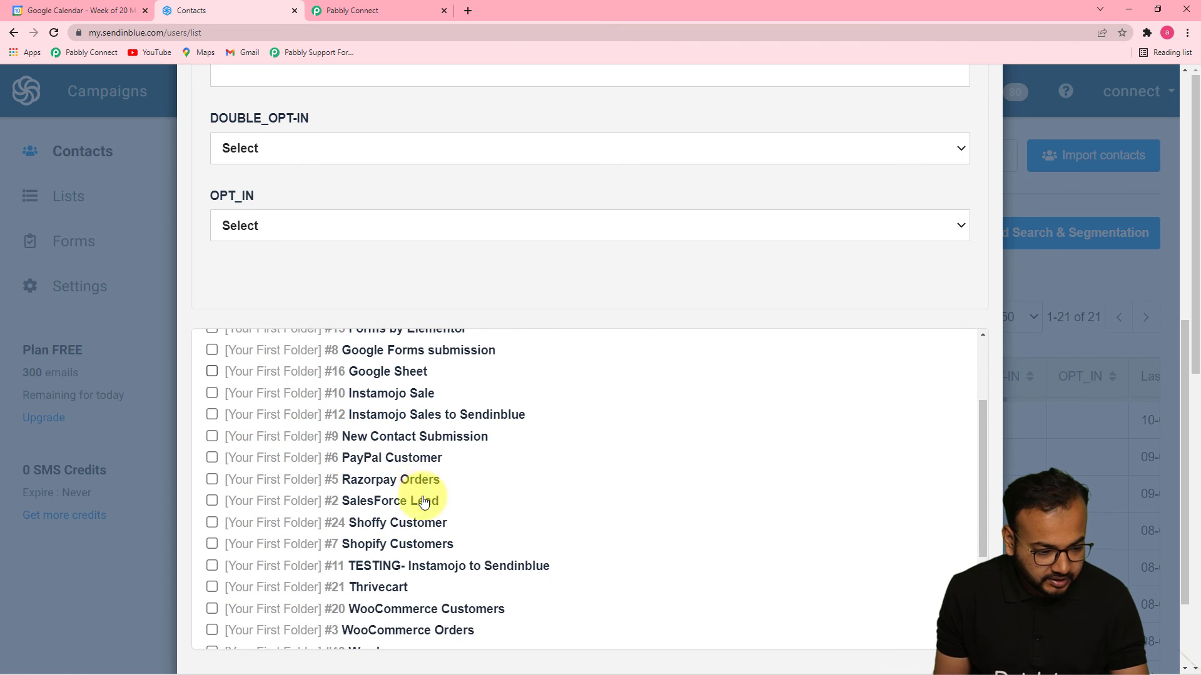
left_click(373, 438)
scroll(643, 437, "down", 5)
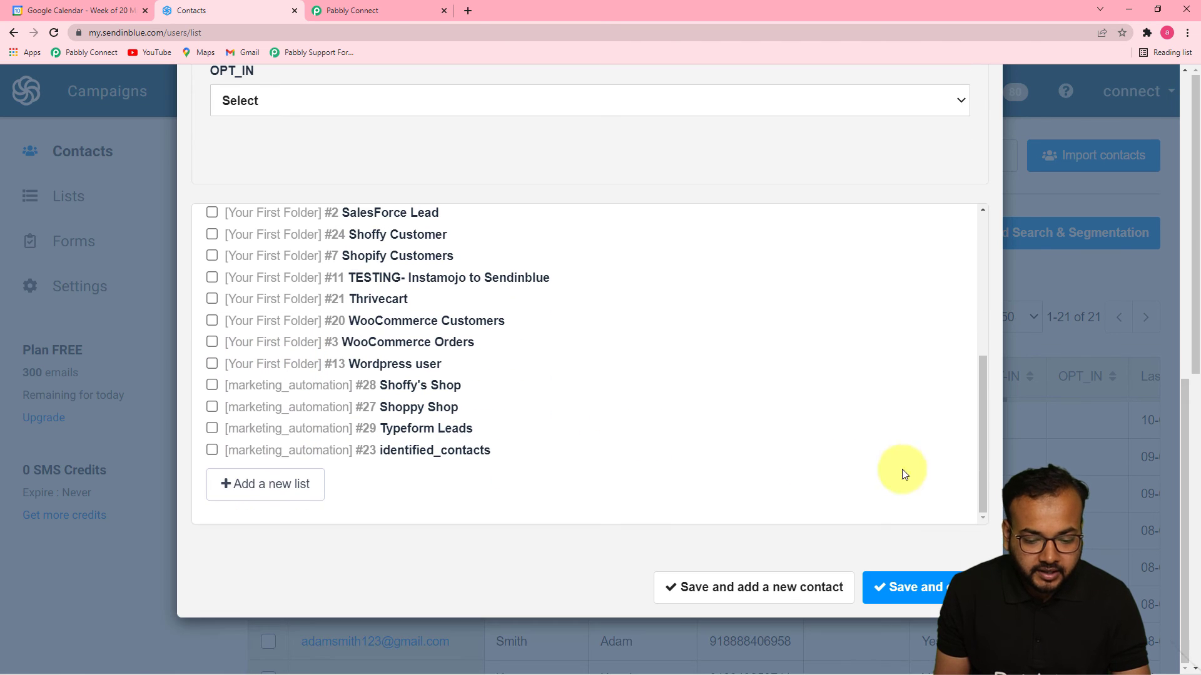
left_click(911, 585)
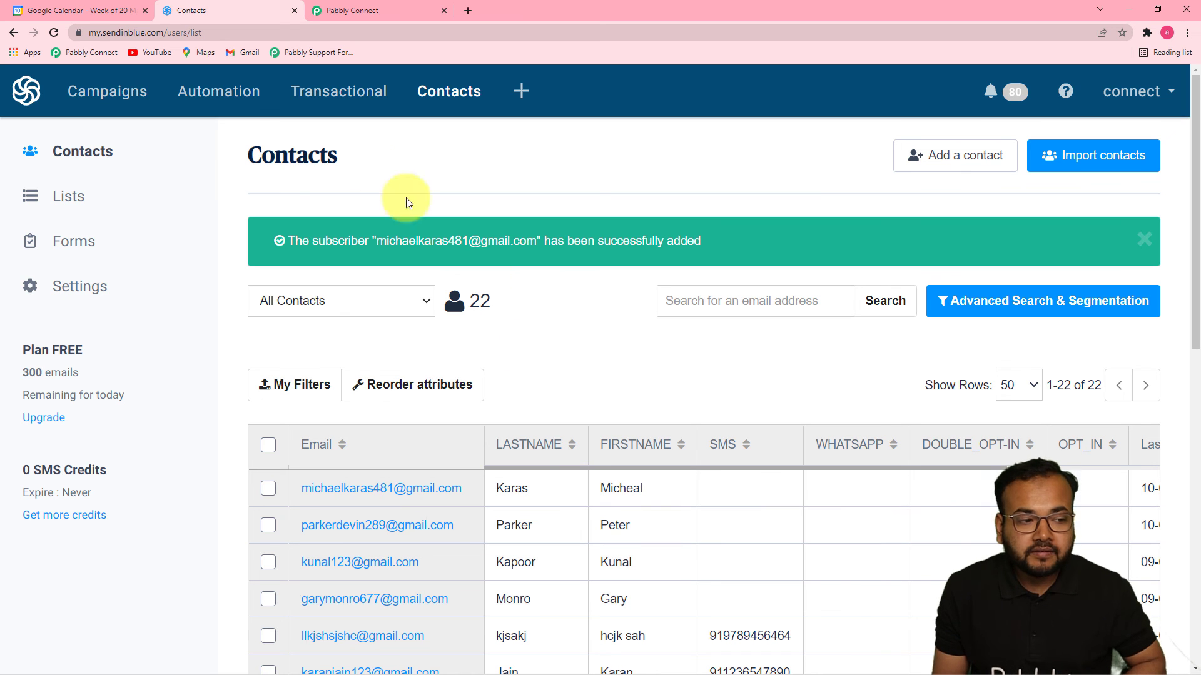
Verify the AGM event in Google Calendar now lists 6 guests including the new contact, then return to Pabbly Connect.
left_click(44, 11)
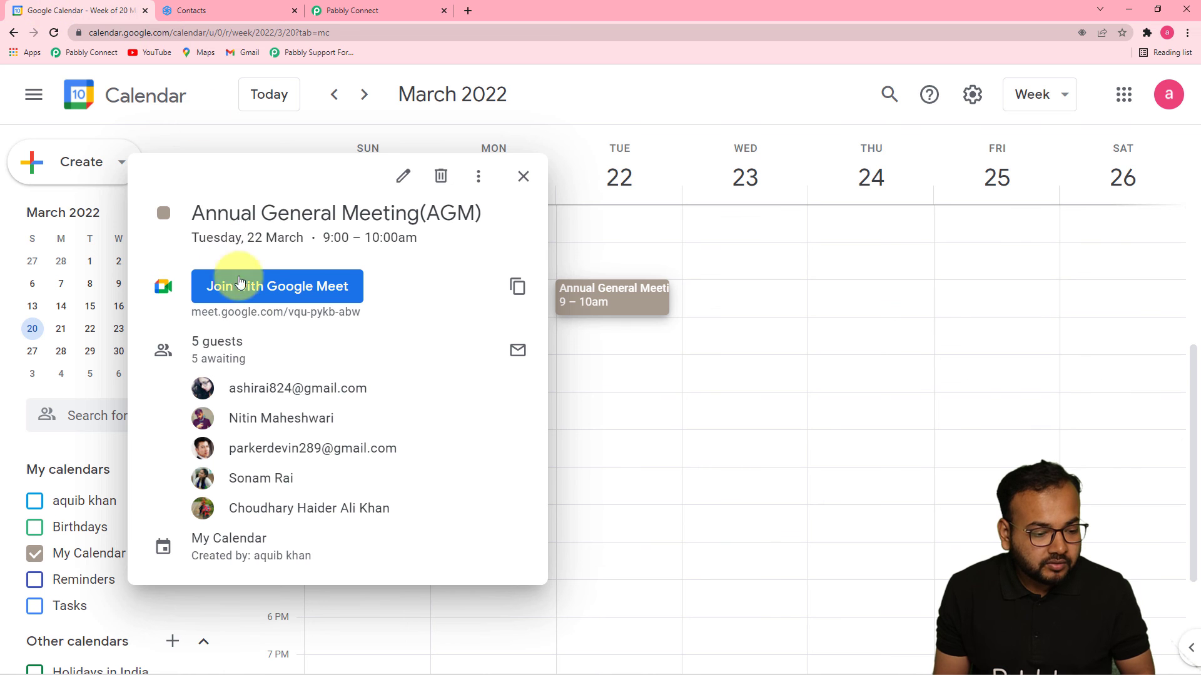
left_click(632, 299)
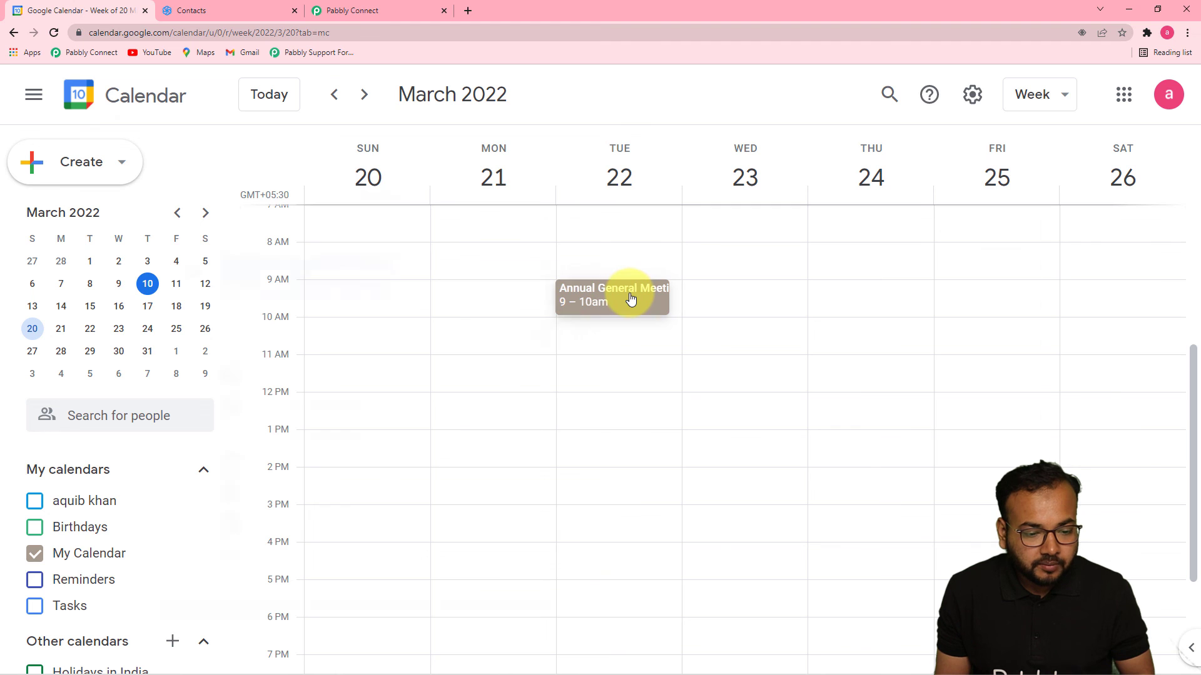
left_click(630, 293)
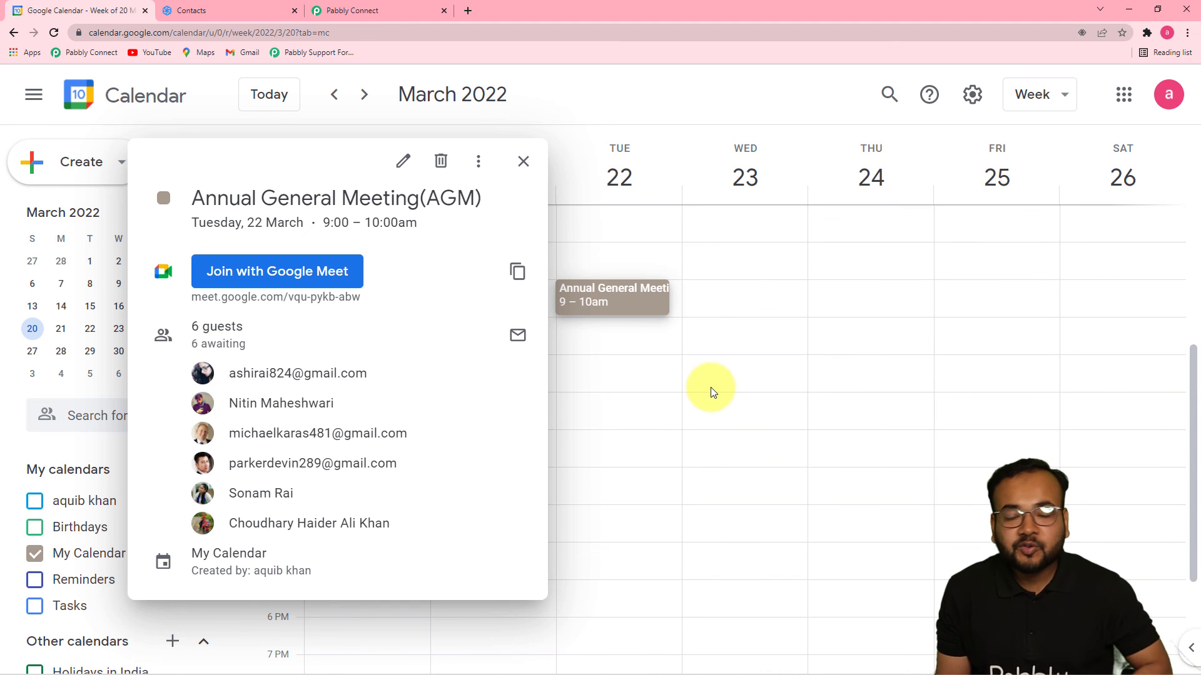
left_click(621, 364)
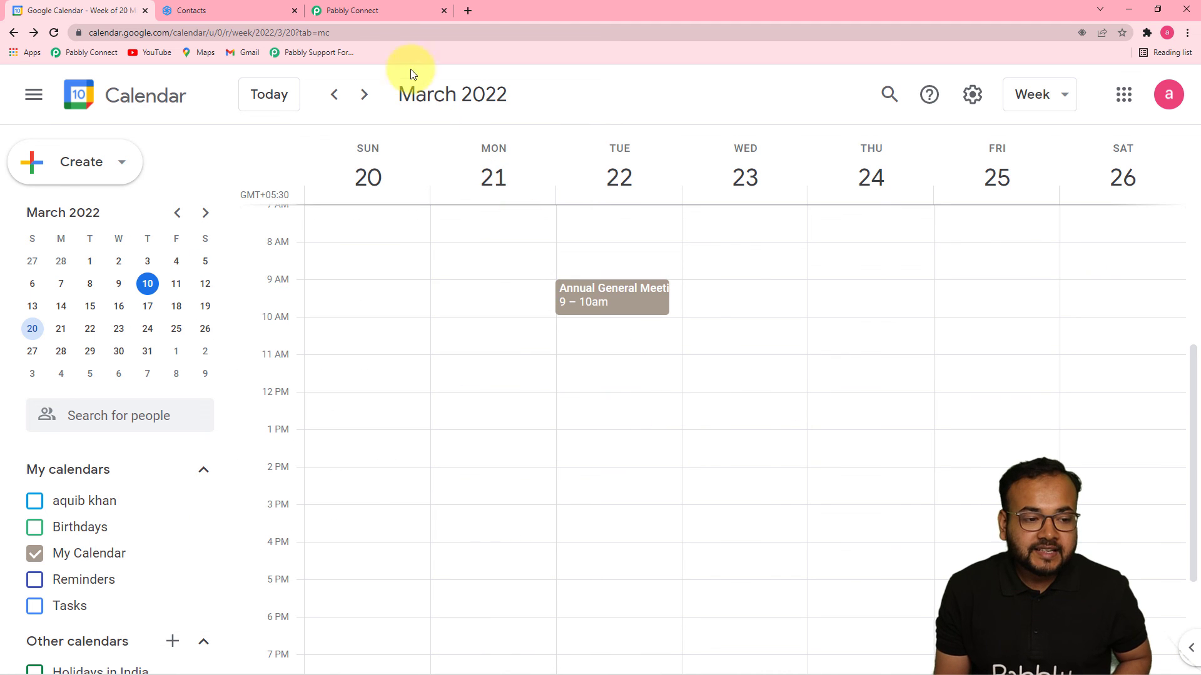
left_click(379, 15)
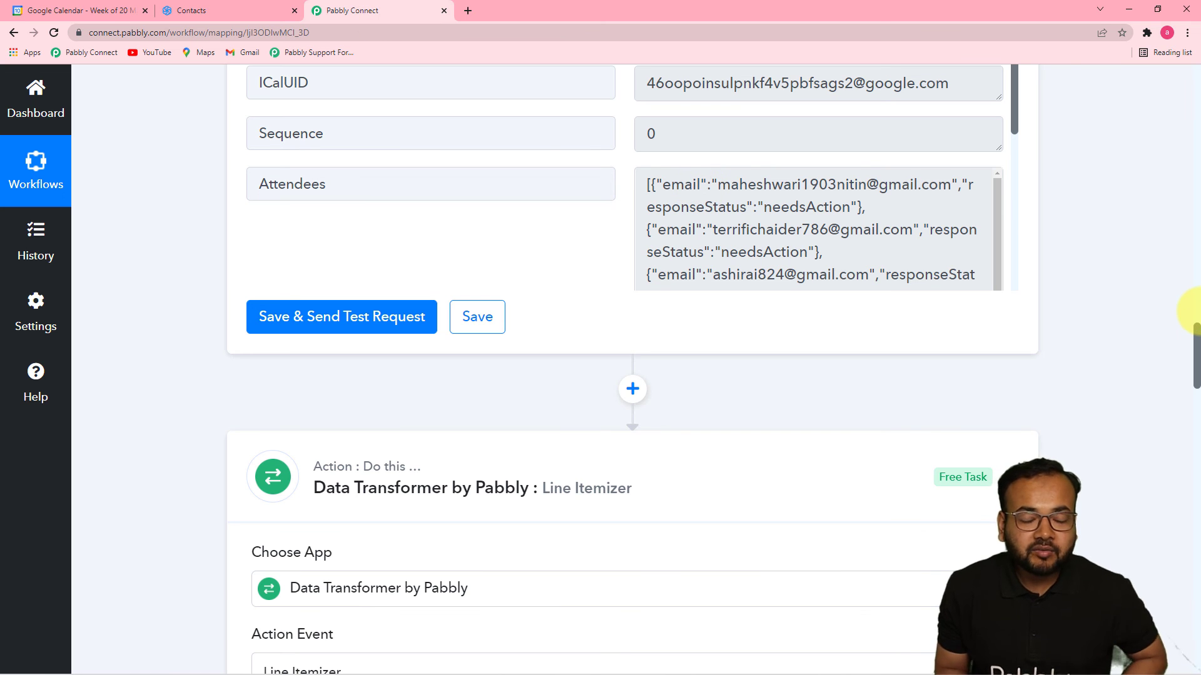